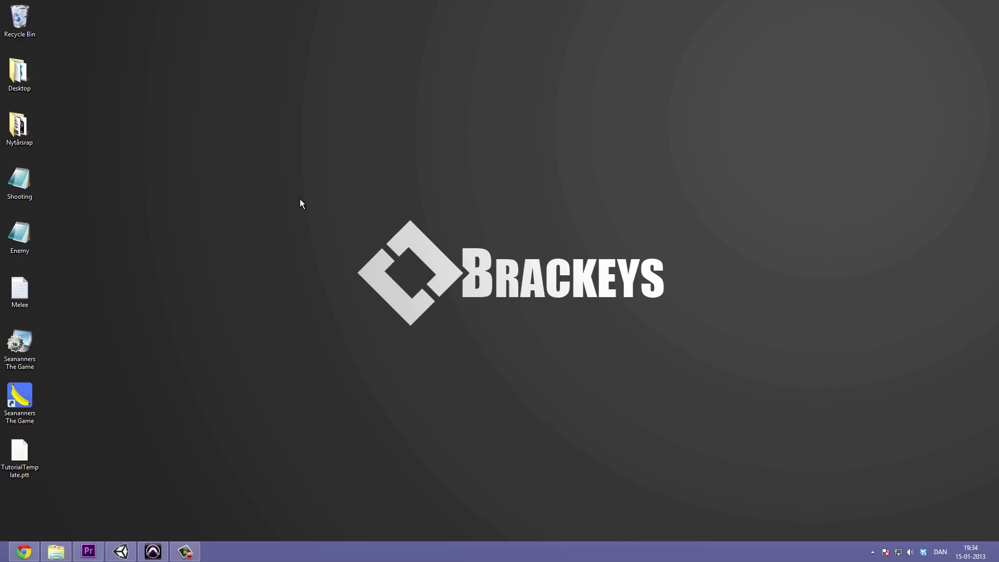
# Bring Unity to the front and orbit the Scene view to look down over the walls
pyautogui.moveTo(277, 153); pyautogui.dragTo(840, 517)
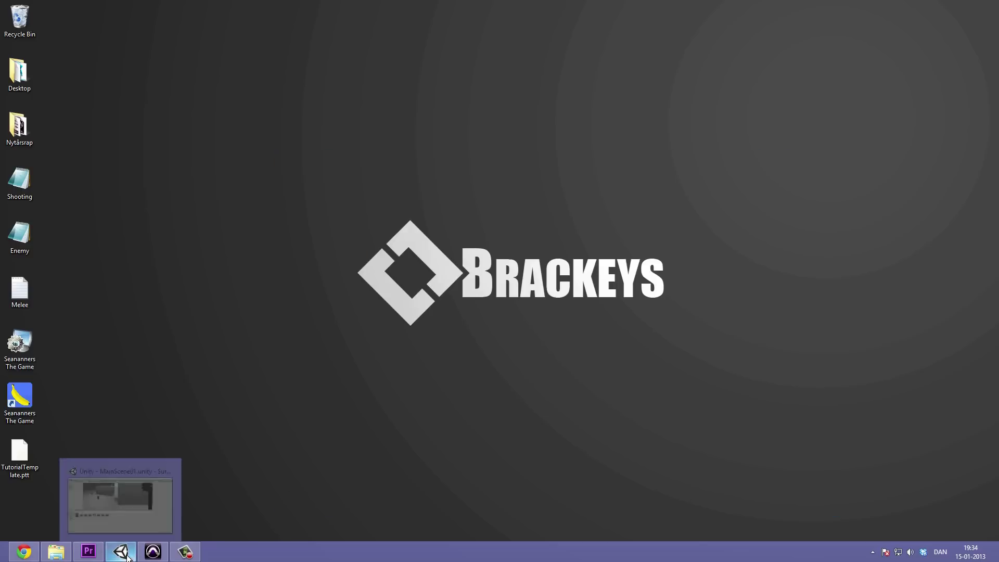
pyautogui.click(125, 554)
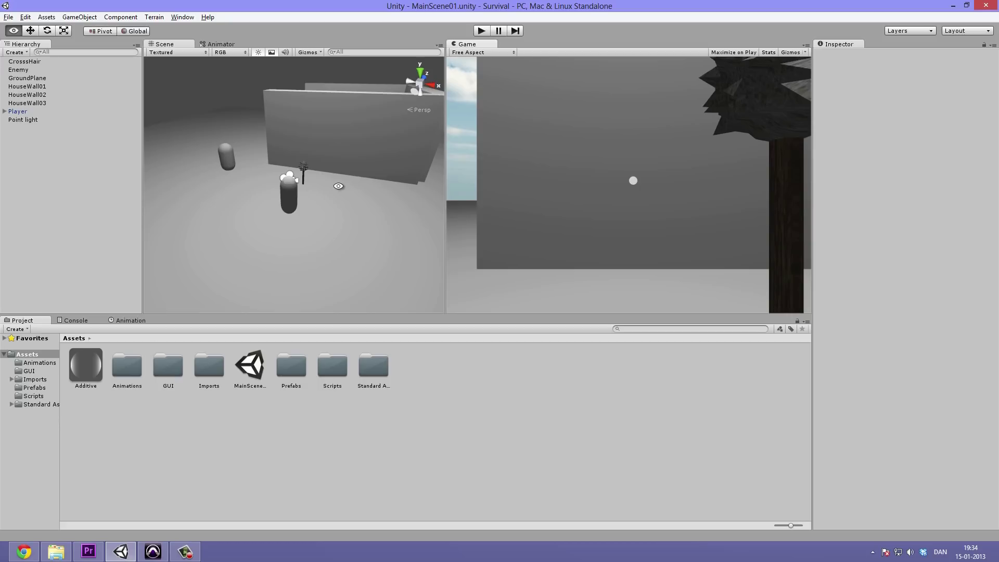
pyautogui.moveTo(339, 185)
pyautogui.keyDown('alt'); pyautogui.mouseDown()
pyautogui.moveTo(307, 174)
pyautogui.moveTo(257, 210)
pyautogui.moveTo(311, 165)
pyautogui.moveTo(301, 178)
pyautogui.moveTo(310, 196)
pyautogui.moveTo(388, 225)
pyautogui.moveTo(349, 186)
pyautogui.moveTo(332, 184)
pyautogui.mouseUp(); pyautogui.keyUp('alt')
pyautogui.click(262, 441)
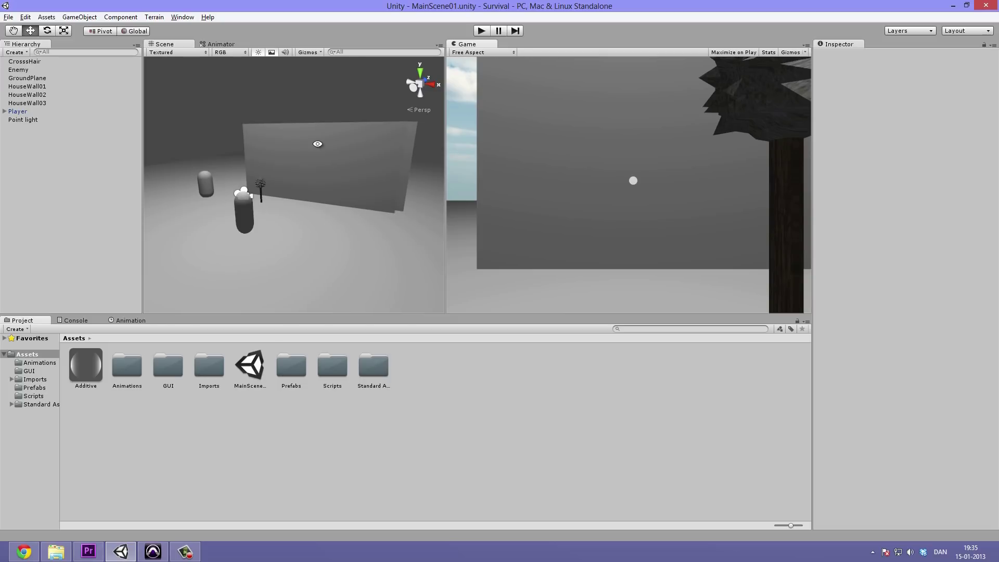
pyautogui.keyDown('alt'); pyautogui.moveTo(319, 147); pyautogui.dragTo(320, 174); pyautogui.keyUp('alt')
pyautogui.moveTo(270, 238); pyautogui.dragTo(282, 209, button='middle')
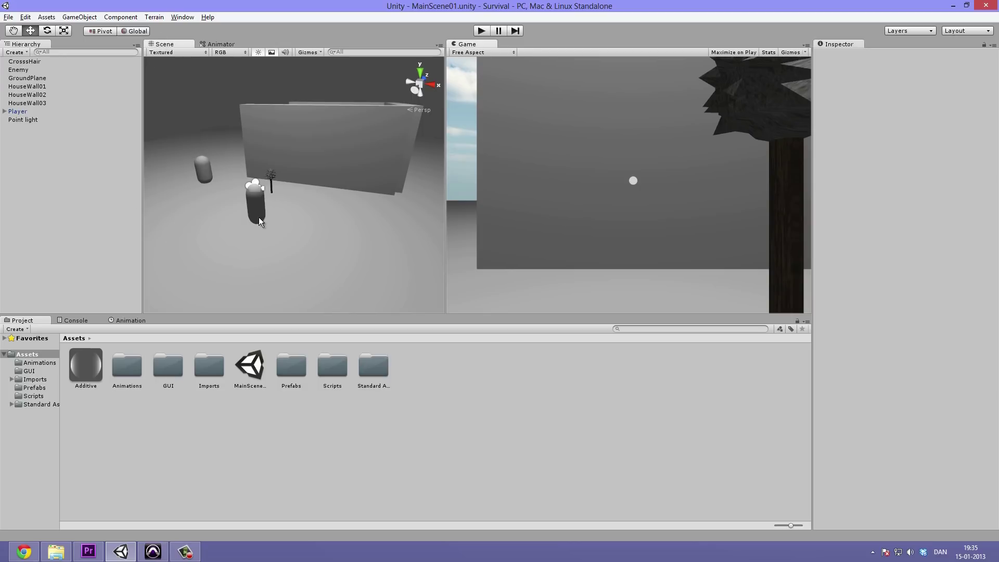
pyautogui.keyDown('alt'); pyautogui.moveTo(259, 222); pyautogui.dragTo(254, 252); pyautogui.keyUp('alt')
# Deactivate the GroundPlane object in the Inspector, then view the scene from straight above
pyautogui.click(219, 255)
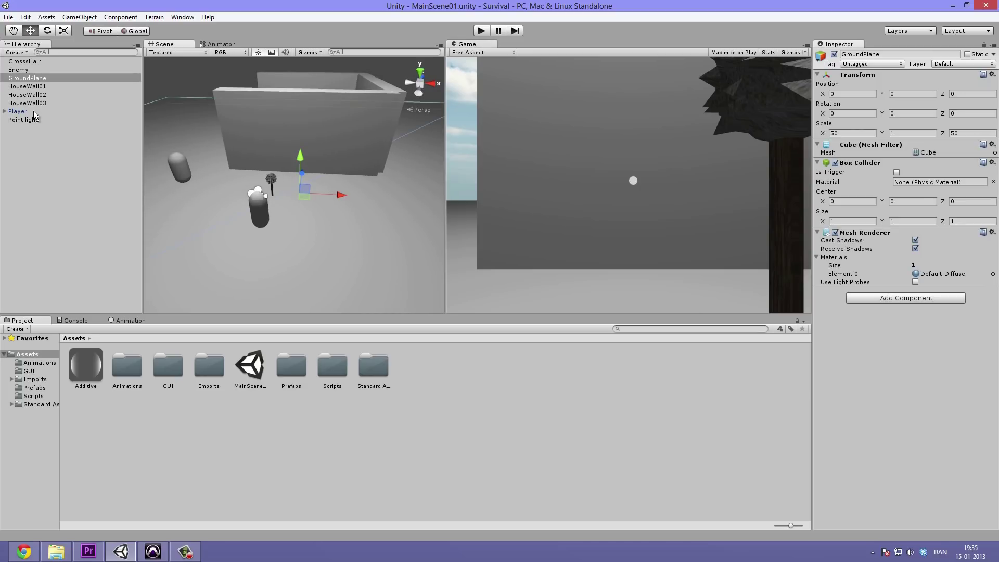
pyautogui.click(835, 55)
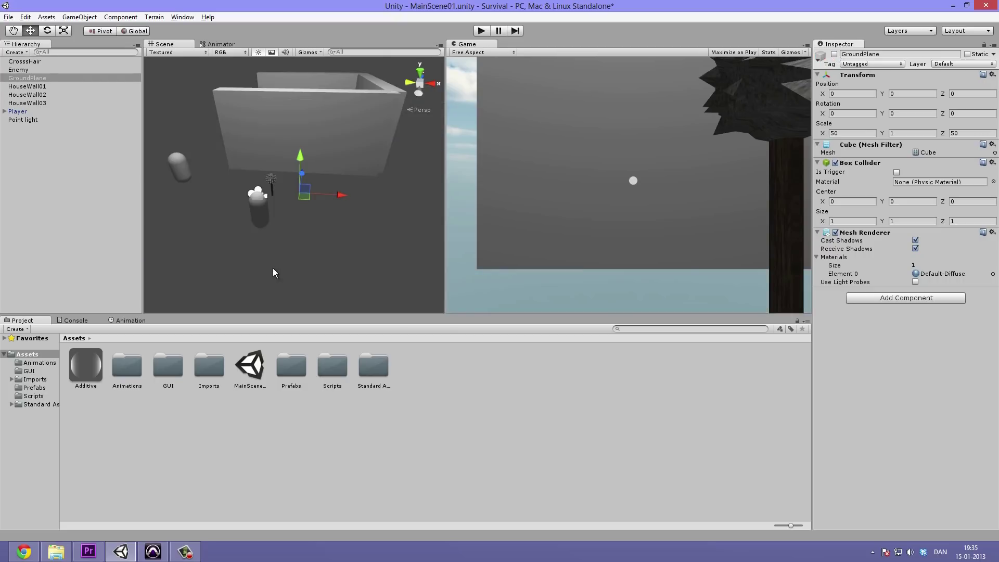
pyautogui.click(273, 267)
pyautogui.keyDown('alt'); pyautogui.moveTo(316, 258); pyautogui.dragTo(210, 79); pyautogui.keyUp('alt')
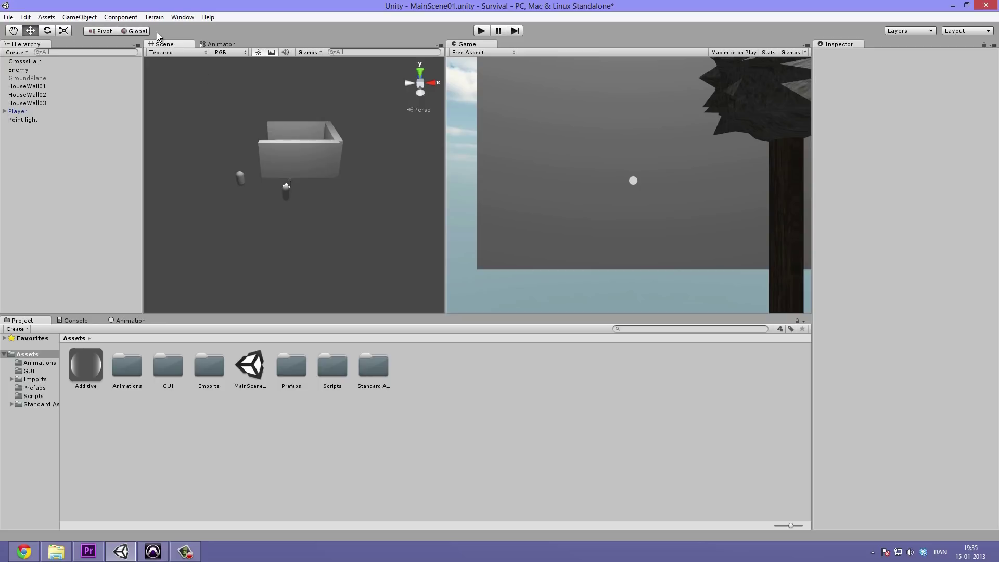
# Create a new terrain from the Terrain menu and orbit around it
pyautogui.click(154, 17)
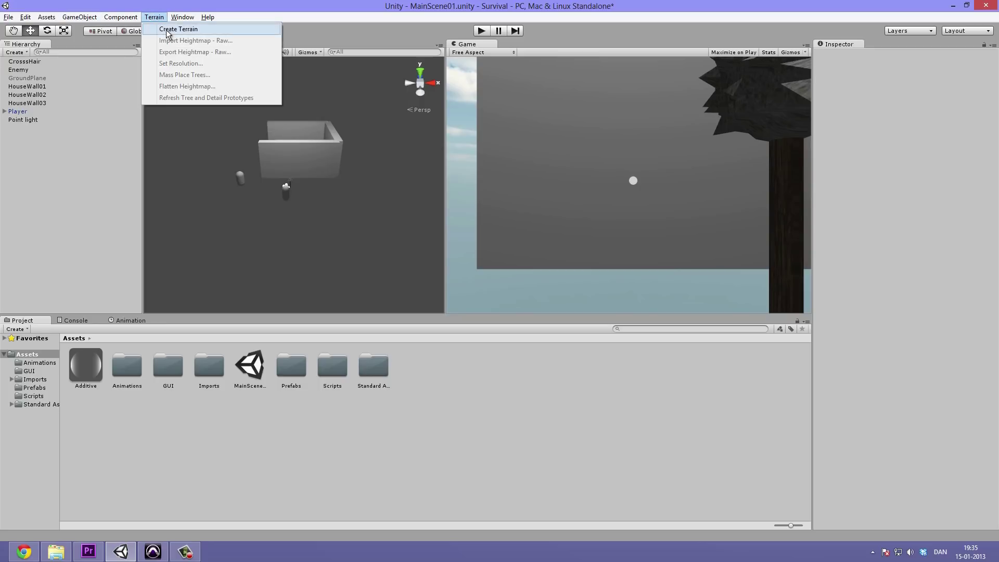
pyautogui.click(167, 30)
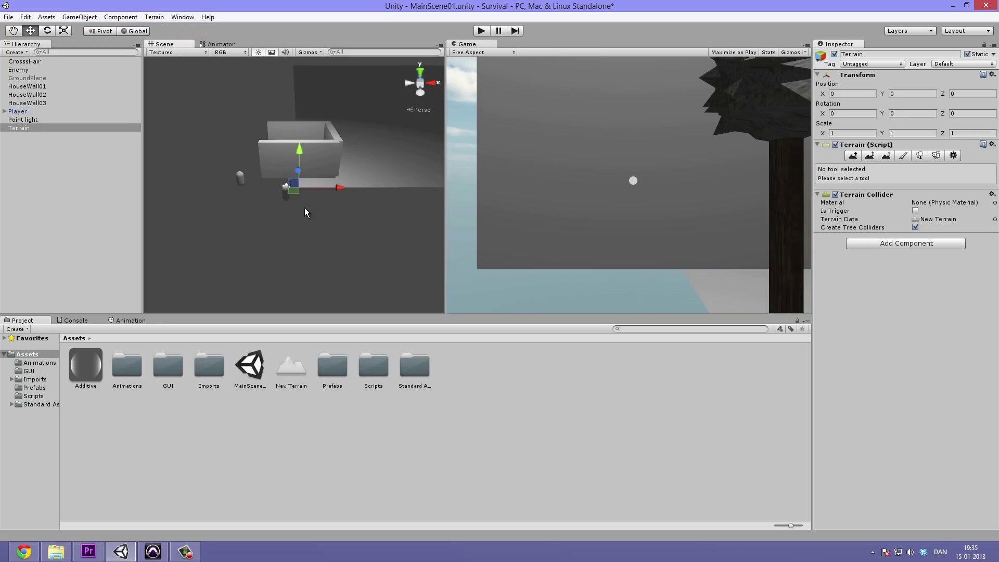
pyautogui.keyDown('alt'); pyautogui.scroll(-12, 331, 167); pyautogui.keyUp('alt')
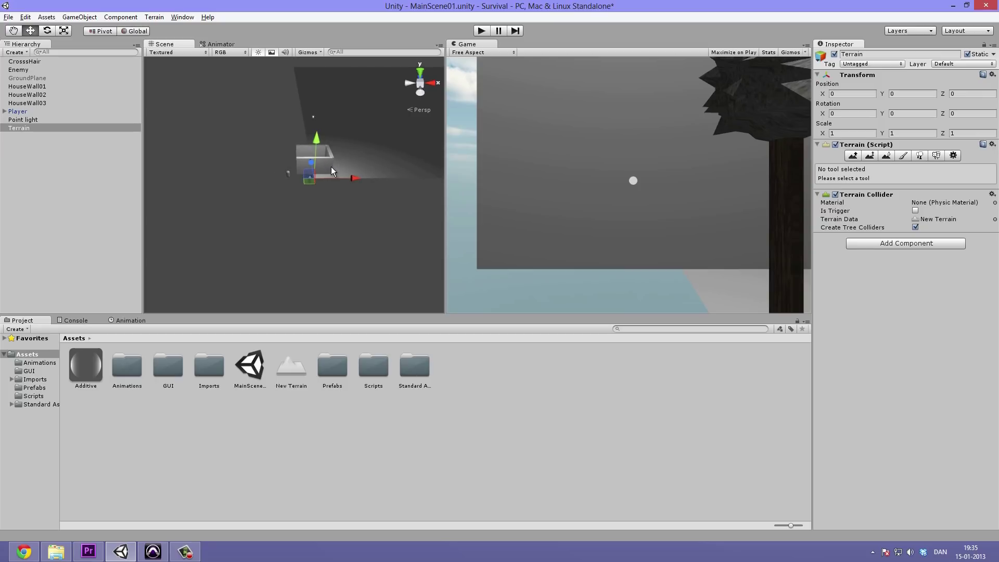
pyautogui.scroll(-15, 338, 161)
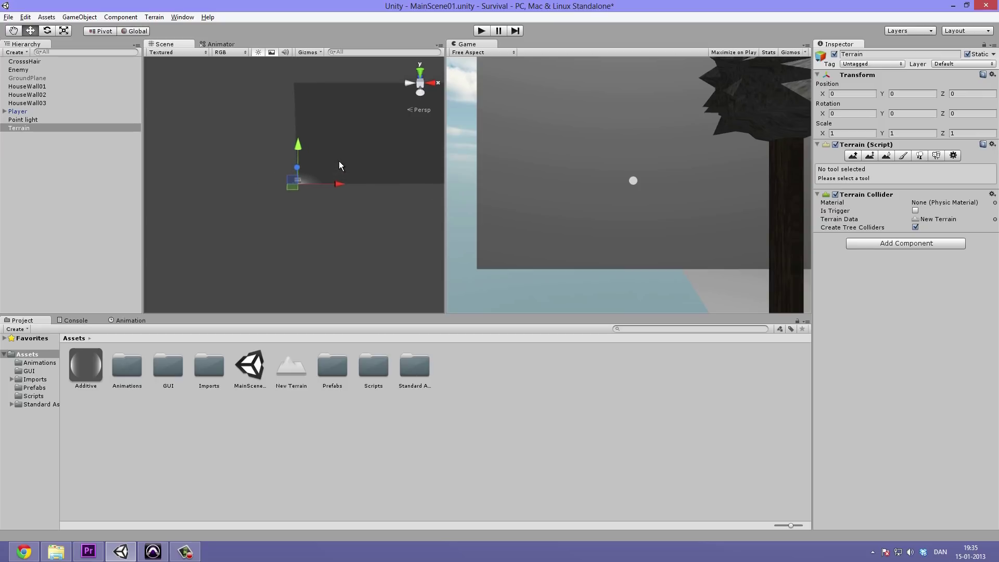
pyautogui.keyDown('alt'); pyautogui.moveTo(339, 162); pyautogui.dragTo(323, 195); pyautogui.keyUp('alt')
pyautogui.scroll(15, 311, 190)
pyautogui.keyDown('alt'); pyautogui.moveTo(311, 190); pyautogui.dragTo(371, 149); pyautogui.keyUp('alt')
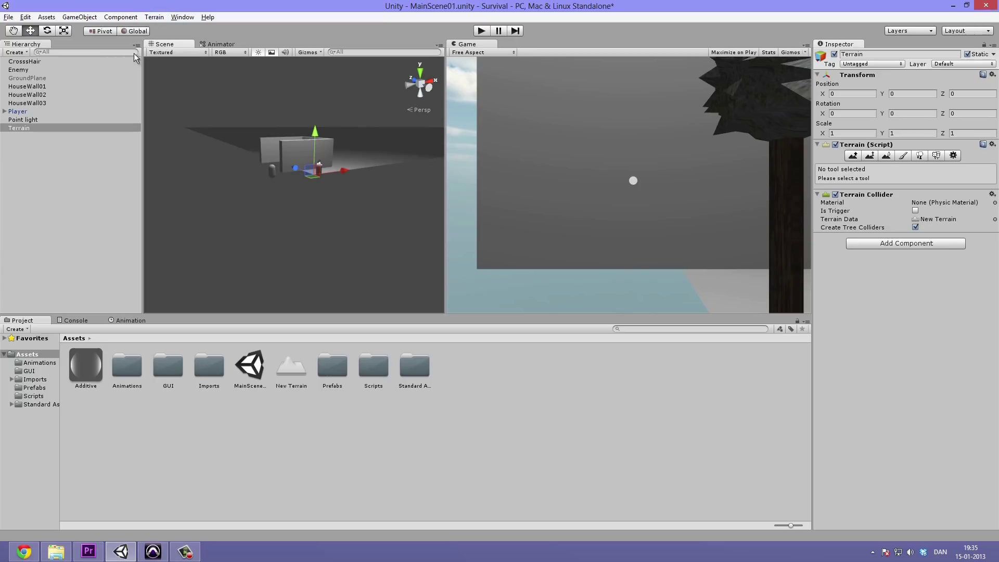
pyautogui.keyDown('alt'); pyautogui.moveTo(353, 173); pyautogui.dragTo(232, 297); pyautogui.keyUp('alt')
pyautogui.scroll(-3, 314, 202)
pyautogui.scroll(-4, 314, 205)
# Rename the new terrain object to 'Terrain'
pyautogui.rightClick(25, 127)
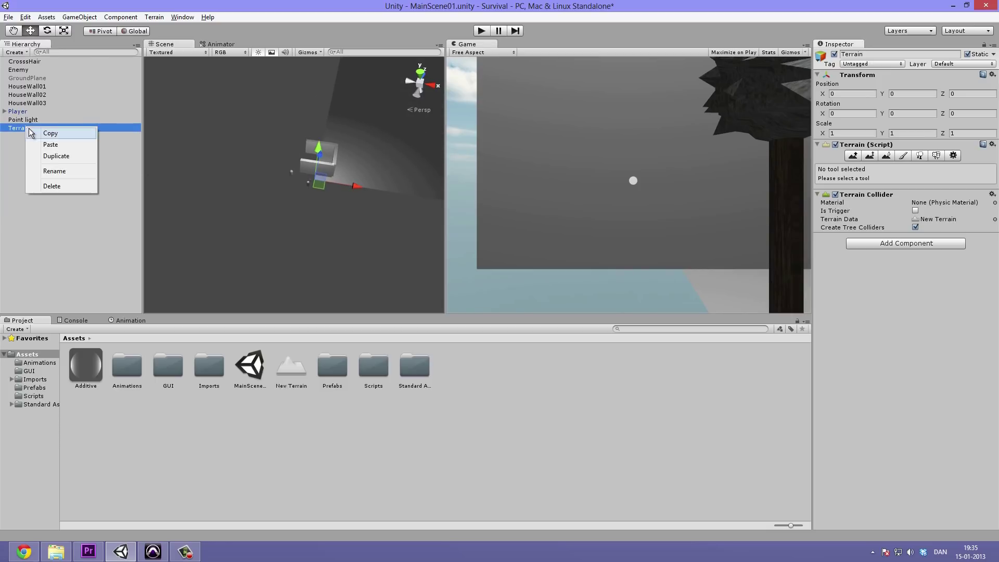
pyautogui.click(62, 173)
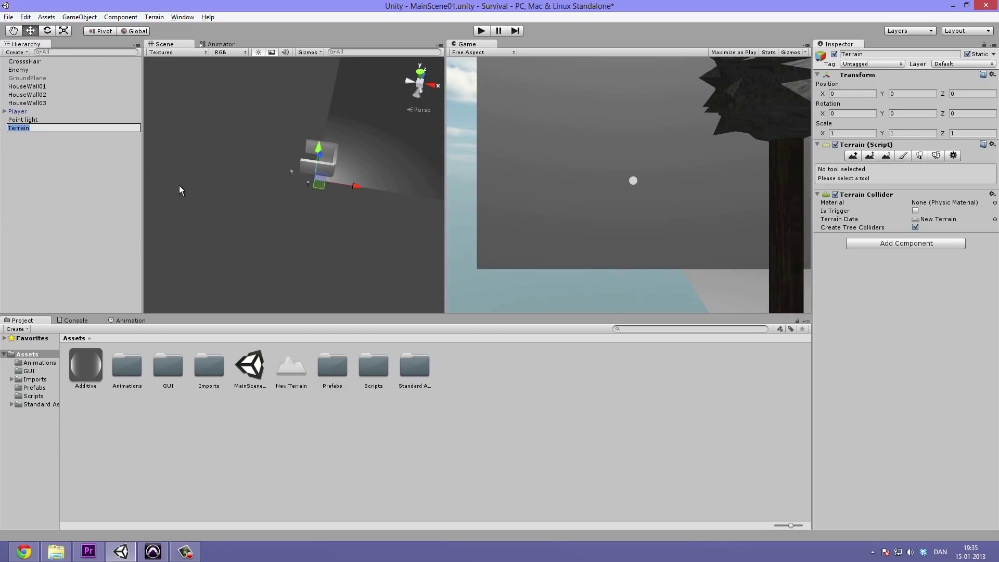
pyautogui.press('BackSpace')
pyautogui.write('Terrain')
pyautogui.press('Return')
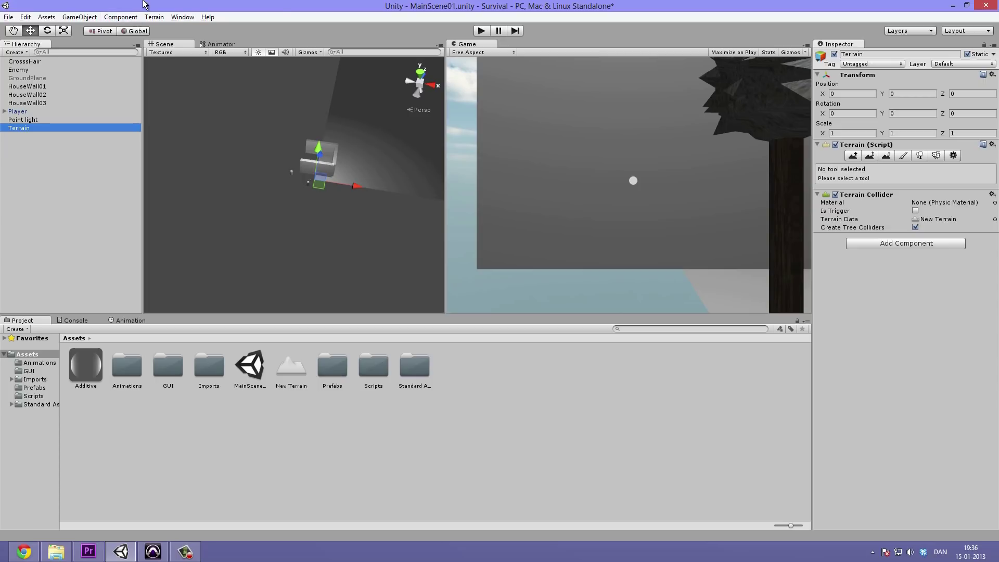
pyautogui.press('alt')
pyautogui.keyDown('alt'); pyautogui.moveTo(344, 197); pyautogui.dragTo(324, 168); pyautogui.keyUp('alt')
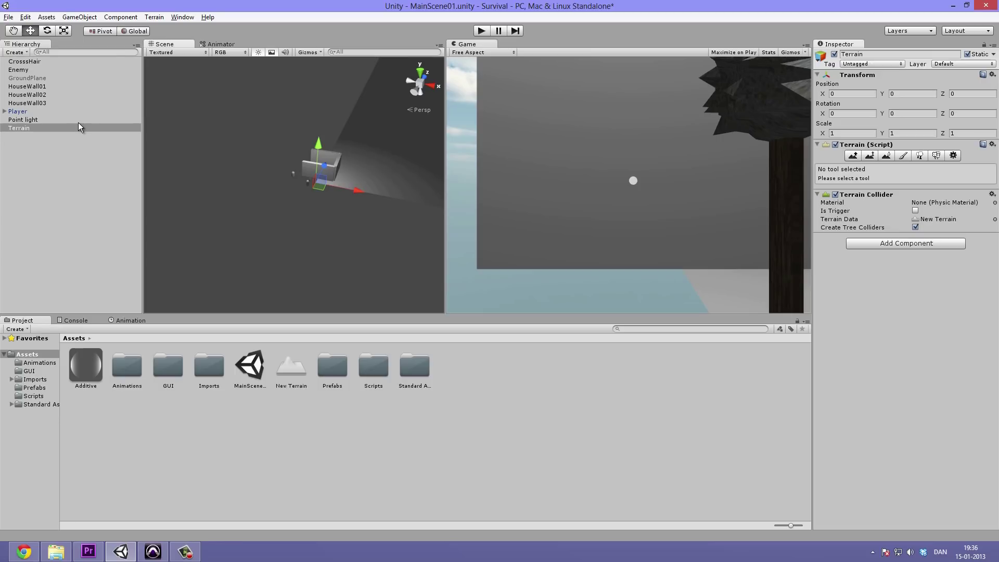
# In Set Resolution, set Terrain Width 500, Height 300, Length 500 and apply
pyautogui.click(159, 18)
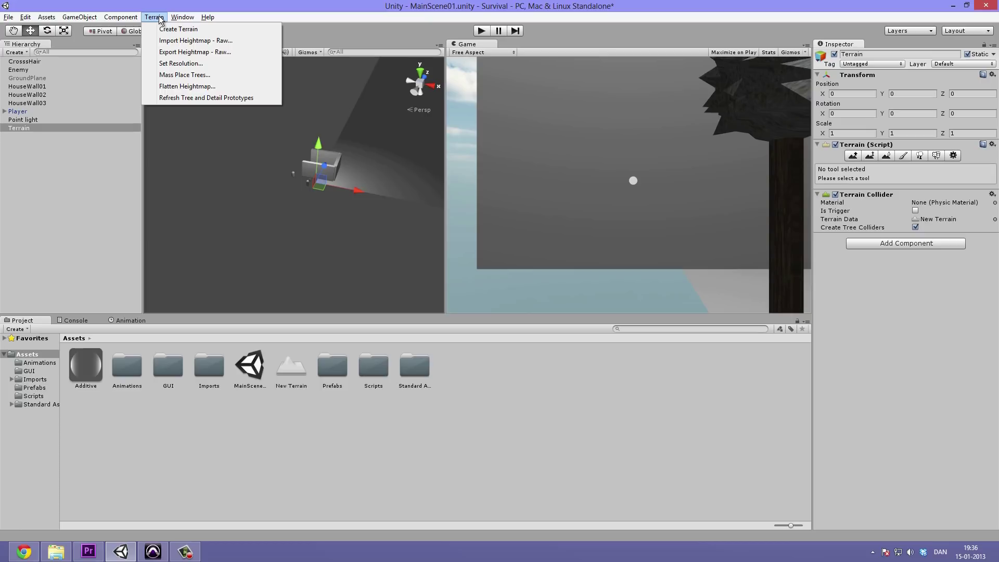
pyautogui.click(211, 64)
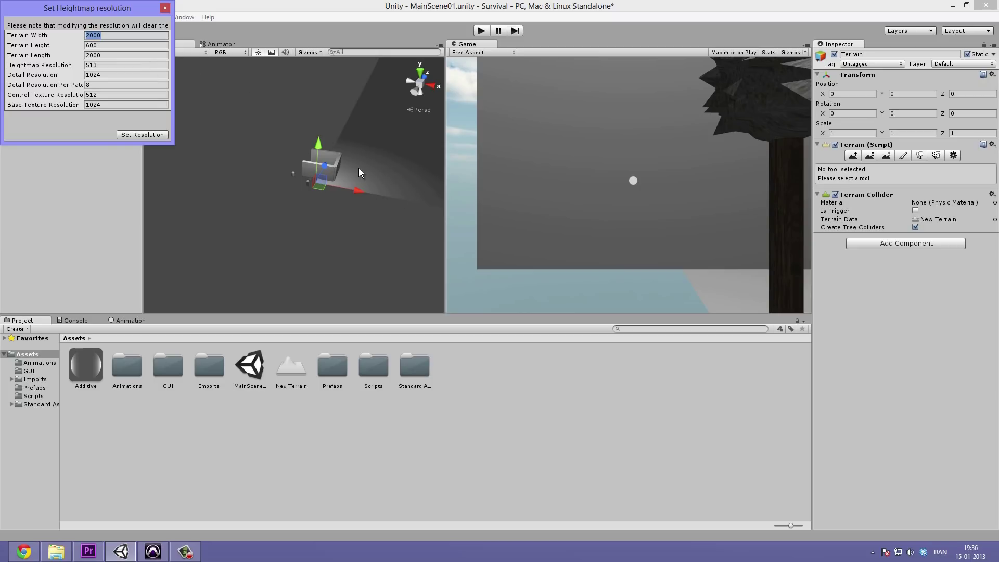
pyautogui.click(140, 45)
pyautogui.click(129, 37)
pyautogui.write('500')
pyautogui.press('Tab')
pyautogui.write('300')
pyautogui.press('Tab')
pyautogui.write('500')
pyautogui.press('Tab')
pyautogui.click(119, 35)
pyautogui.click(156, 135)
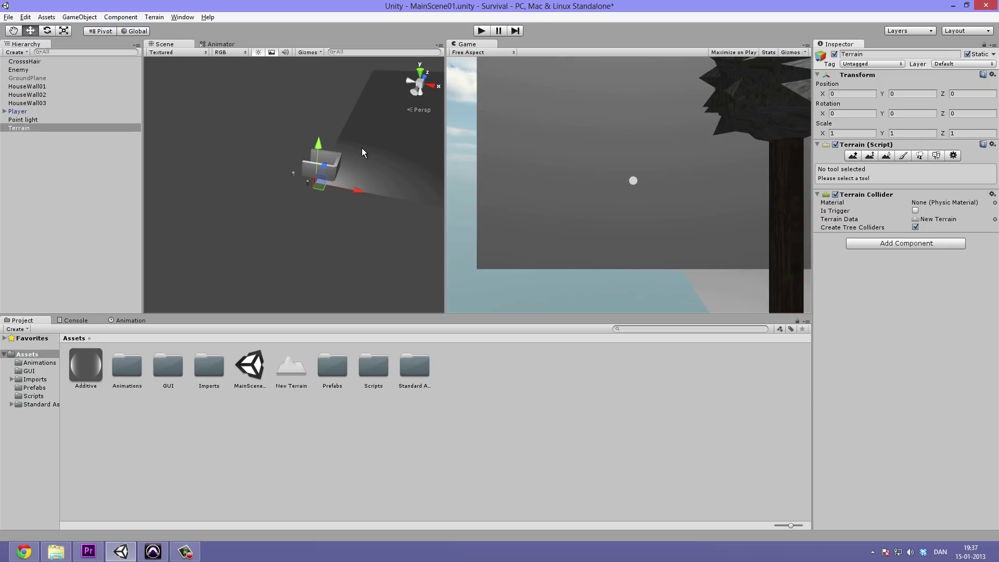
# Look down on the terrain and turn on scene lighting so it shows white
pyautogui.keyDown('alt'); pyautogui.moveTo(360, 148); pyautogui.dragTo(324, 252); pyautogui.keyUp('alt')
pyautogui.scroll(5, 324, 252)
pyautogui.moveTo(226, 205); pyautogui.dragTo(278, 156, button='middle')
pyautogui.scroll(3, 249, 195)
pyautogui.moveTo(249, 196)
pyautogui.keyDown('alt'); pyautogui.mouseDown()
pyautogui.moveTo(211, 193)
pyautogui.moveTo(233, 176)
pyautogui.moveTo(305, 161)
pyautogui.moveTo(258, 190)
pyautogui.moveTo(307, 270)
pyautogui.moveTo(296, 103)
pyautogui.moveTo(343, 23)
pyautogui.moveTo(263, 214)
pyautogui.moveTo(287, 203)
pyautogui.moveTo(279, 184)
pyautogui.moveTo(292, 149)
pyautogui.moveTo(261, 58)
pyautogui.moveTo(268, 112)
pyautogui.moveTo(250, 60)
pyautogui.moveTo(272, 126)
pyautogui.moveTo(307, 110)
pyautogui.moveTo(261, 28)
pyautogui.moveTo(354, 204)
pyautogui.moveTo(399, 174)
pyautogui.mouseUp(); pyautogui.keyUp('alt')
pyautogui.click(258, 52)
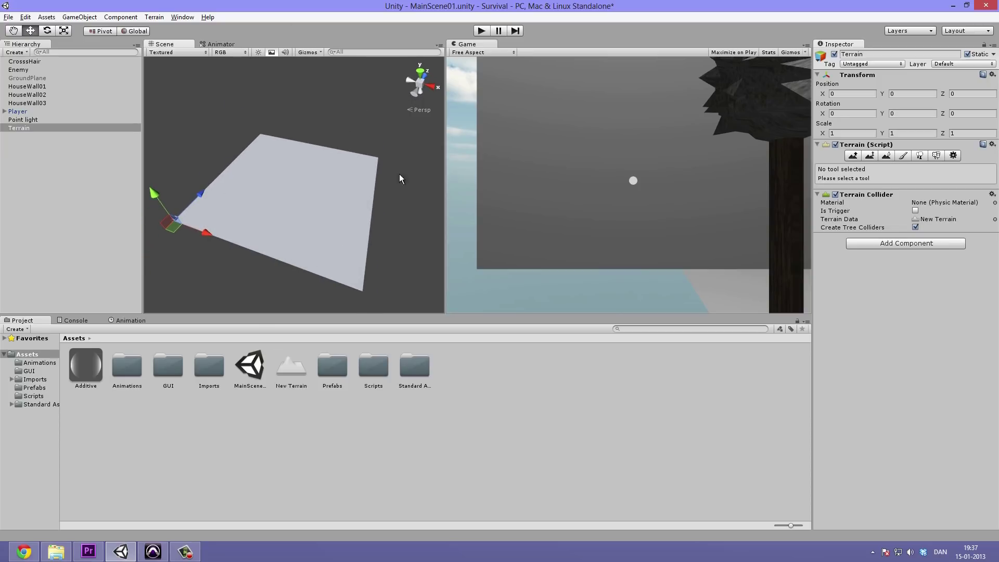
# Select the Paint Texture tool, then switch to the Raise/Lower Terrain sculpting tool
pyautogui.click(905, 156)
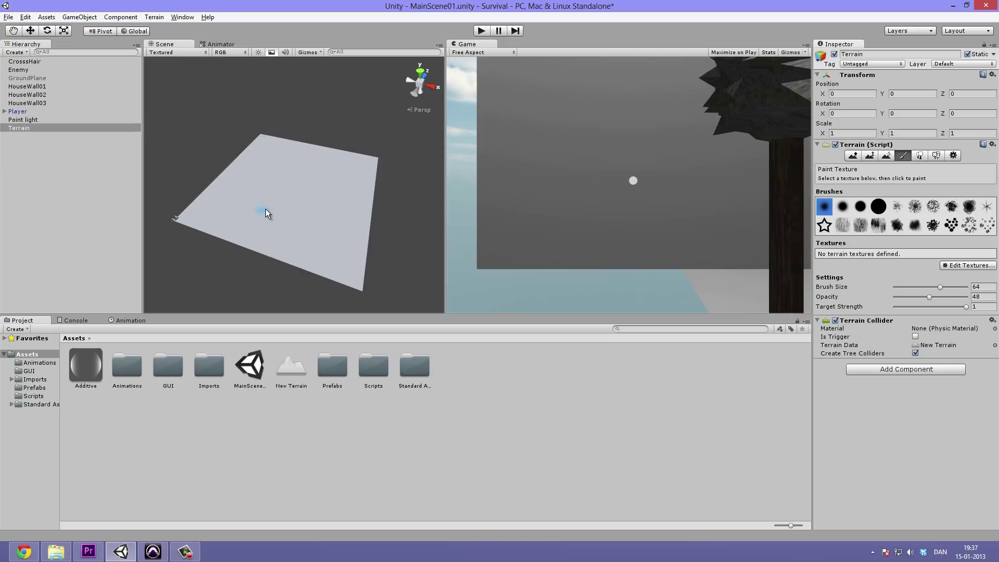
pyautogui.keyDown('alt'); pyautogui.moveTo(270, 208); pyautogui.dragTo(313, 252); pyautogui.keyUp('alt')
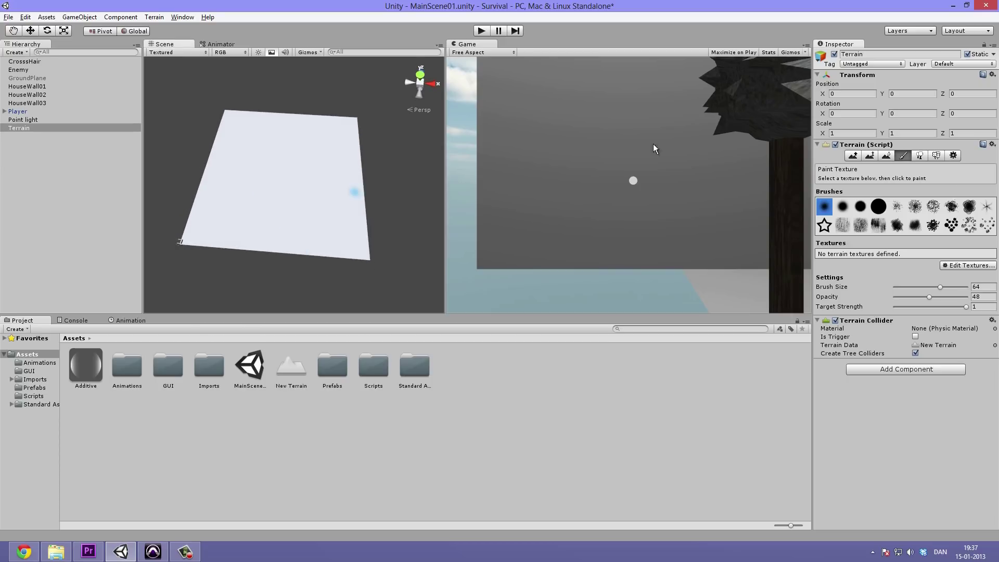
pyautogui.click(870, 155)
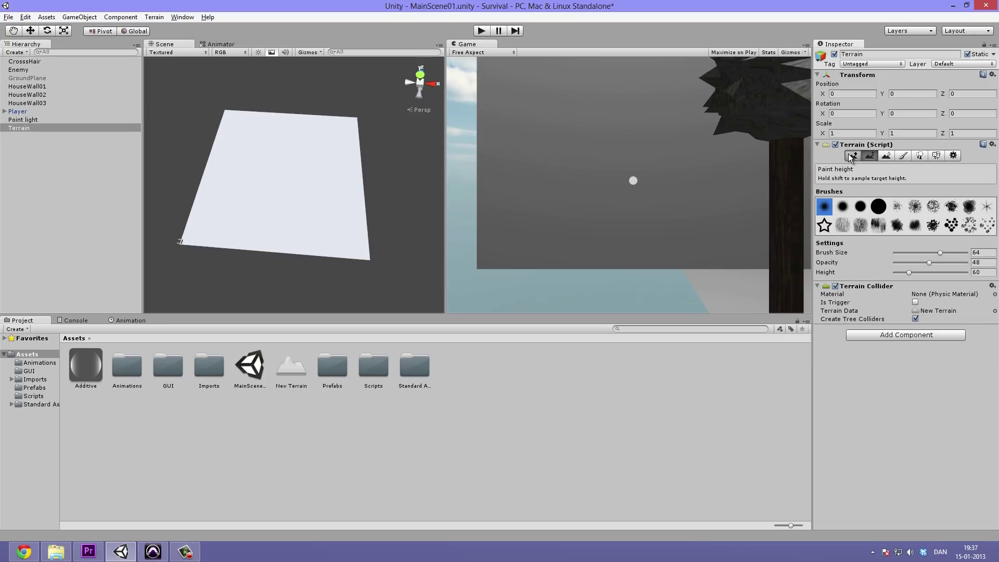
pyautogui.click(853, 156)
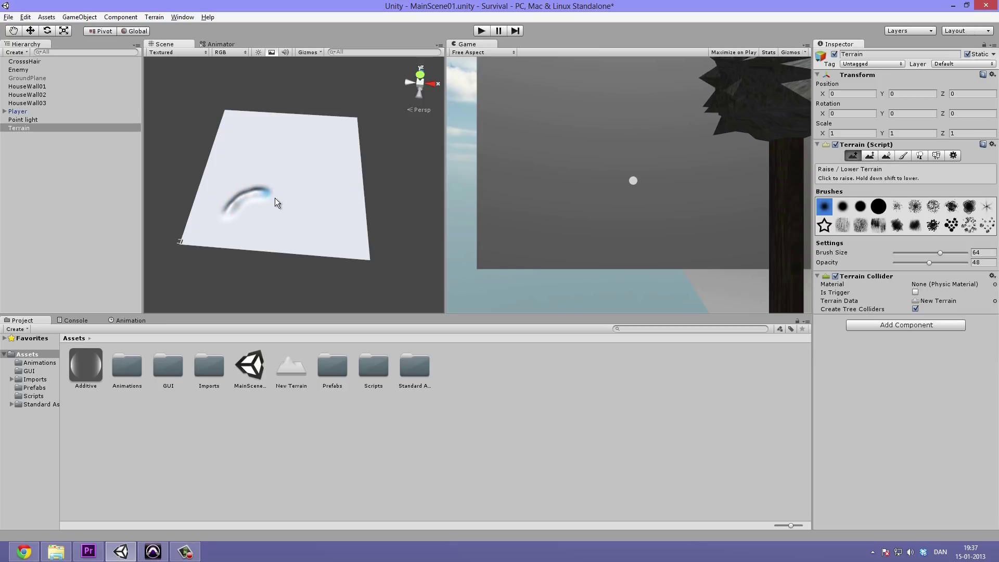
# Undo the test stroke and set the terrain length to 100 in Set Resolution
pyautogui.hotkey('ctrl', 'z')
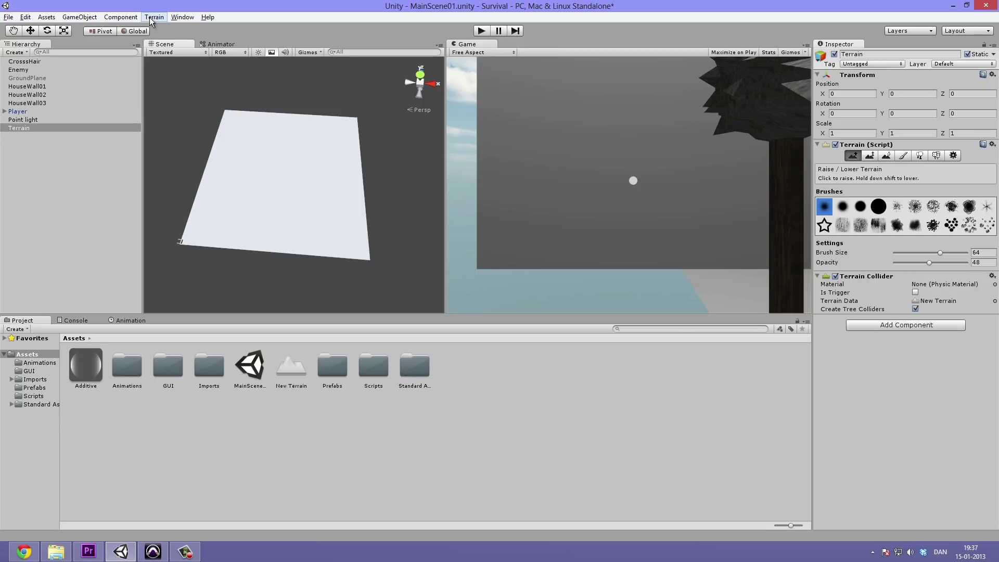
pyautogui.click(154, 17)
pyautogui.click(188, 64)
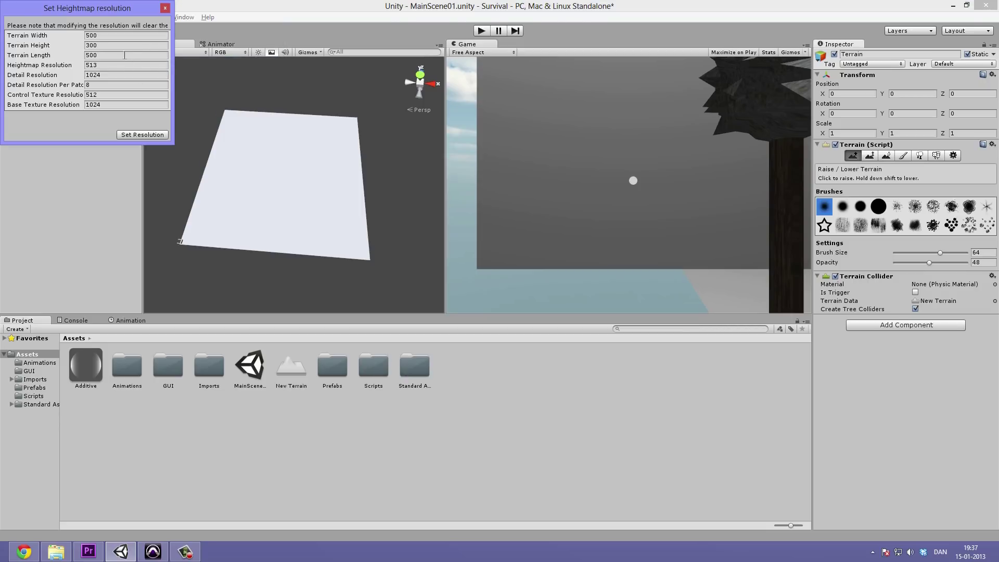
pyautogui.moveTo(119, 55); pyautogui.dragTo(62, 48)
pyautogui.click(142, 134)
# Raise two test ridges, undo them, and tilt the view to see the terrain edge-on
pyautogui.moveTo(195, 223); pyautogui.dragTo(207, 227)
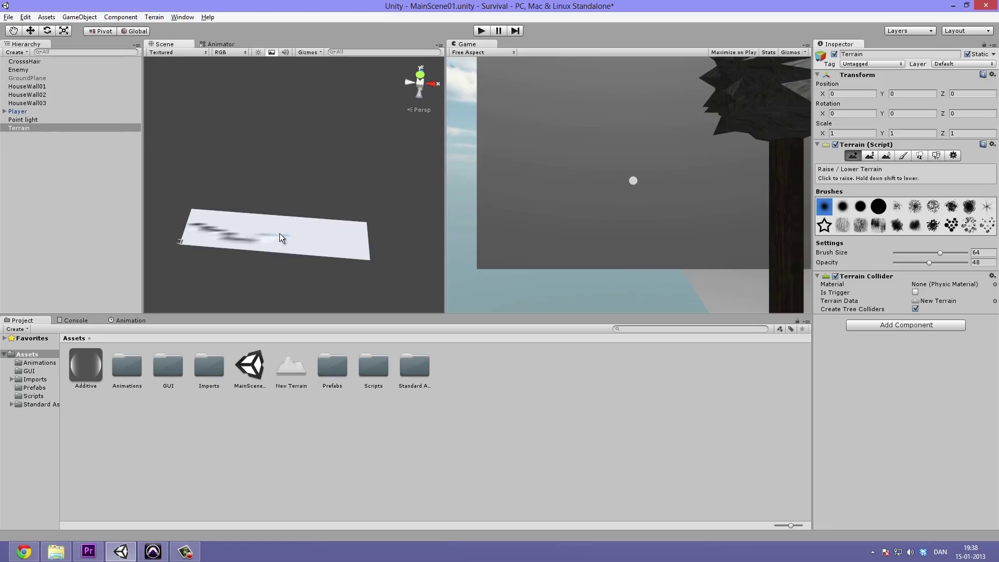
pyautogui.moveTo(286, 229)
pyautogui.mouseDown()
pyautogui.moveTo(328, 239)
pyautogui.moveTo(265, 226)
pyautogui.mouseUp()
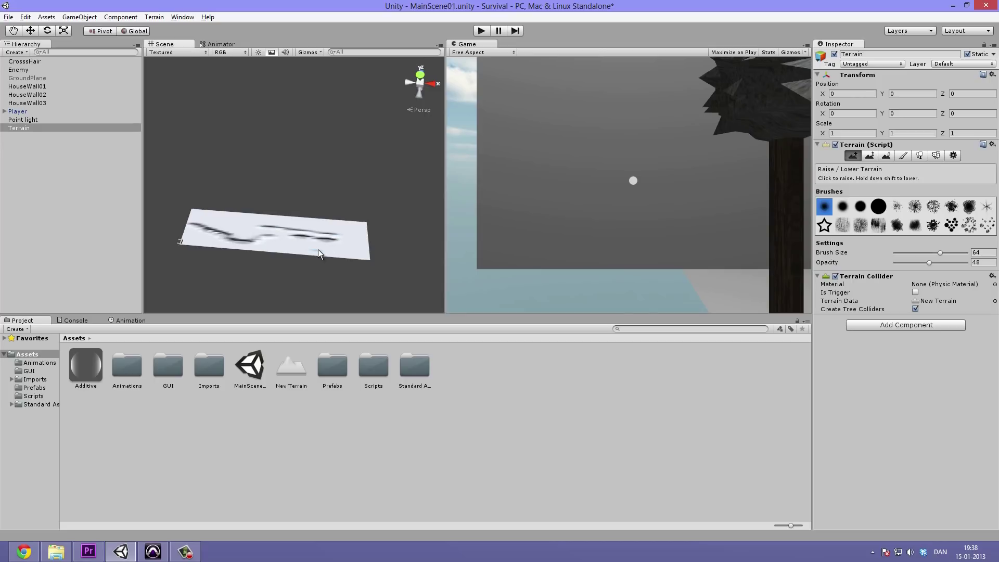
pyautogui.hotkey('ctrl', 'z')
pyautogui.hotkey('ctrl', 'z')
pyautogui.hotkey('ctrl', 'z')
pyautogui.keyDown('alt'); pyautogui.moveTo(275, 239); pyautogui.dragTo(294, 100); pyautogui.keyUp('alt')
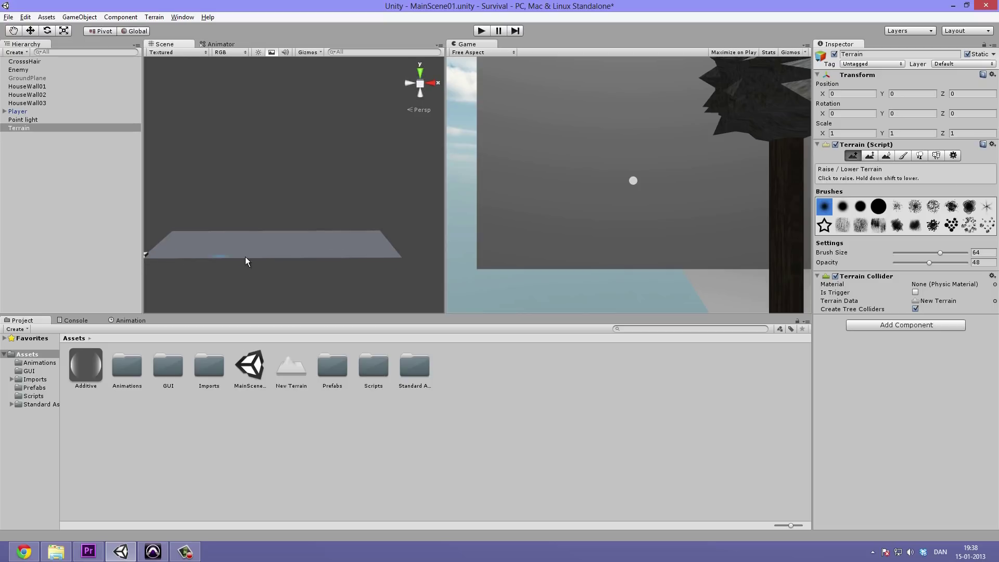
pyautogui.keyDown('alt'); pyautogui.moveTo(261, 245); pyautogui.dragTo(222, 291); pyautogui.keyUp('alt')
pyautogui.scroll(-3, 277, 237)
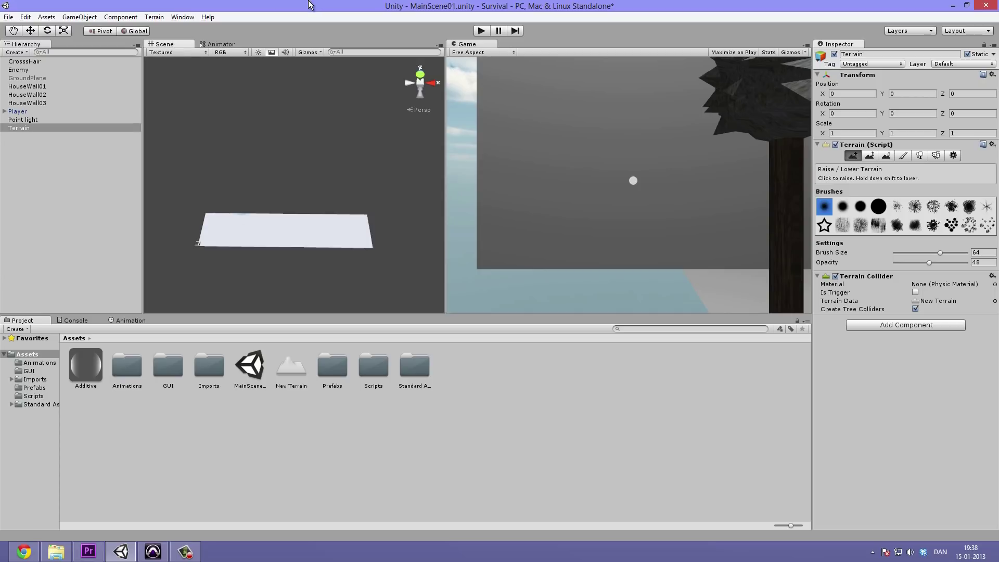
# Change the terrain length to 400 in Set Resolution and apply it
pyautogui.click(182, 17)
pyautogui.moveTo(154, 17)
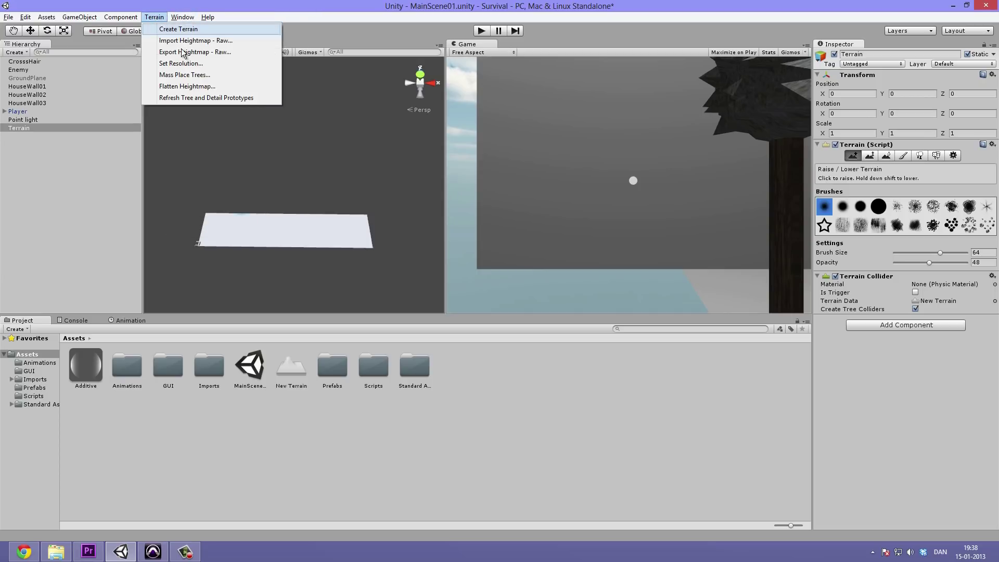
pyautogui.click(209, 63)
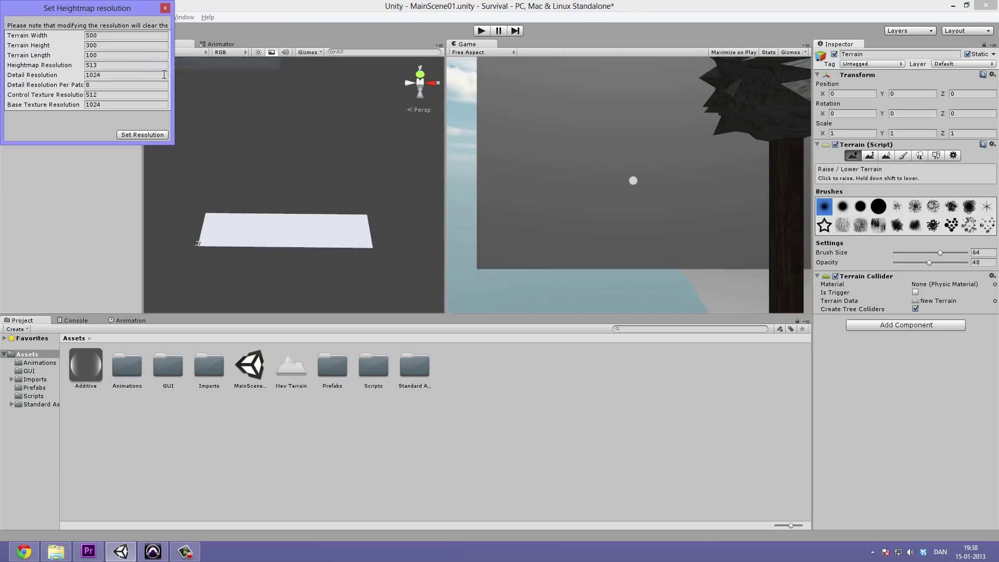
pyautogui.click(35, 54)
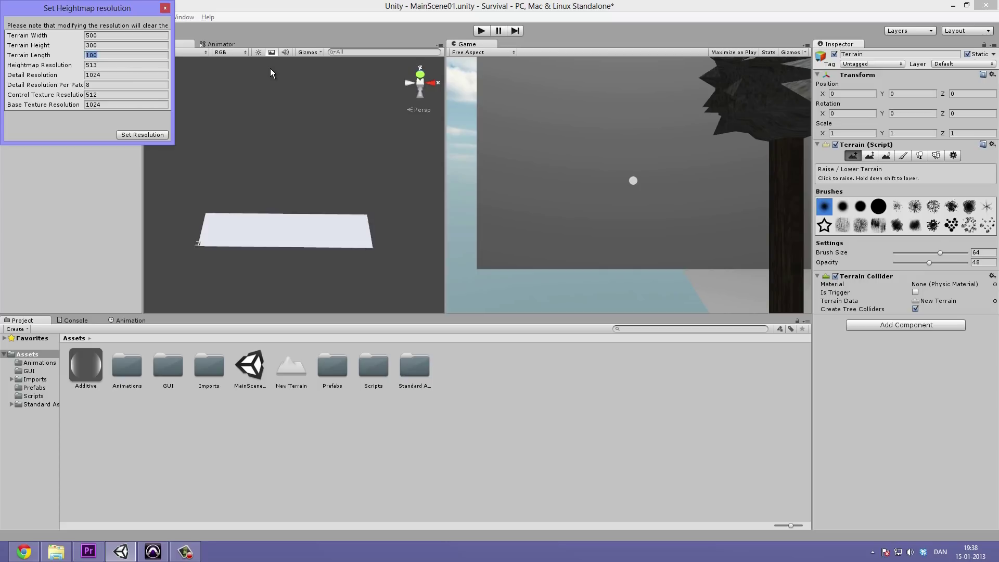
pyautogui.write('400')
pyautogui.click(115, 36)
pyautogui.click(141, 135)
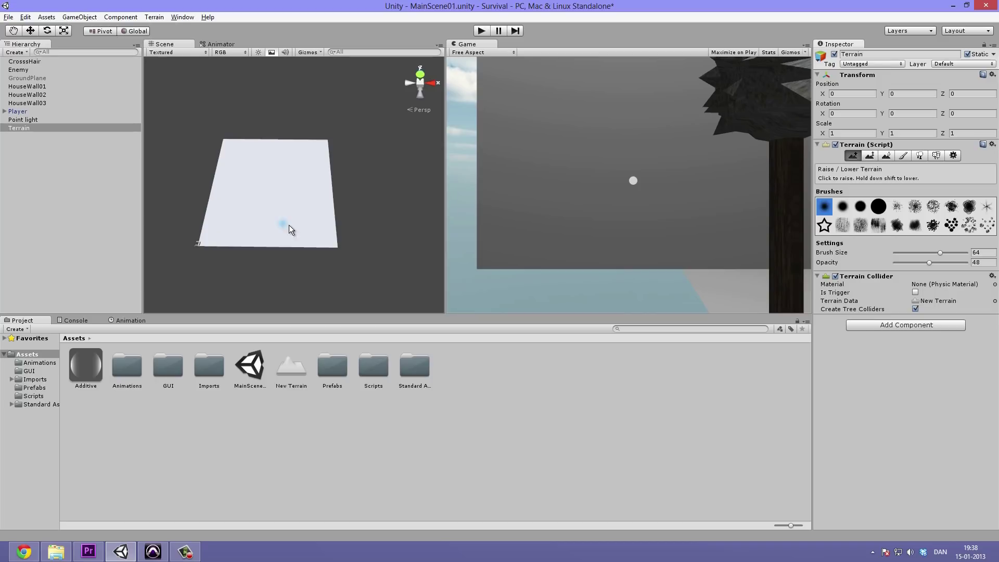
# Undo the accidental terrain bump and orbit to a shallow viewing angle
pyautogui.click(207, 239)
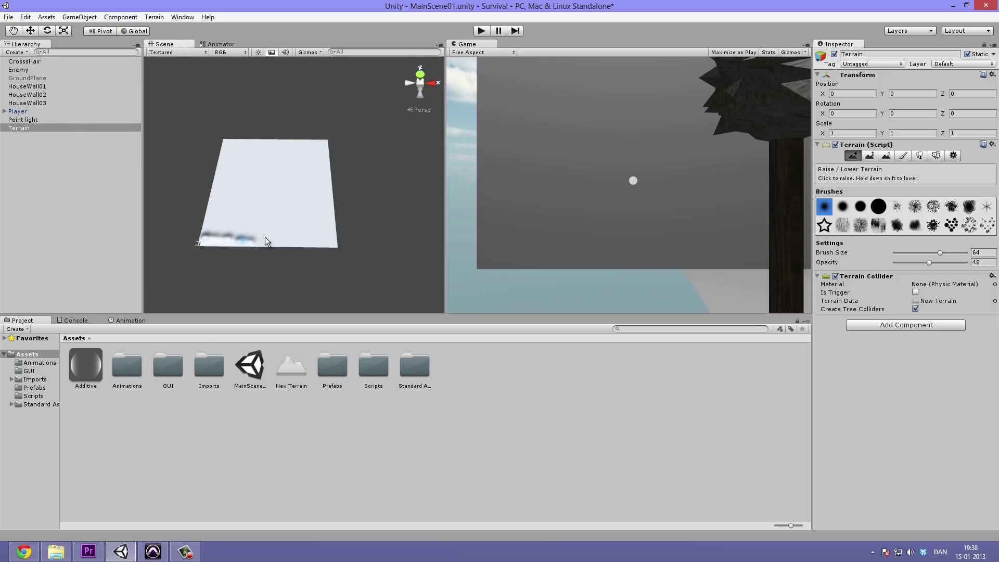
pyautogui.hotkey('ctrl', 'z')
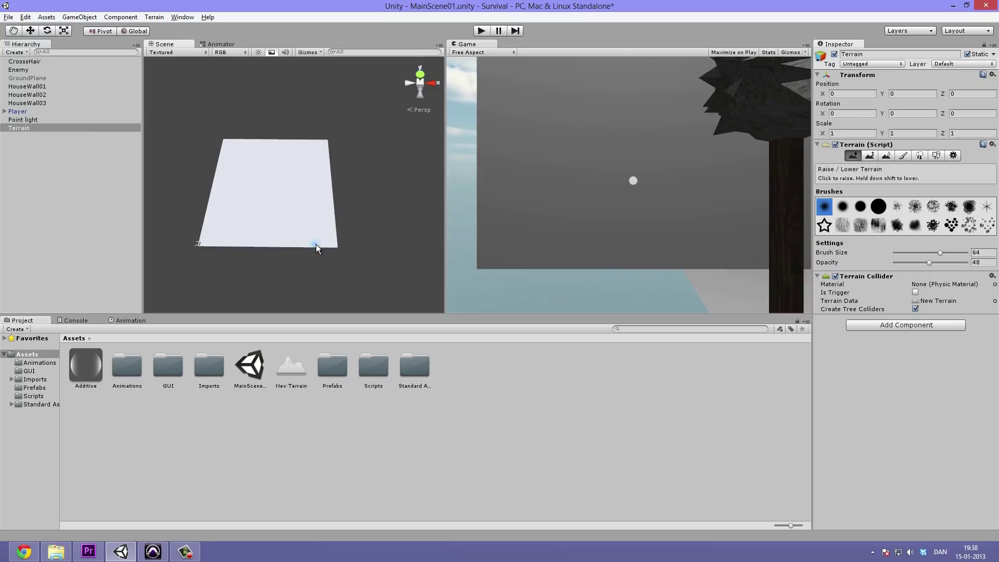
pyautogui.moveTo(299, 233)
pyautogui.keyDown('alt'); pyautogui.mouseDown()
pyautogui.moveTo(319, 87)
pyautogui.moveTo(306, 190)
pyautogui.moveTo(268, 290)
pyautogui.moveTo(297, 225)
pyautogui.moveTo(335, 188)
pyautogui.moveTo(270, 276)
pyautogui.moveTo(302, 235)
pyautogui.moveTo(188, 206)
pyautogui.mouseUp(); pyautogui.keyUp('alt')
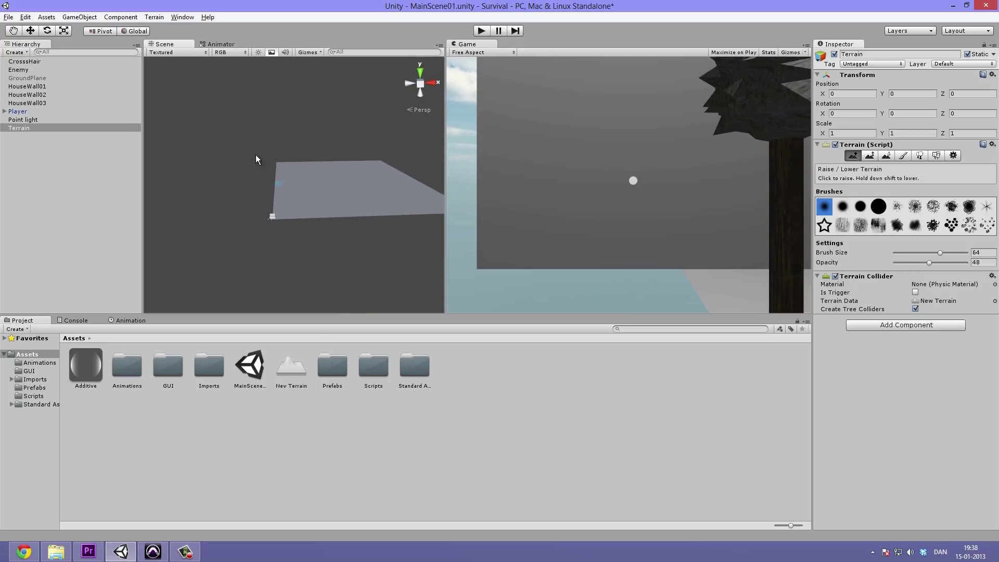
# With the Move tool (W), drag the terrain toward the scene origin
pyautogui.keyDown('alt'); pyautogui.moveTo(289, 173); pyautogui.dragTo(406, 197); pyautogui.keyUp('alt')
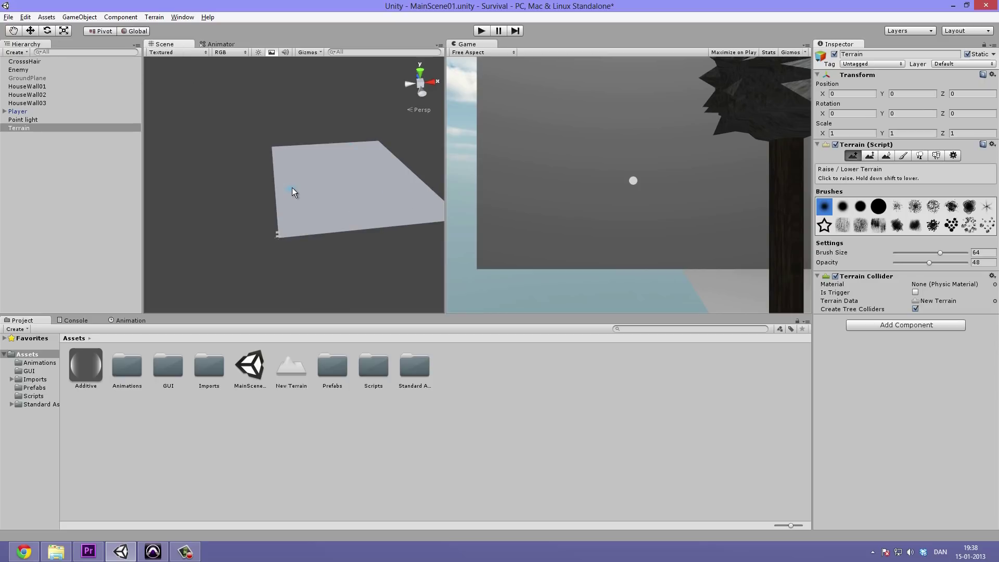
pyautogui.keyDown('alt'); pyautogui.moveTo(317, 183); pyautogui.dragTo(298, 192); pyautogui.keyUp('alt')
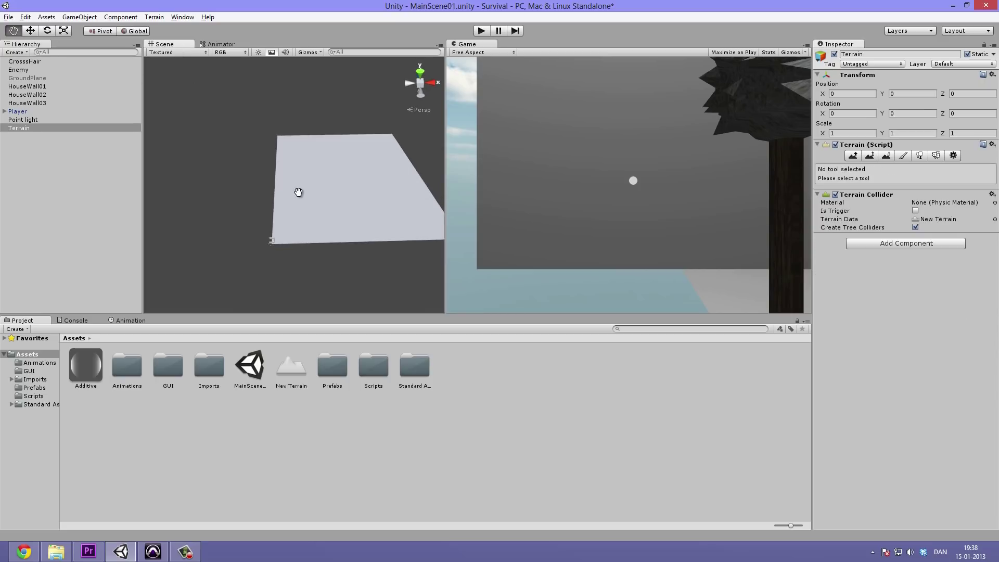
pyautogui.press('w')
pyautogui.keyDown('alt'); pyautogui.moveTo(353, 198); pyautogui.dragTo(267, 157); pyautogui.keyUp('alt')
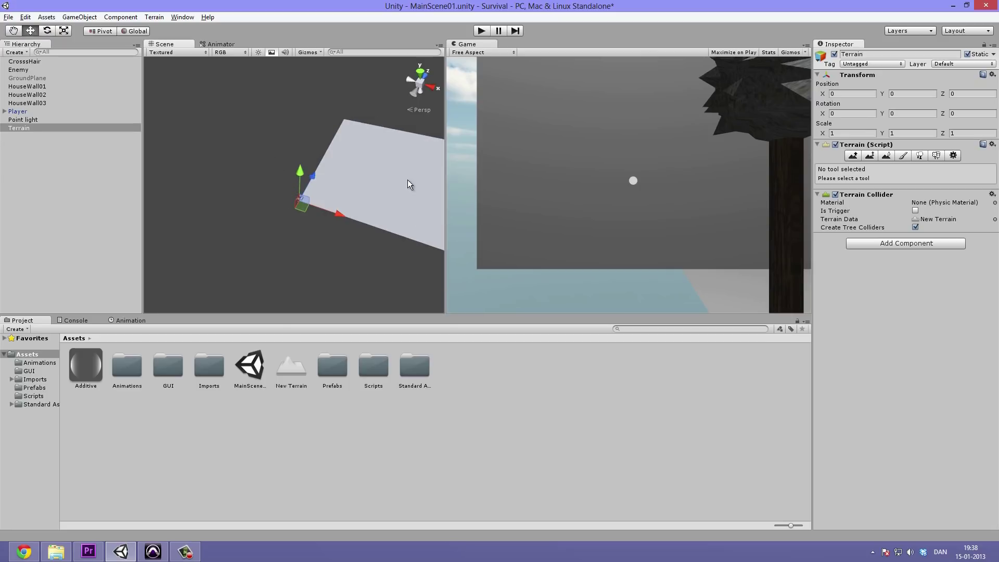
pyautogui.keyDown('alt'); pyautogui.moveTo(276, 230); pyautogui.dragTo(175, 287); pyautogui.keyUp('alt')
pyautogui.keyDown('alt'); pyautogui.moveTo(234, 221); pyautogui.dragTo(322, 204); pyautogui.keyUp('alt')
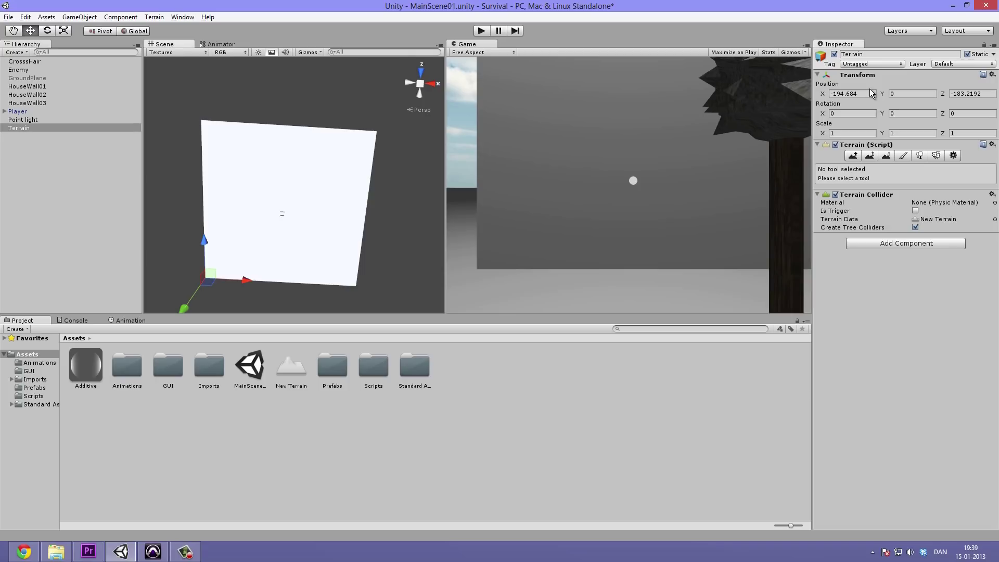
# Set the terrain's Transform Position X and Z to -200
pyautogui.click(843, 94)
pyautogui.write('-200')
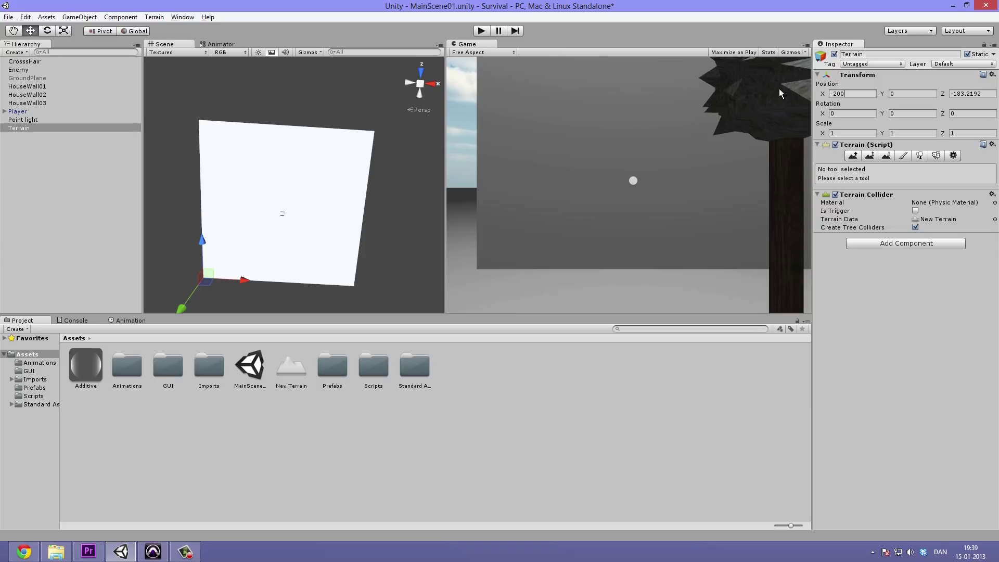
pyautogui.press('Tab')
pyautogui.press('Tab')
pyautogui.write('-200')
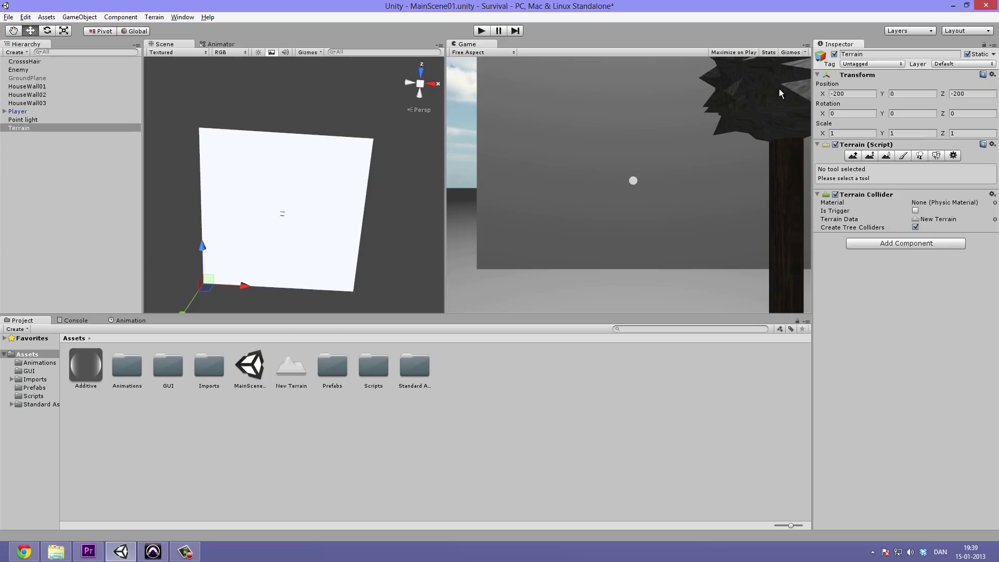
# Check the repositioned terrain from above, then switch to Chrome's address bar
pyautogui.keyDown('alt'); pyautogui.moveTo(334, 152); pyautogui.dragTo(304, 75); pyautogui.keyUp('alt')
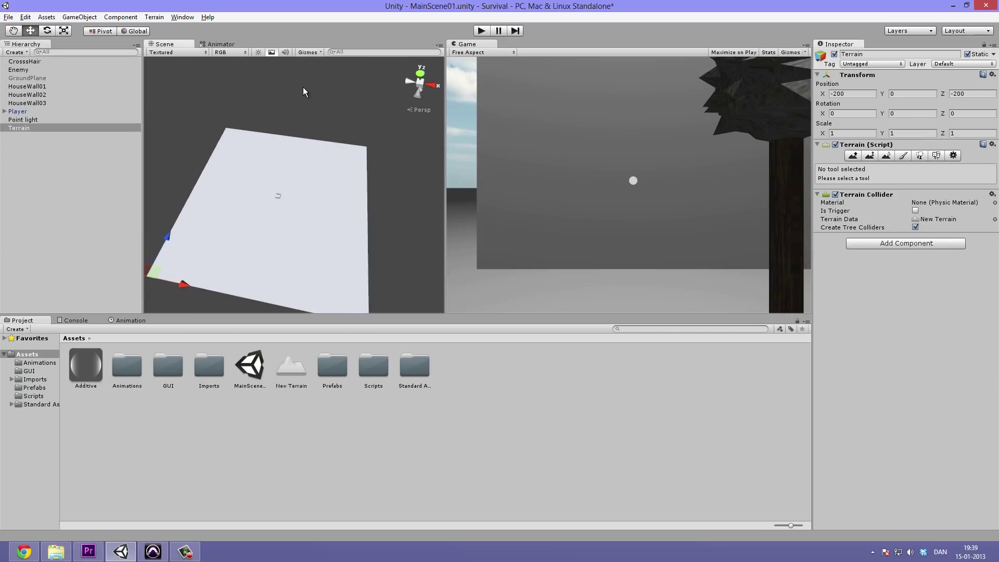
pyautogui.click(303, 87)
pyautogui.keyDown('alt'); pyautogui.moveTo(336, 152); pyautogui.dragTo(303, 171); pyautogui.keyUp('alt')
pyautogui.scroll(3, 320, 209)
pyautogui.scroll(-8, 342, 132)
pyautogui.click(341, 132)
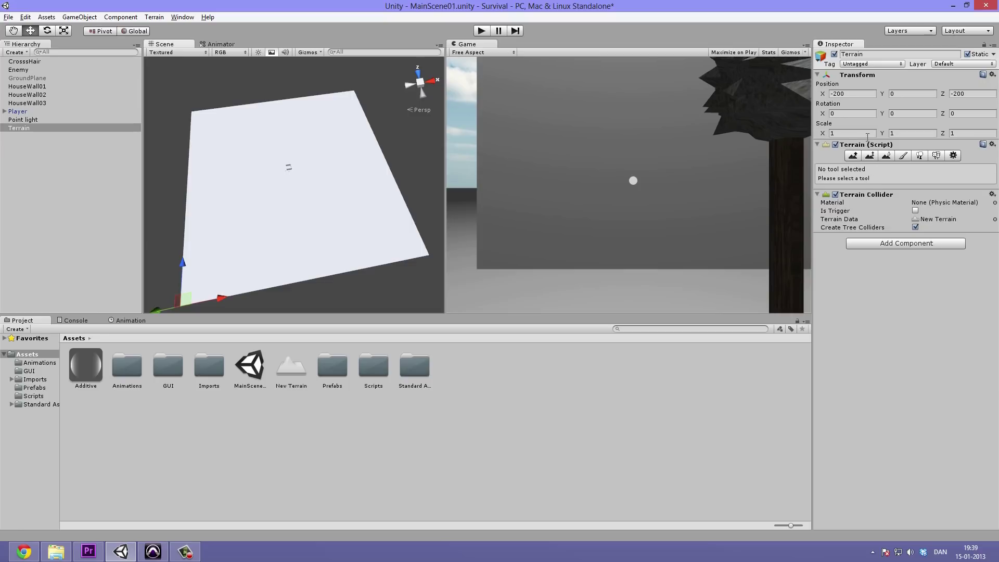
pyautogui.hotkey('alt', 'Tab')
pyautogui.click(111, 21)
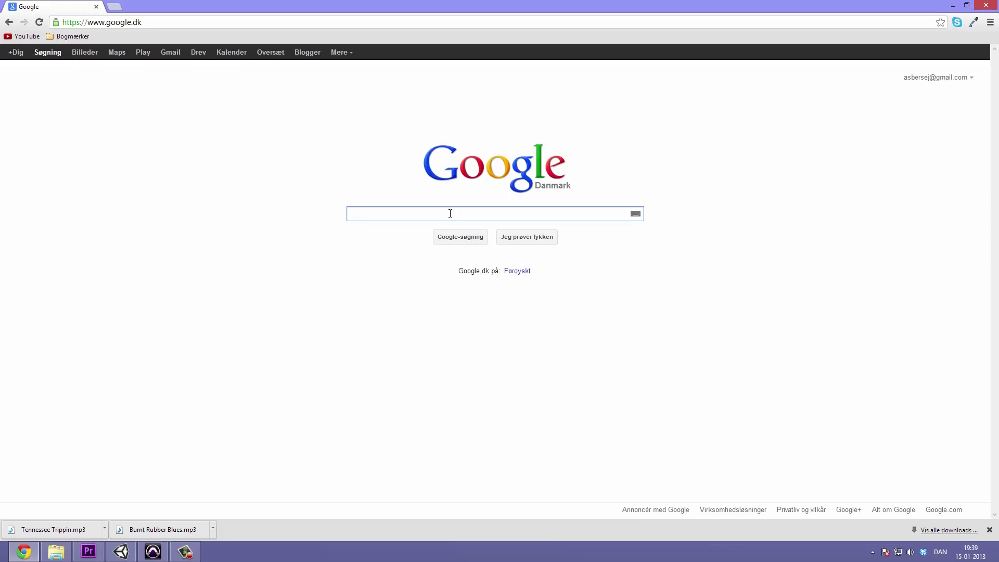
# Search Google Images for 'free ground seamless texture' and browse the results
pyautogui.write('fre')
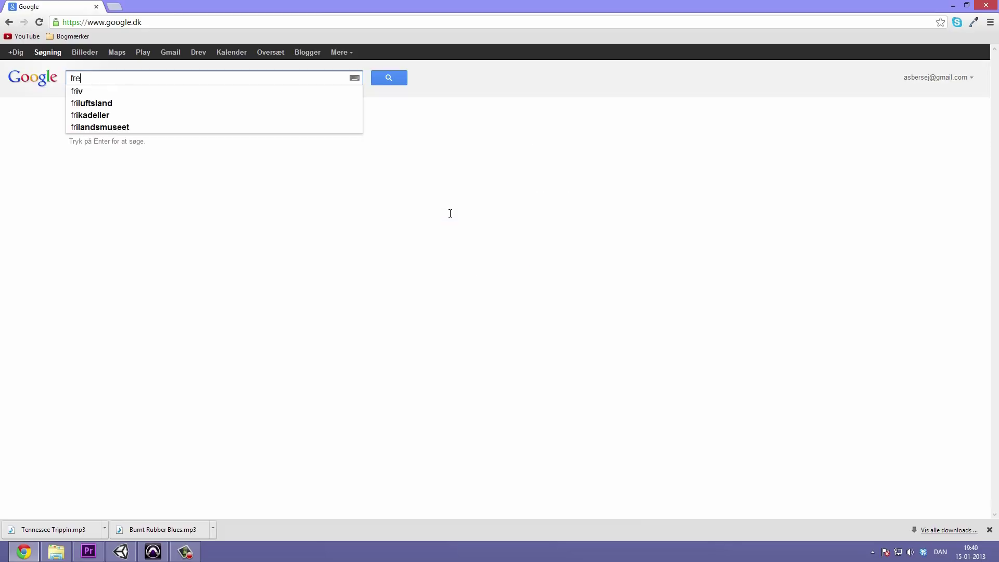
pyautogui.write('e ground seamless texture')
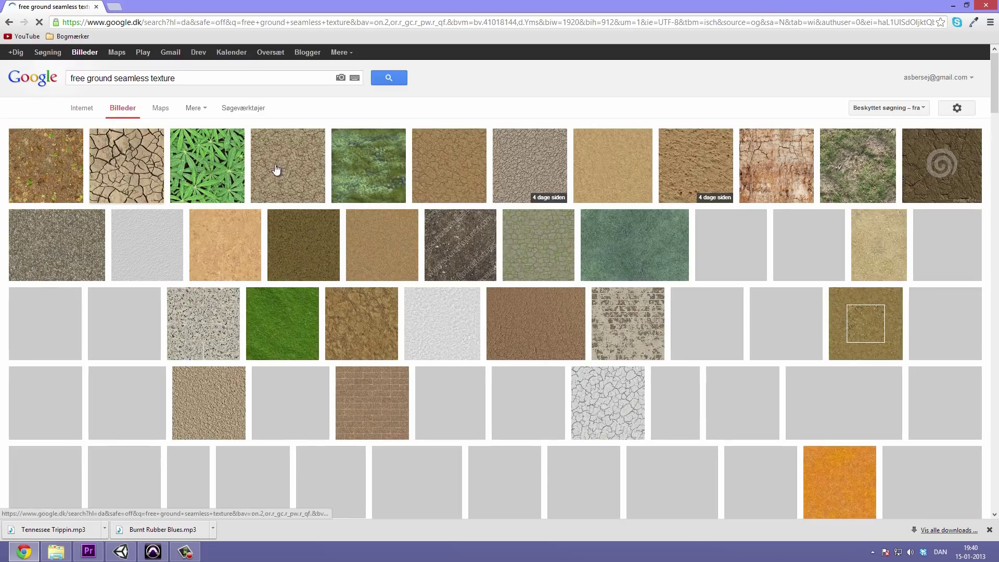
pyautogui.scroll(-1, 336, 181)
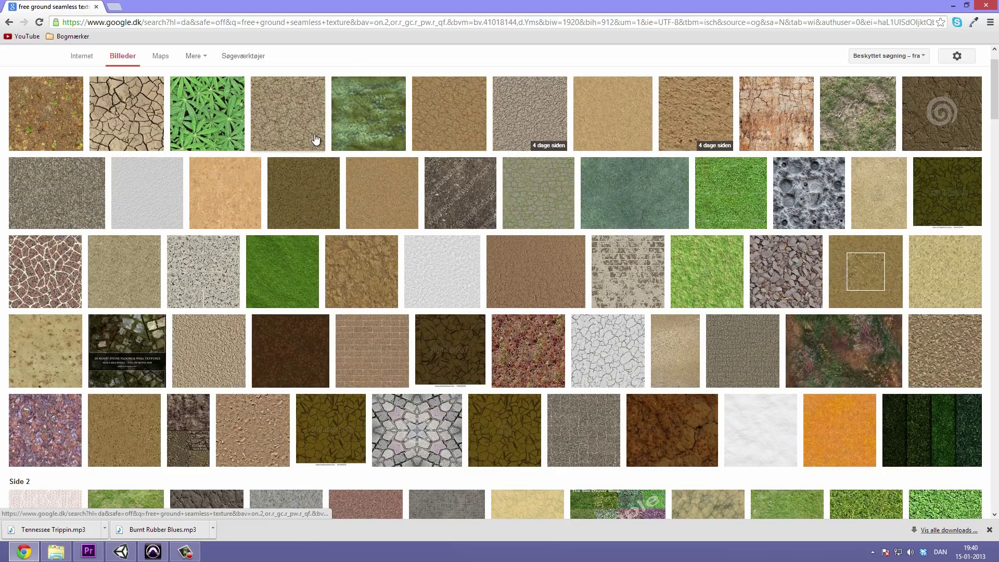
pyautogui.moveTo(298, 239)
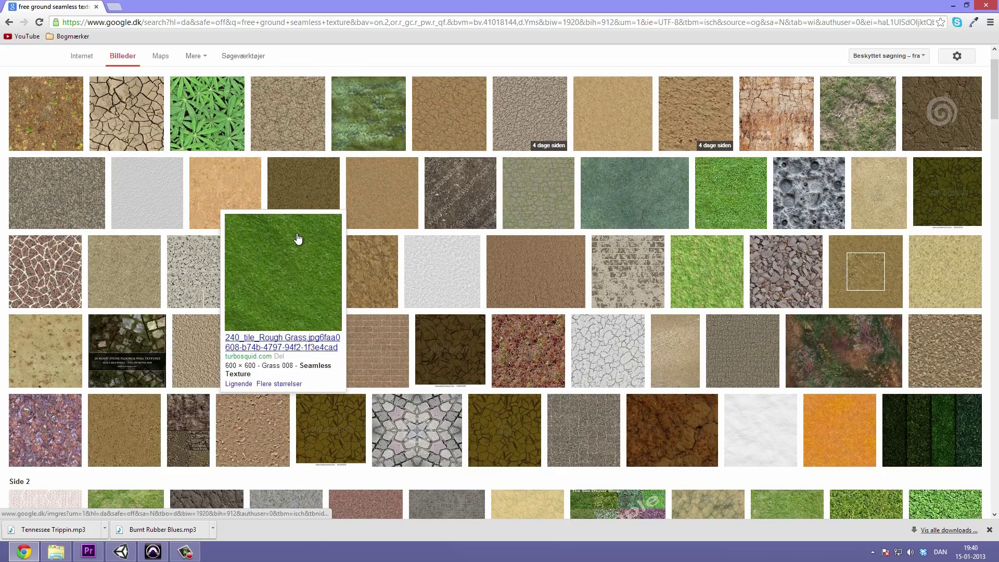
pyautogui.scroll(1, 293, 273)
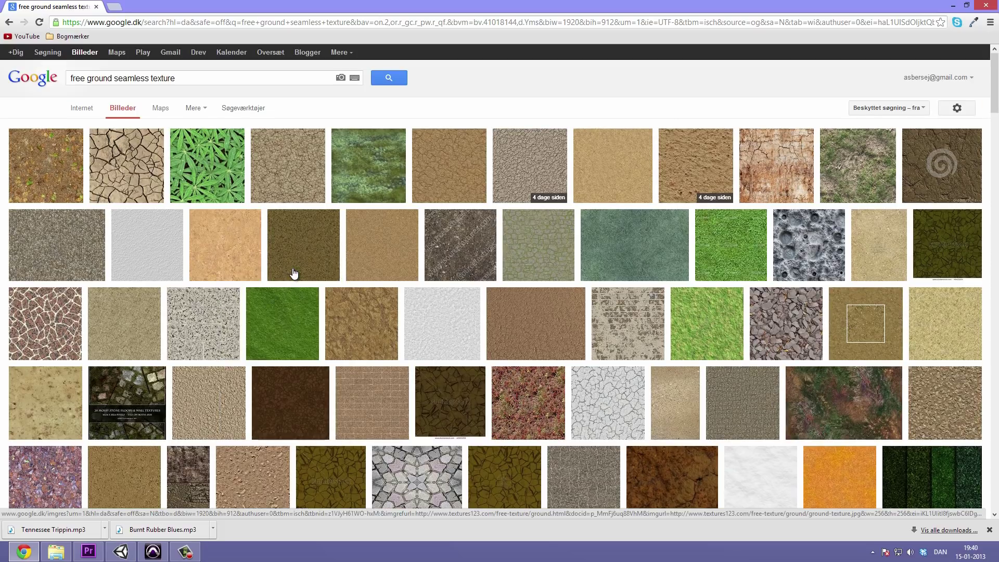
pyautogui.scroll(-5, 291, 265)
pyautogui.scroll(-1, 286, 256)
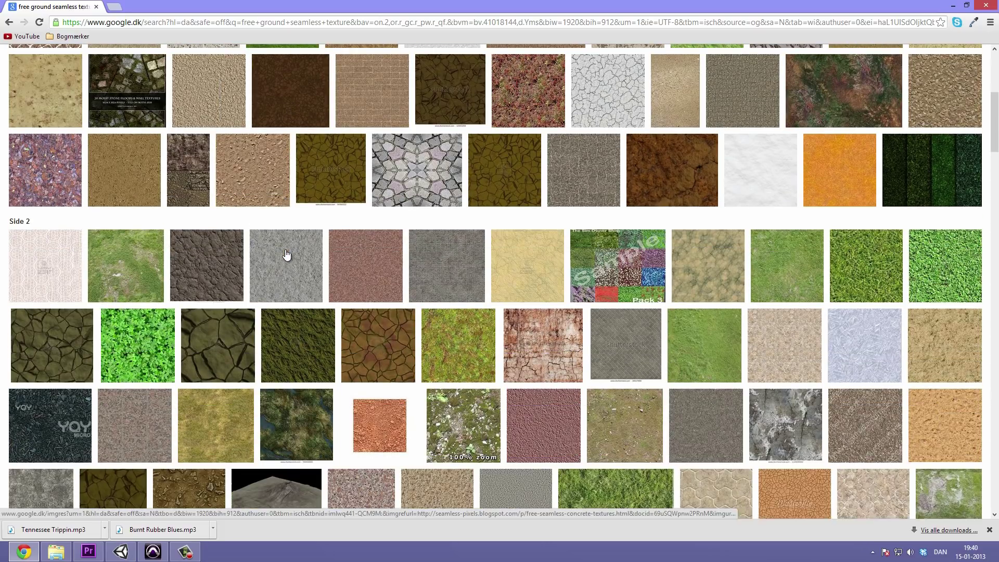
pyautogui.moveTo(728, 338)
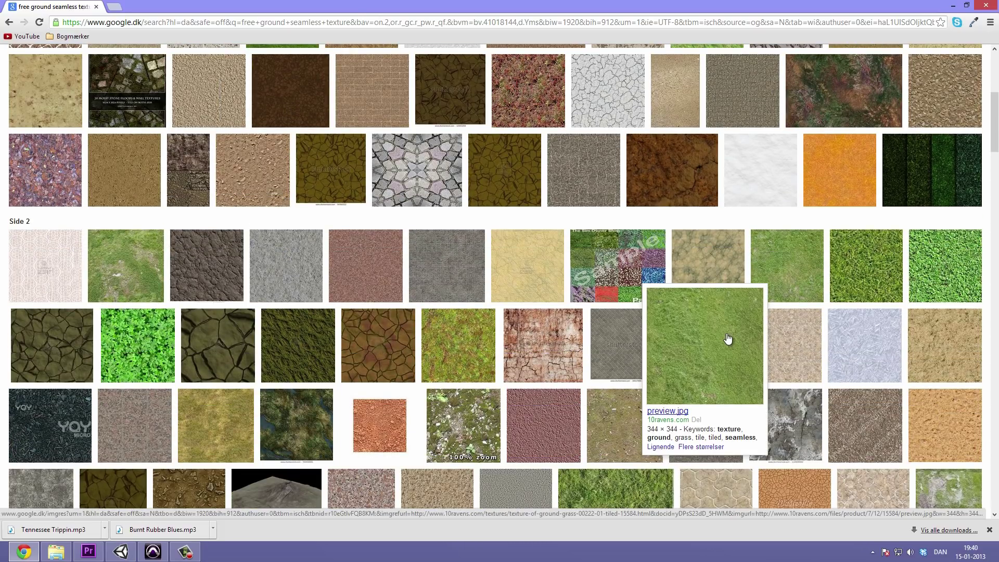
pyautogui.scroll(-4, 728, 339)
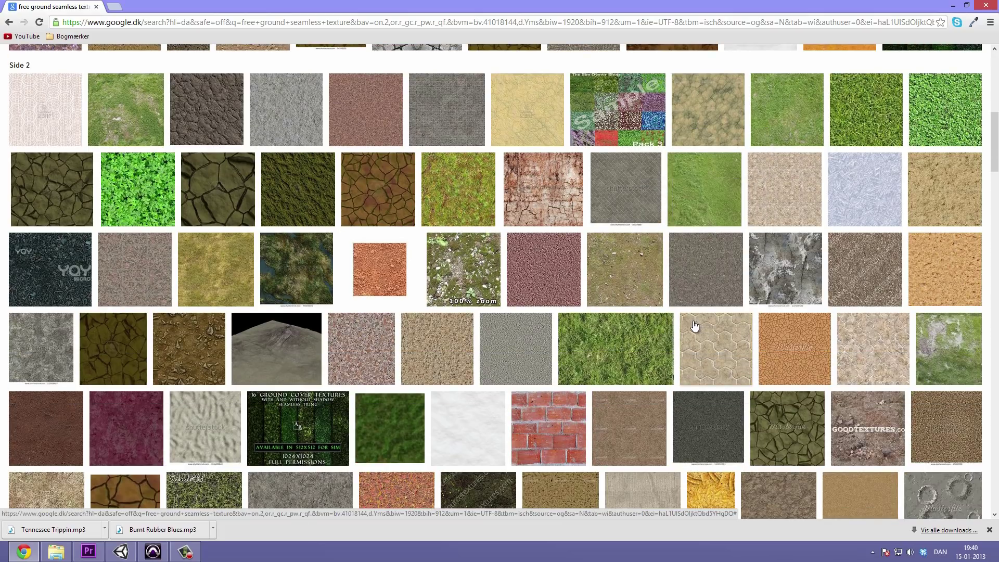
pyautogui.scroll(-2, 695, 325)
pyautogui.scroll(8, 667, 301)
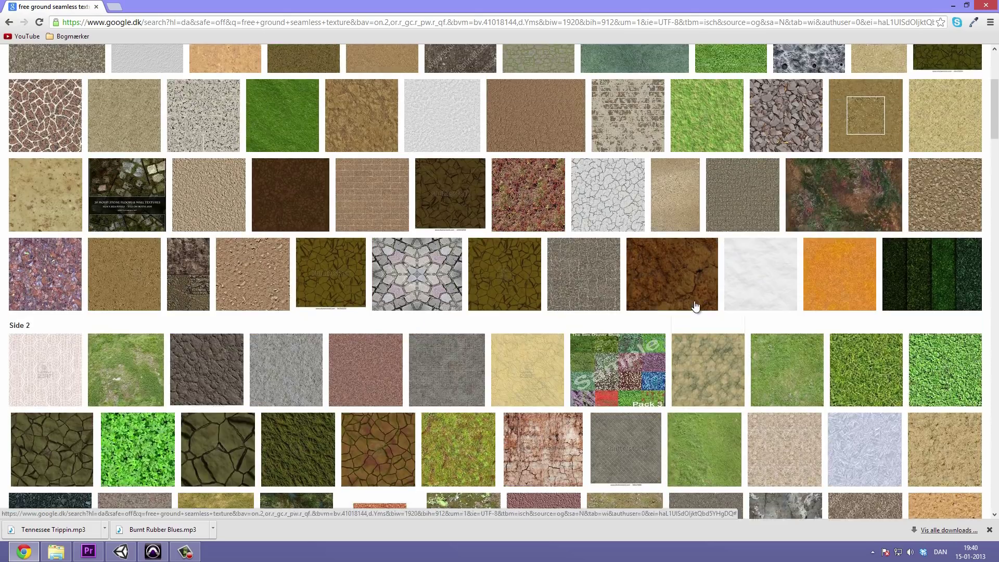
pyautogui.scroll(-2, 593, 295)
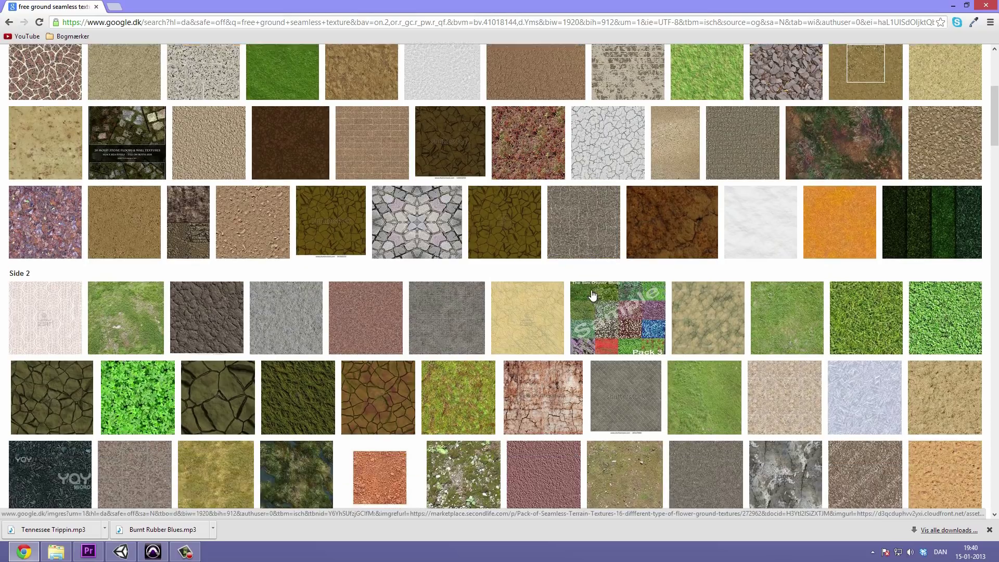
pyautogui.scroll(1, 592, 295)
pyautogui.scroll(1, 592, 295)
pyautogui.moveTo(692, 125)
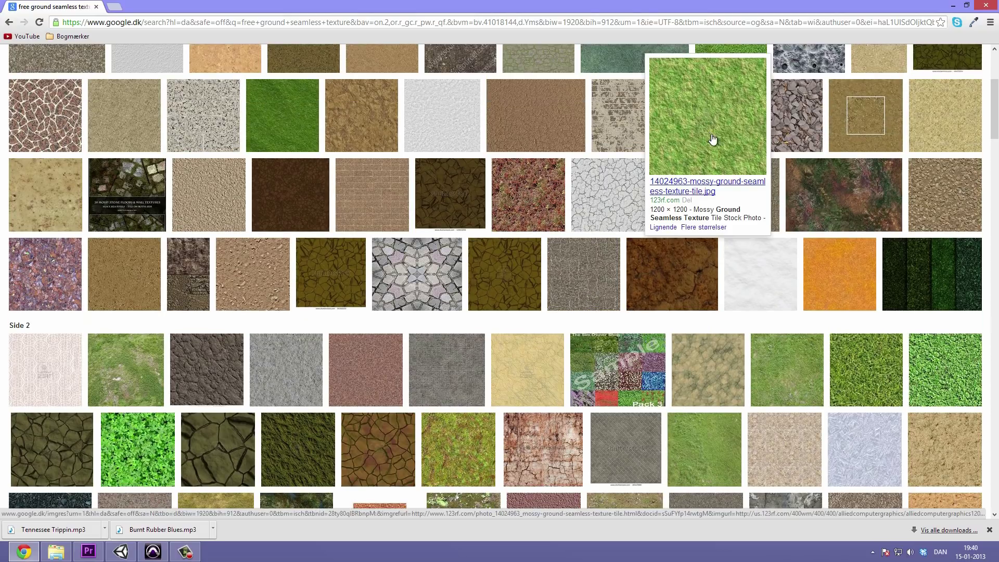
pyautogui.scroll(-4, 300, 190)
pyautogui.scroll(-2, 354, 206)
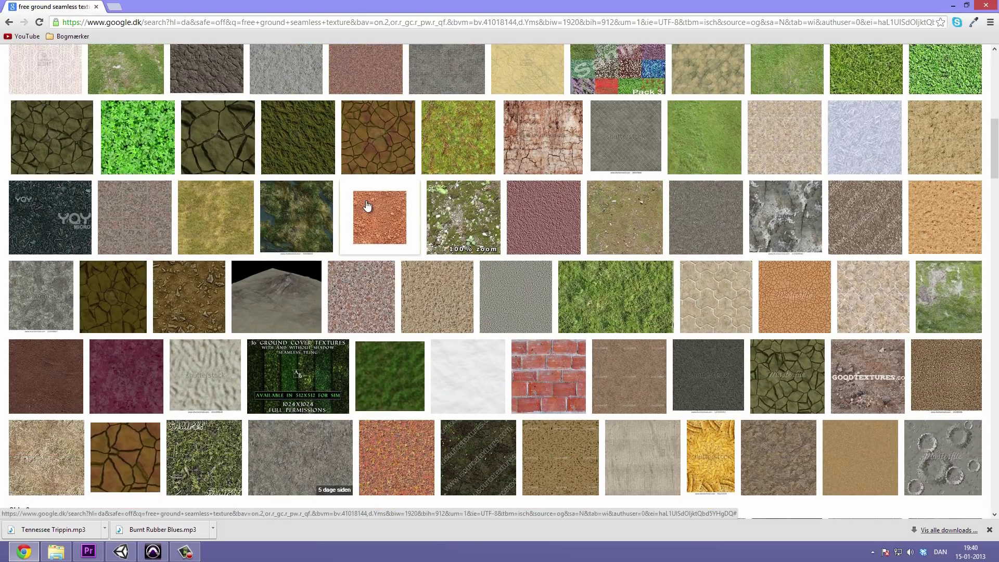
pyautogui.moveTo(367, 206)
pyautogui.scroll(1, 540, 310)
pyautogui.scroll(-2, 151, 241)
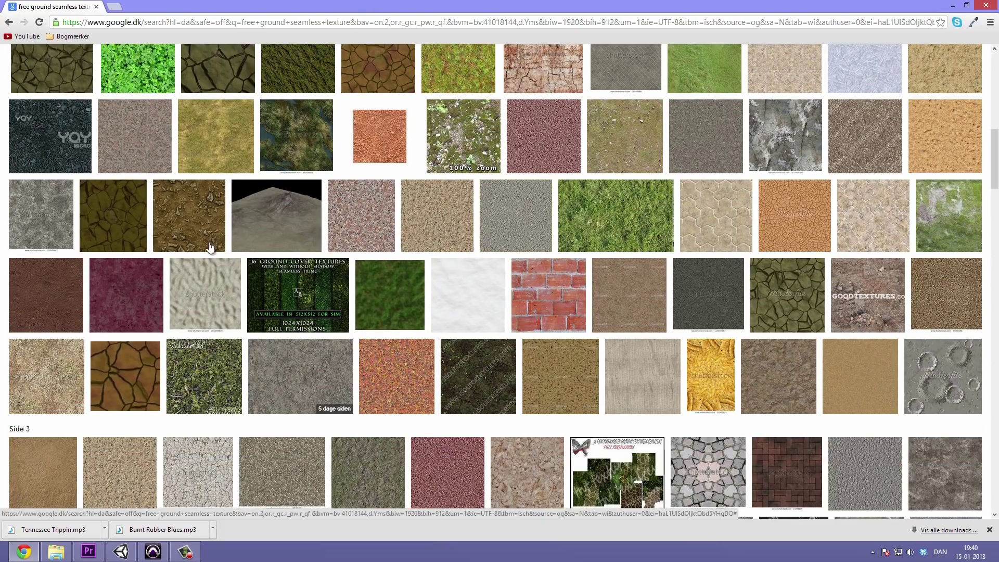
pyautogui.scroll(-3, 193, 253)
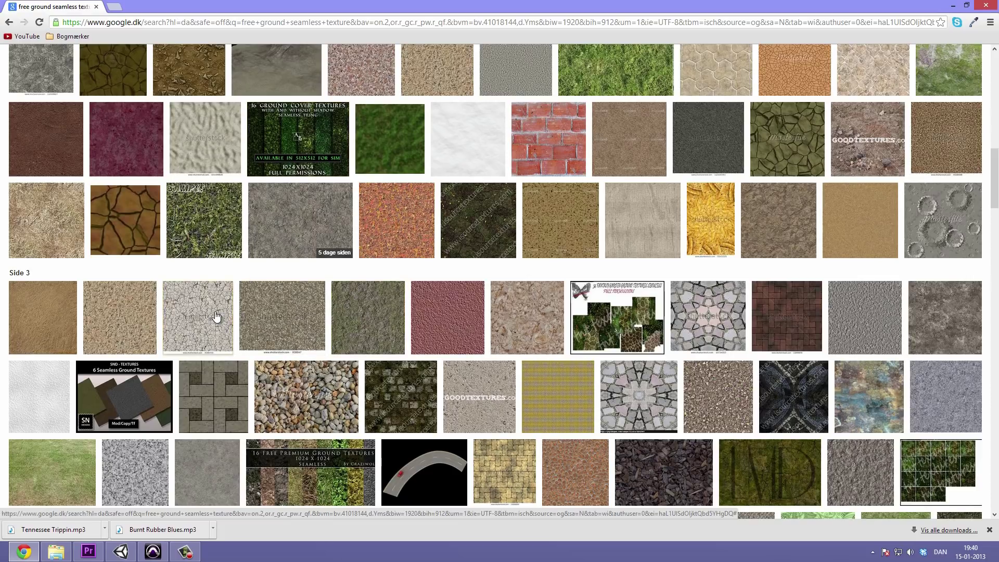
pyautogui.moveTo(217, 315)
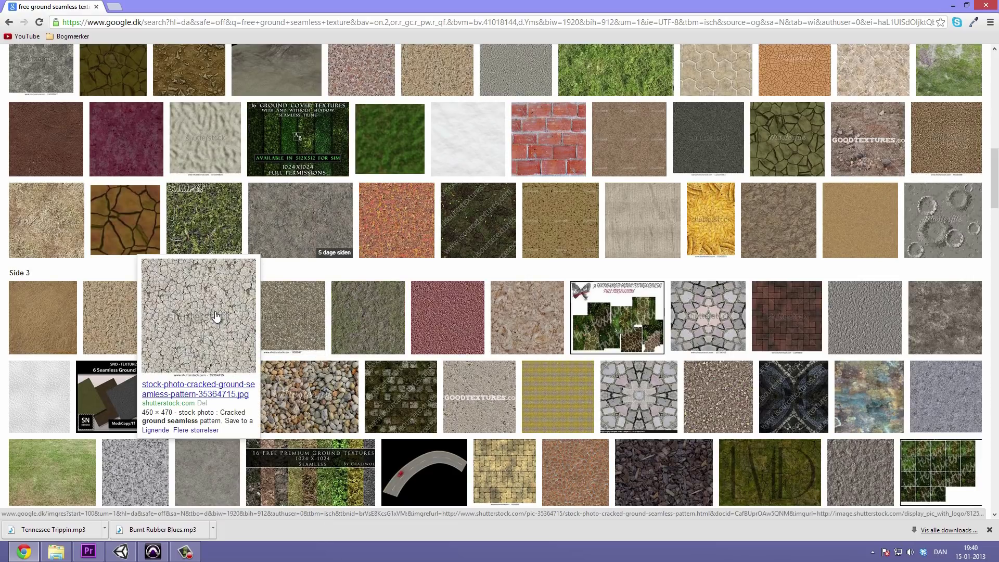
pyautogui.scroll(-3, 217, 316)
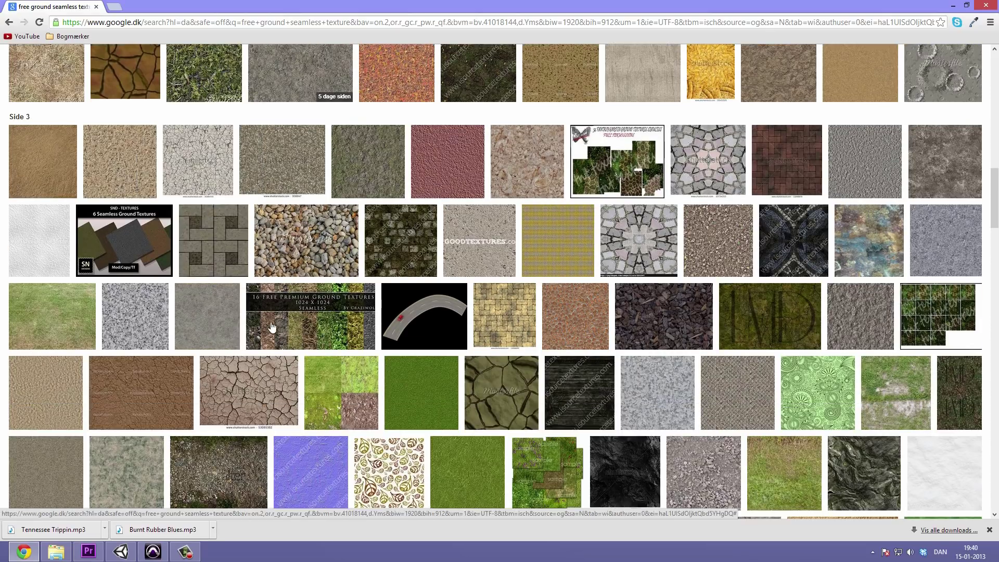
pyautogui.scroll(-1, 449, 389)
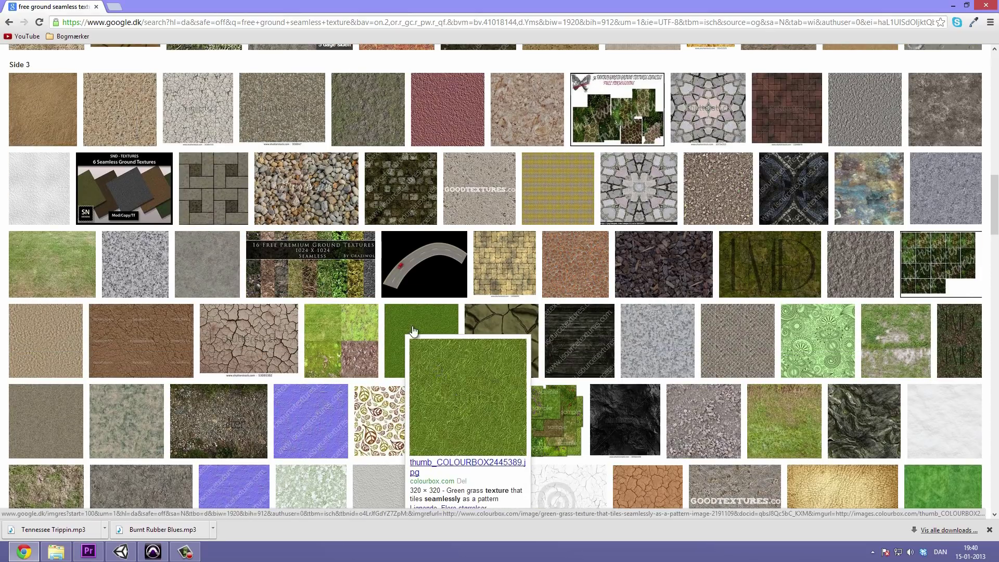
pyautogui.moveTo(413, 331)
# Open a grass texture's full image, then return to the results grid
pyautogui.click(436, 313)
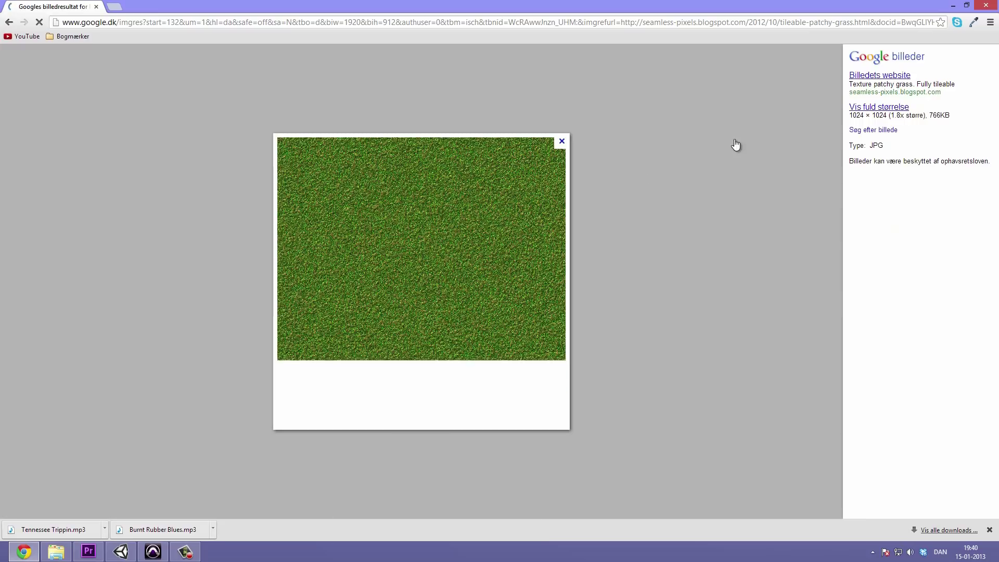
pyautogui.hotkey('alt', 'Left')
pyautogui.scroll(-5, 582, 359)
pyautogui.scroll(5, 568, 358)
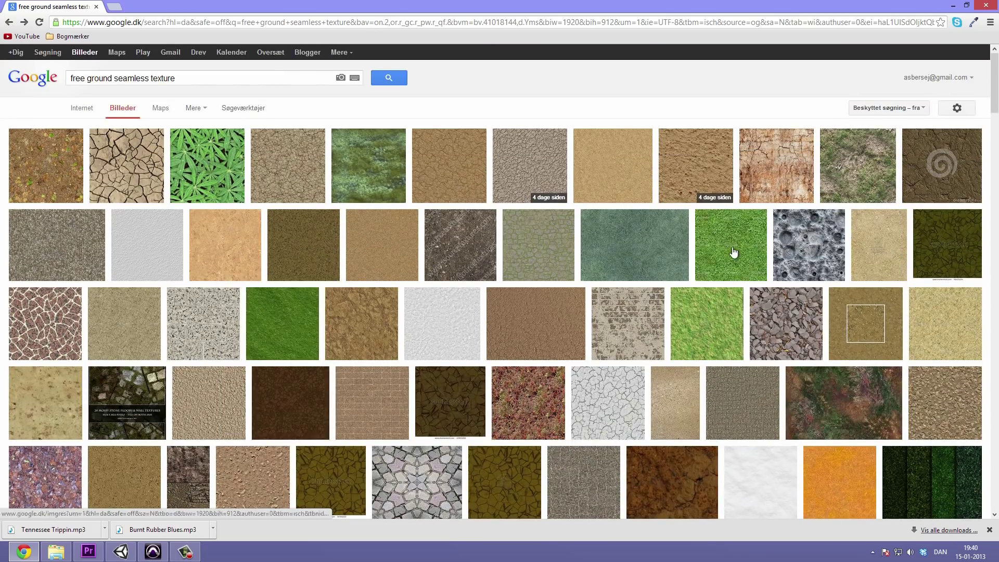
pyautogui.moveTo(734, 252)
pyautogui.scroll(-10, 733, 253)
pyautogui.scroll(1, 807, 172)
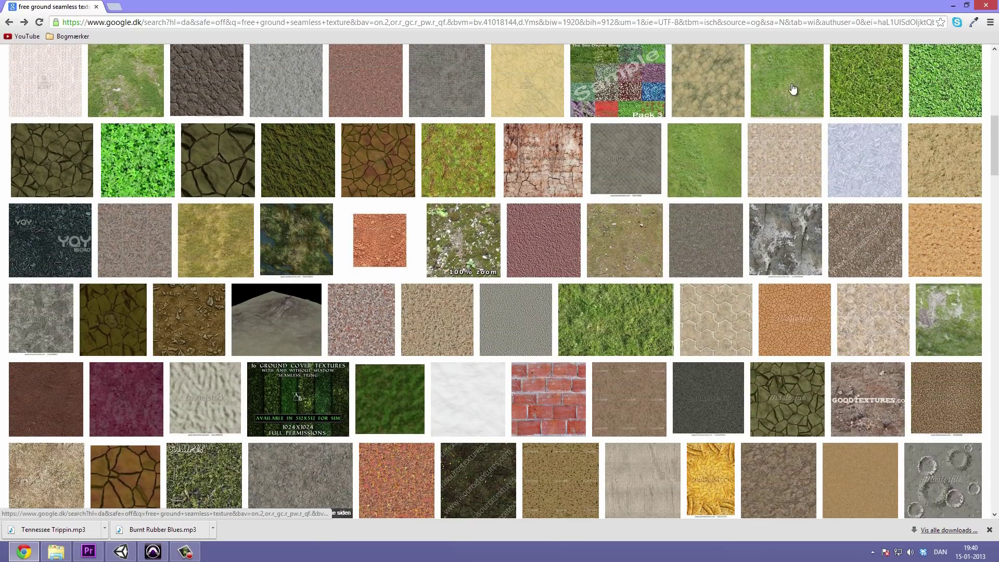
# Save the chosen grass image as GrassTexture01 via 'Gem billede som…'
pyautogui.click(789, 103)
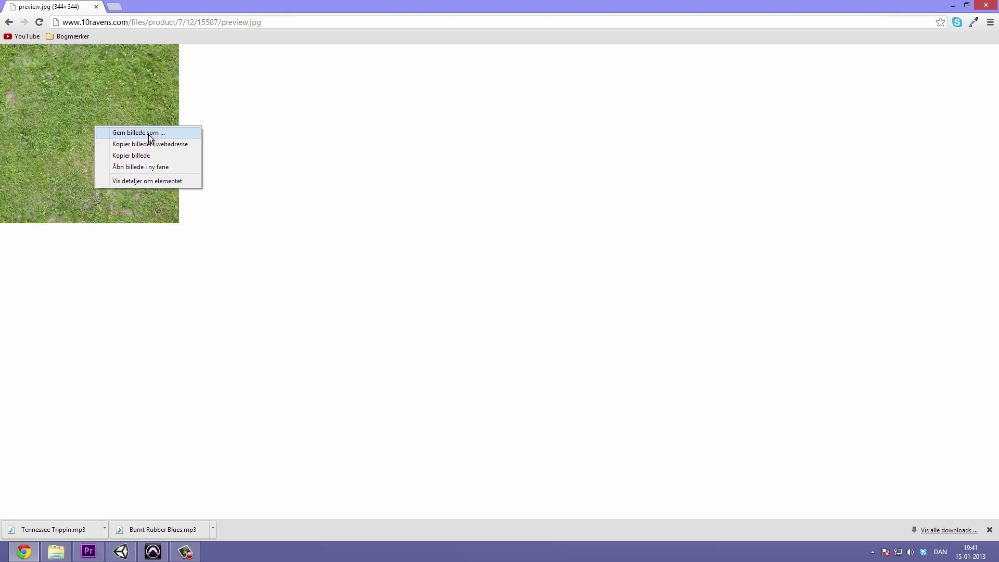
pyautogui.click(138, 133)
pyautogui.press('BackSpace')
pyautogui.write('Gras')
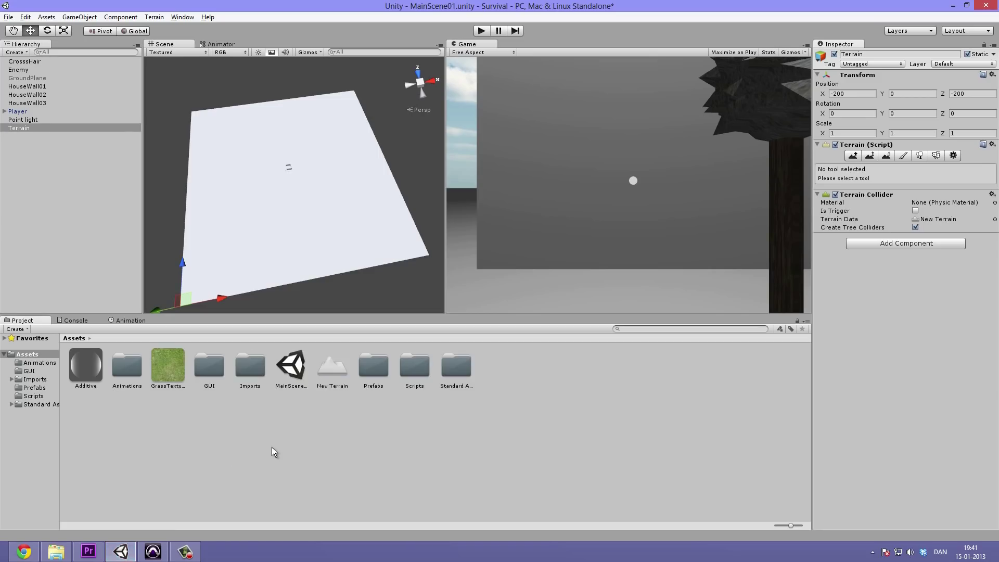
# Add GrassTexture01 as the terrain's first paint texture at 10×10 tile size
pyautogui.click(207, 424)
pyautogui.click(172, 371)
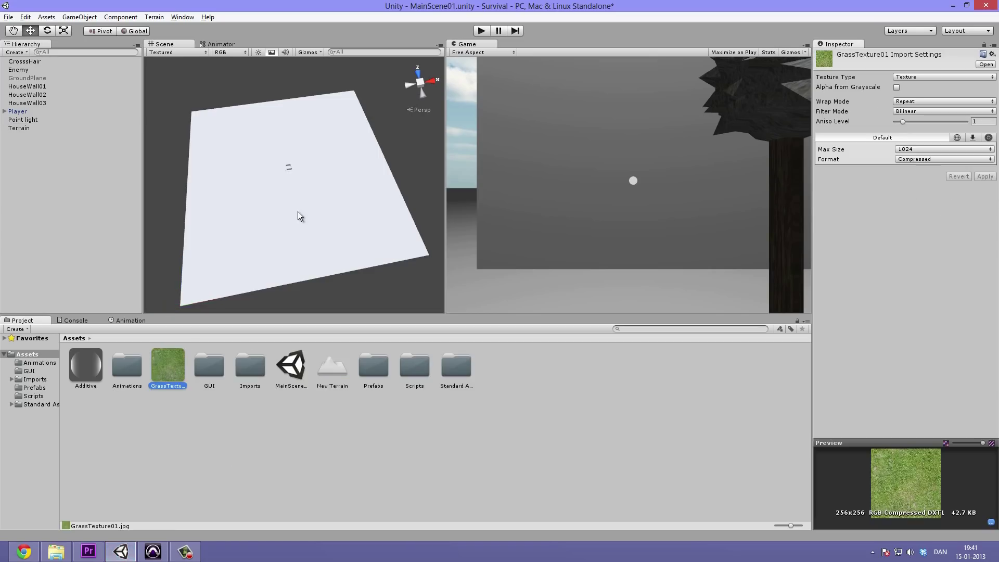
pyautogui.click(247, 219)
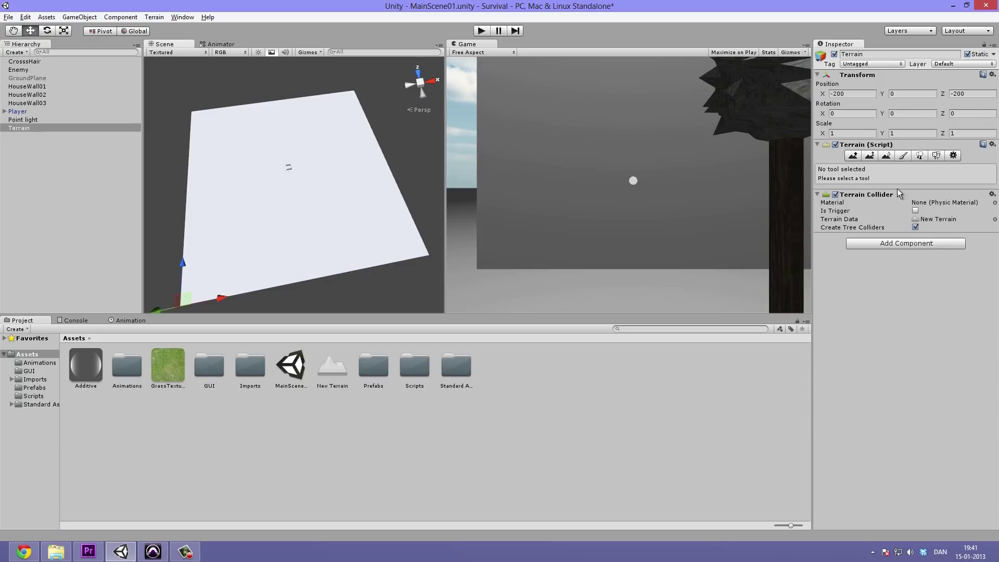
pyautogui.click(906, 155)
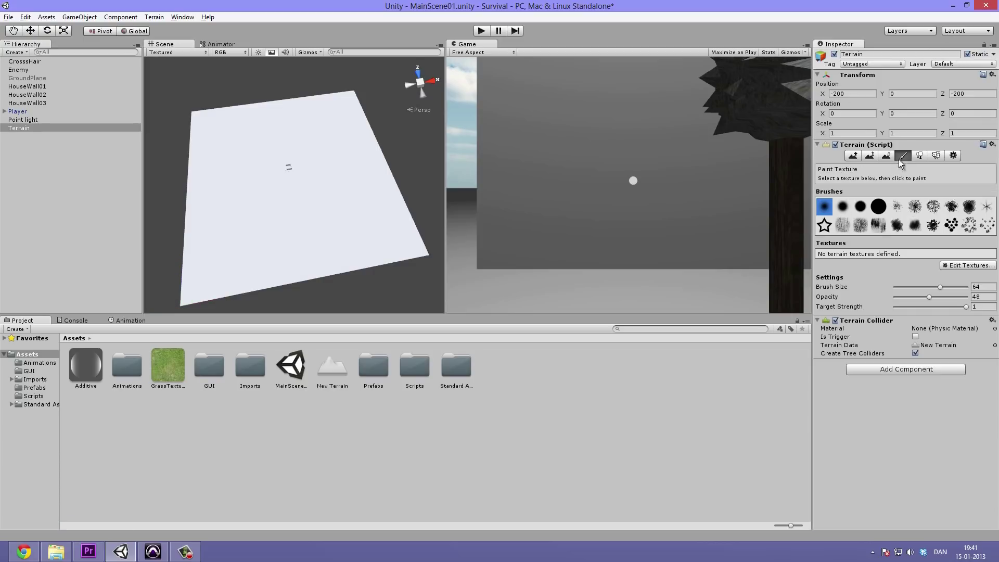
pyautogui.click(960, 264)
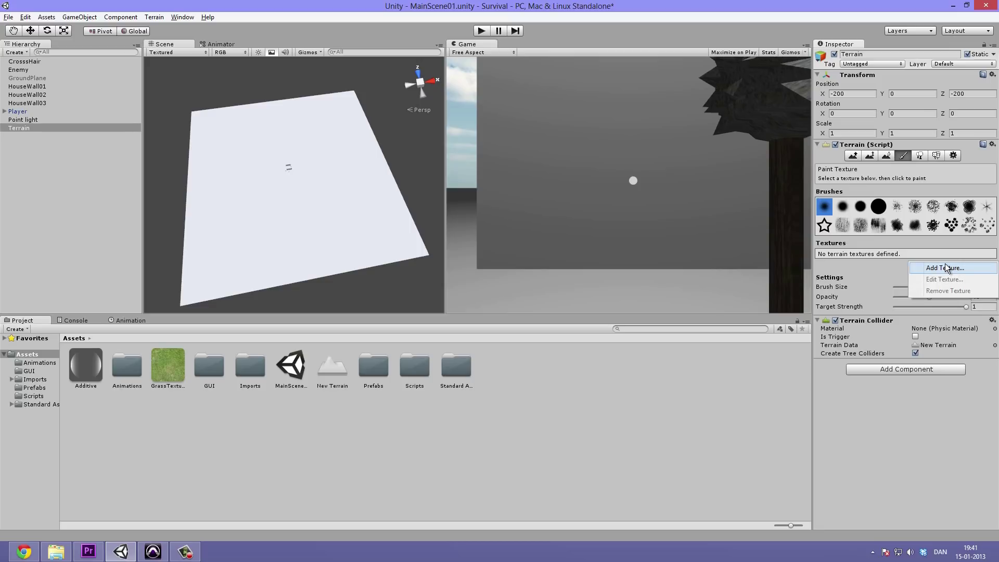
pyautogui.click(945, 268)
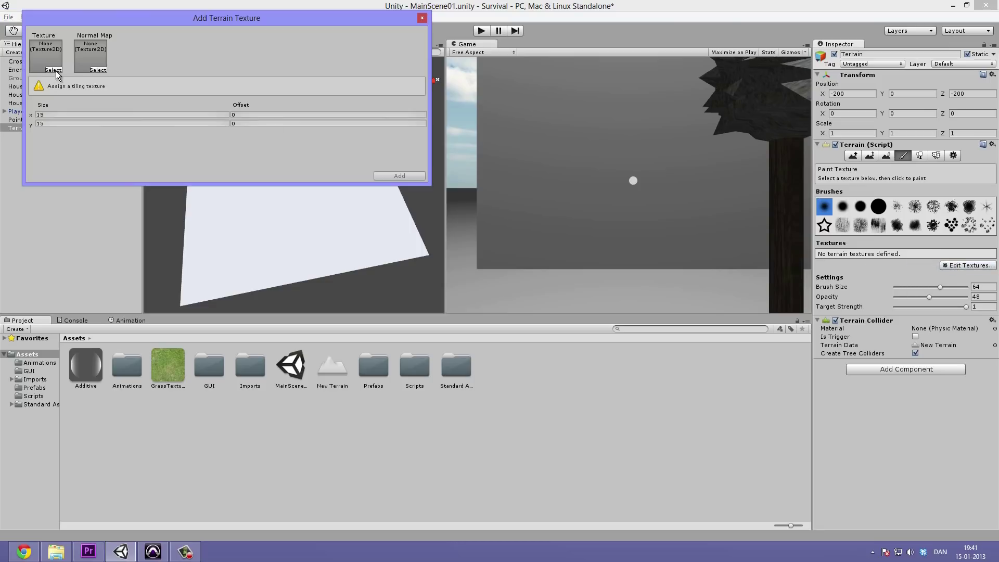
pyautogui.moveTo(175, 367); pyautogui.dragTo(48, 56)
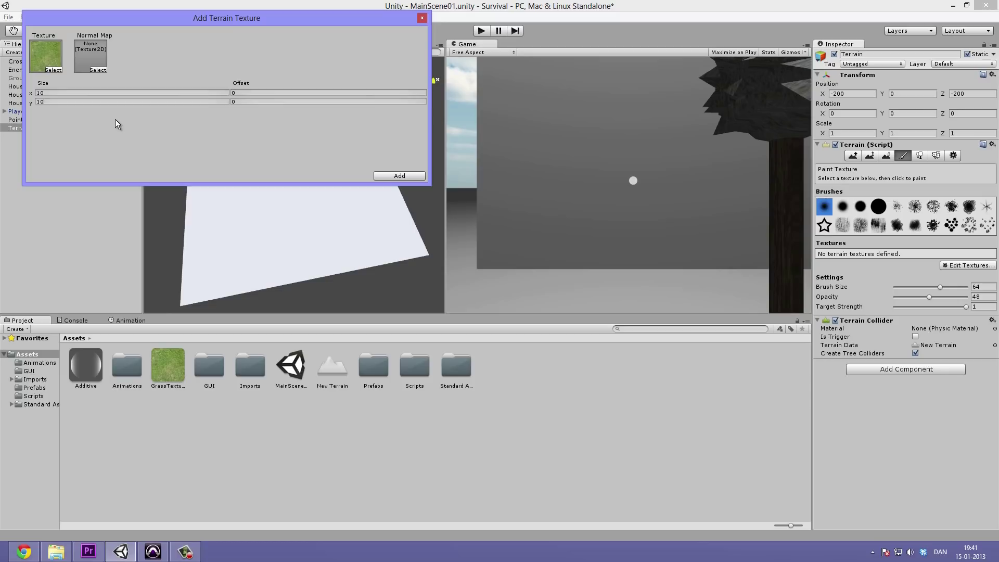
pyautogui.click(409, 175)
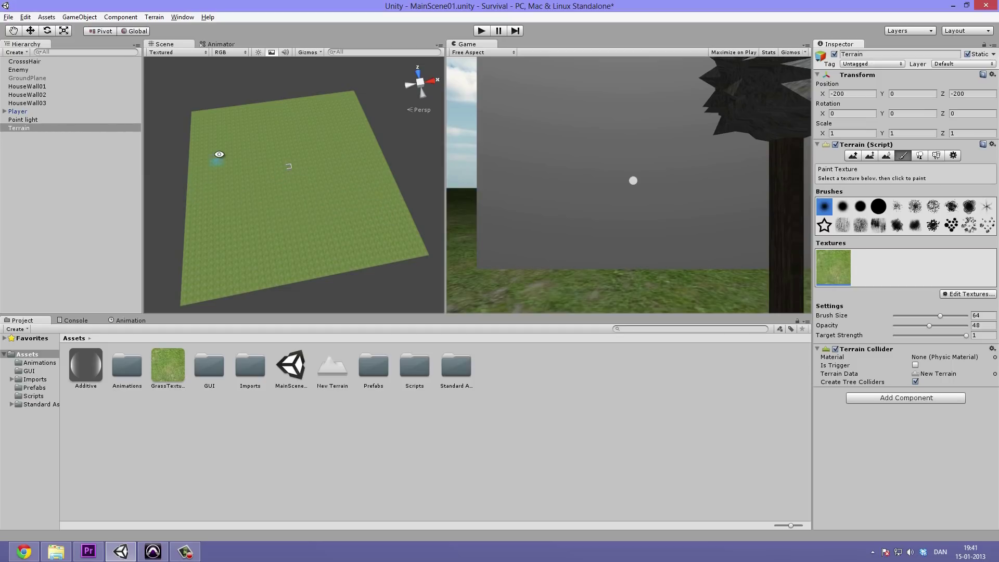
pyautogui.moveTo(221, 154)
pyautogui.keyDown('alt'); pyautogui.mouseDown()
pyautogui.moveTo(246, 219)
pyautogui.moveTo(221, 137)
pyautogui.mouseUp(); pyautogui.keyUp('alt')
pyautogui.scroll(2, 286, 178)
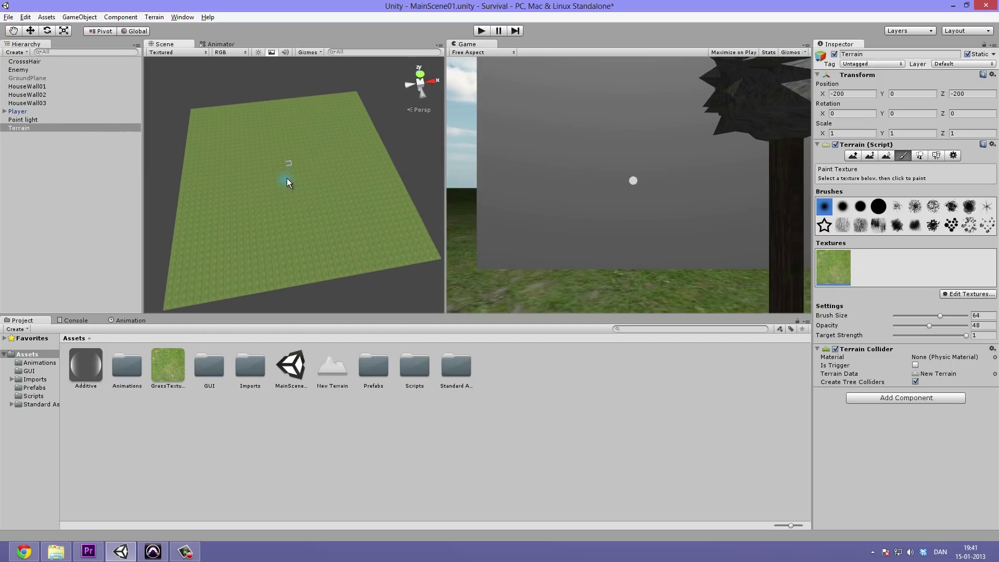
pyautogui.click(574, 241)
pyautogui.hotkey('shift', 'space')
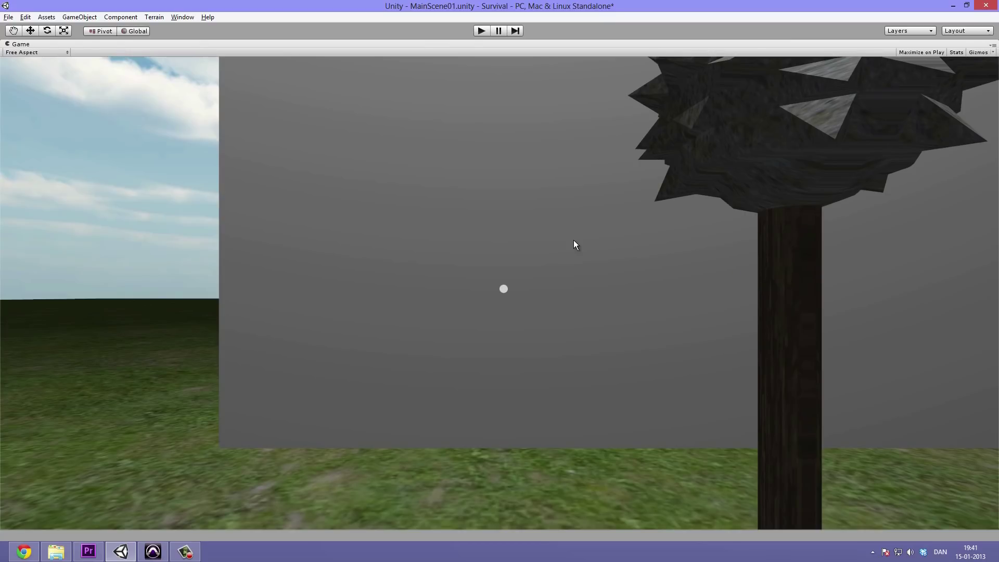
pyautogui.hotkey('ctrl', 'p')
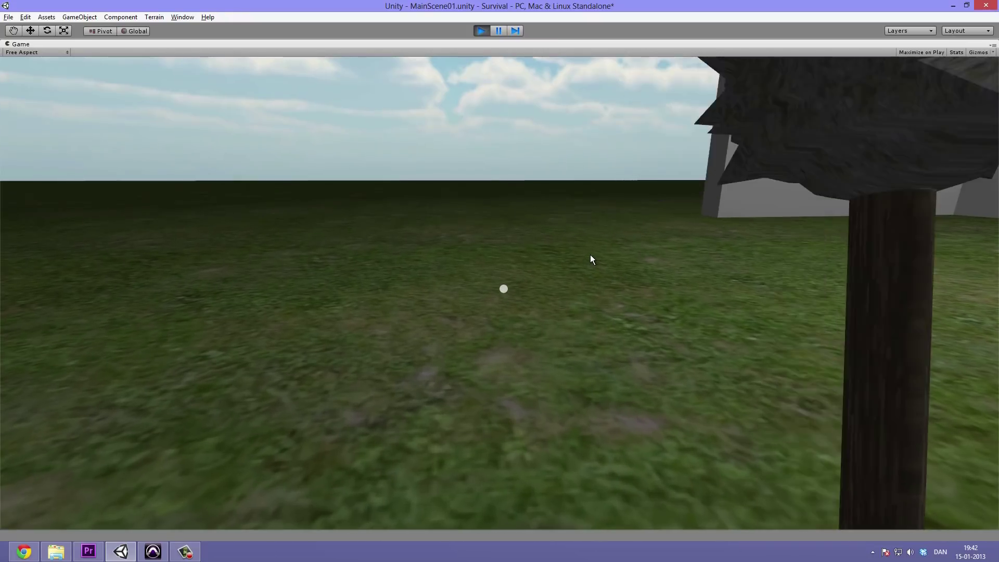
pyautogui.hotkey('ctrl', 'p')
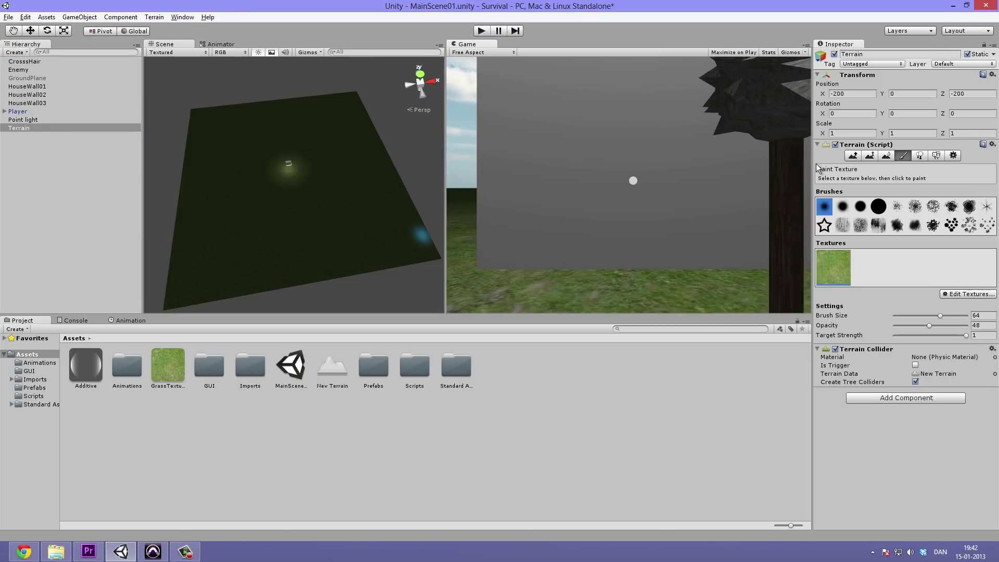
# Set the grass terrain texture's tile size to 5 by 5 and apply it
pyautogui.click(968, 294)
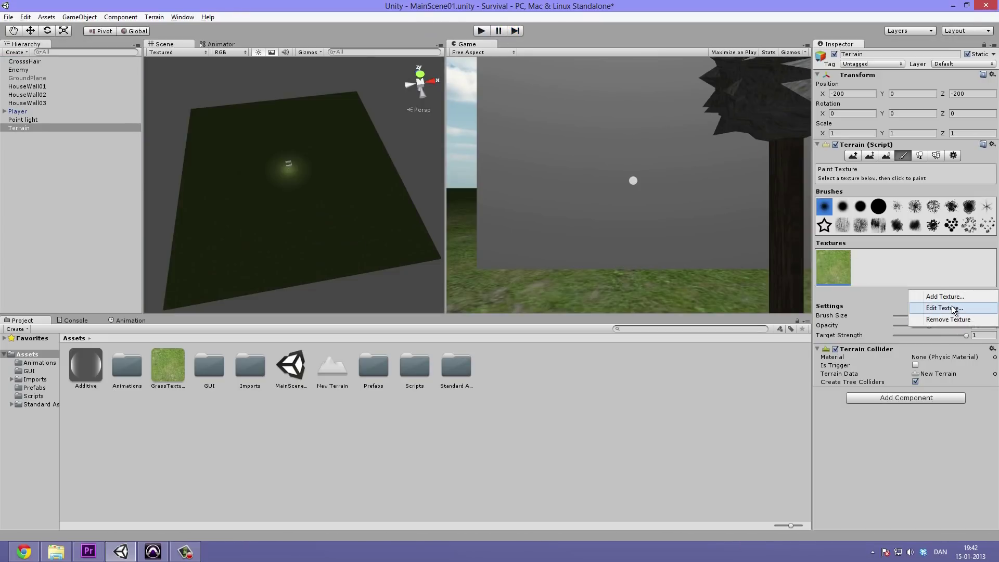
pyautogui.click(951, 305)
pyautogui.write('4')
pyautogui.press('BackSpace')
pyautogui.write('5')
pyautogui.moveTo(104, 102); pyautogui.dragTo(2, 79)
pyautogui.write('5')
pyautogui.click(399, 176)
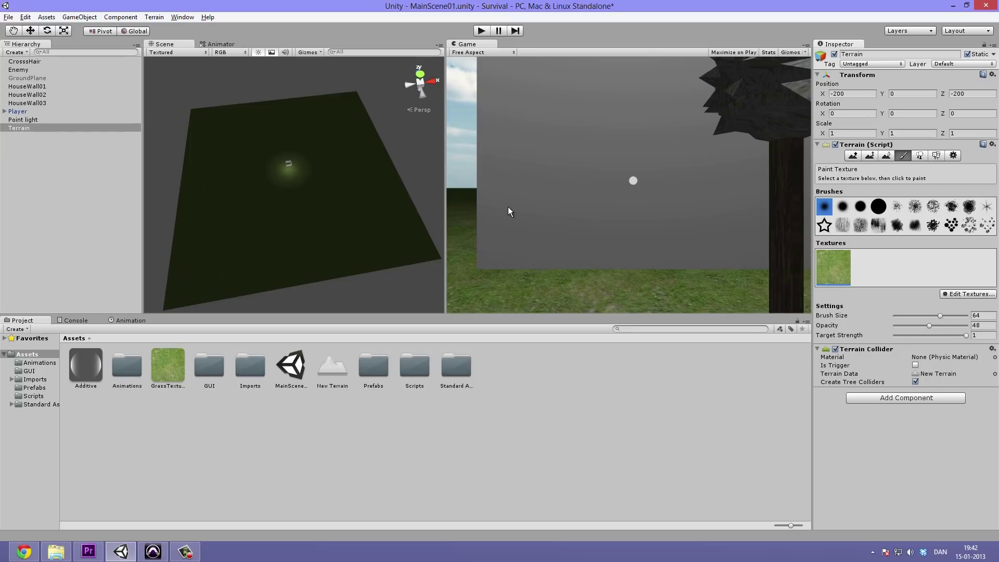
pyautogui.keyDown('alt'); pyautogui.moveTo(302, 161); pyautogui.dragTo(336, 203); pyautogui.keyUp('alt')
pyautogui.scroll(10, 302, 189)
pyautogui.scroll(8, 301, 187)
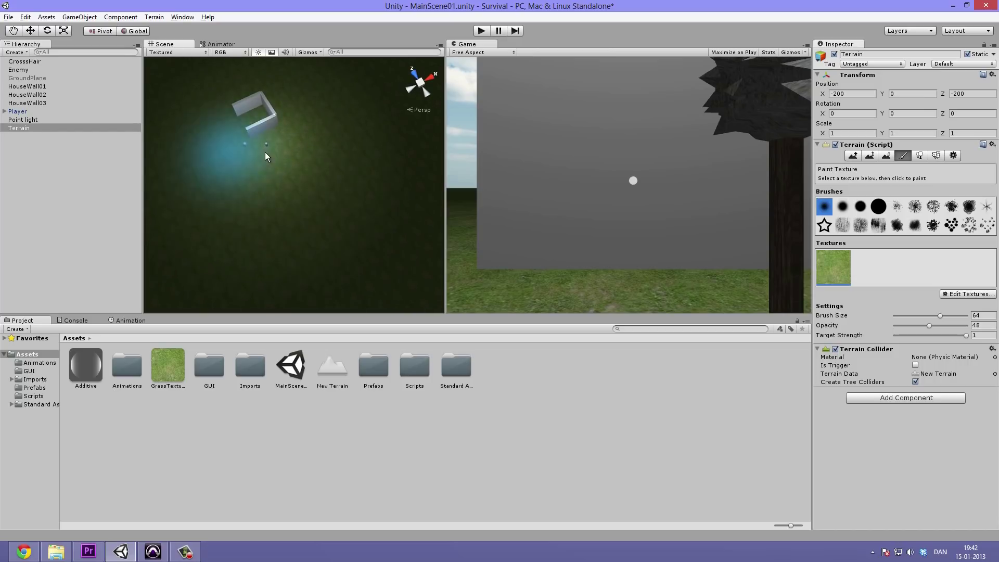
pyautogui.hotkey('shift', 'space')
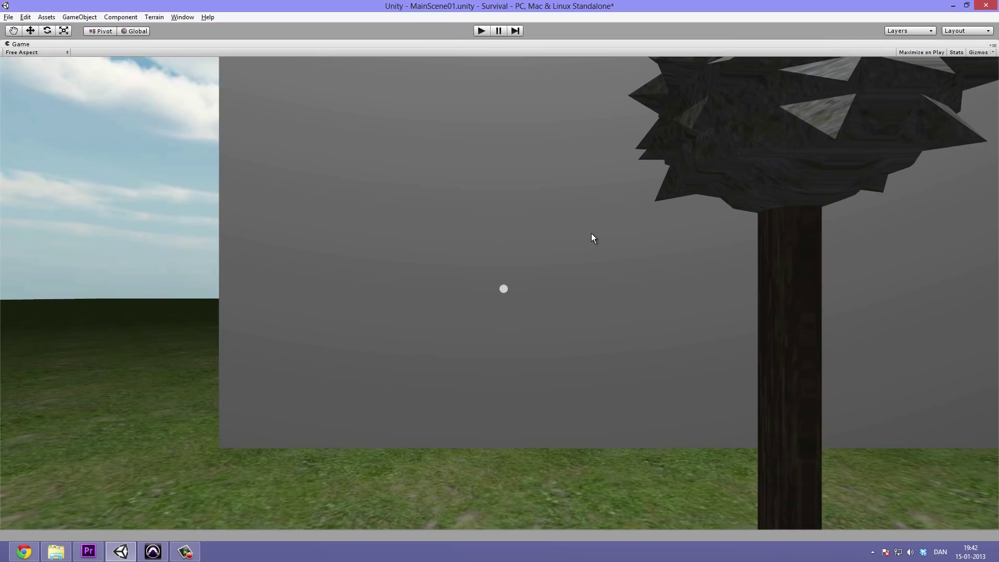
pyautogui.hotkey('ctrl', 'p')
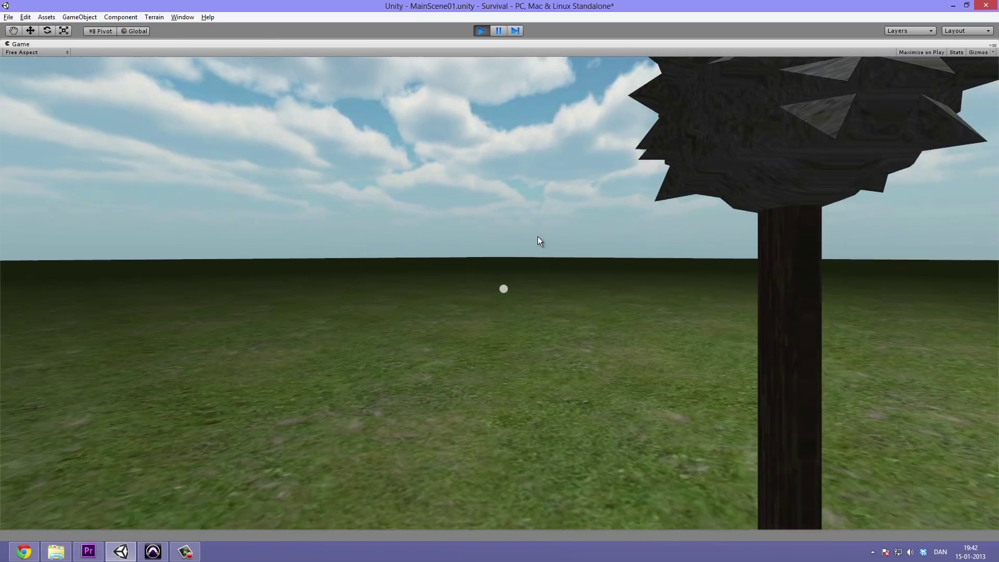
pyautogui.press('s')
pyautogui.press('w')
pyautogui.press('w')
pyautogui.click(557, 238)
pyautogui.hotkey('ctrl', 'p')
pyautogui.scroll(-5, 380, 146)
pyautogui.keyDown('alt'); pyautogui.moveTo(404, 142); pyautogui.dragTo(329, 191); pyautogui.keyUp('alt')
pyautogui.scroll(5, 294, 130)
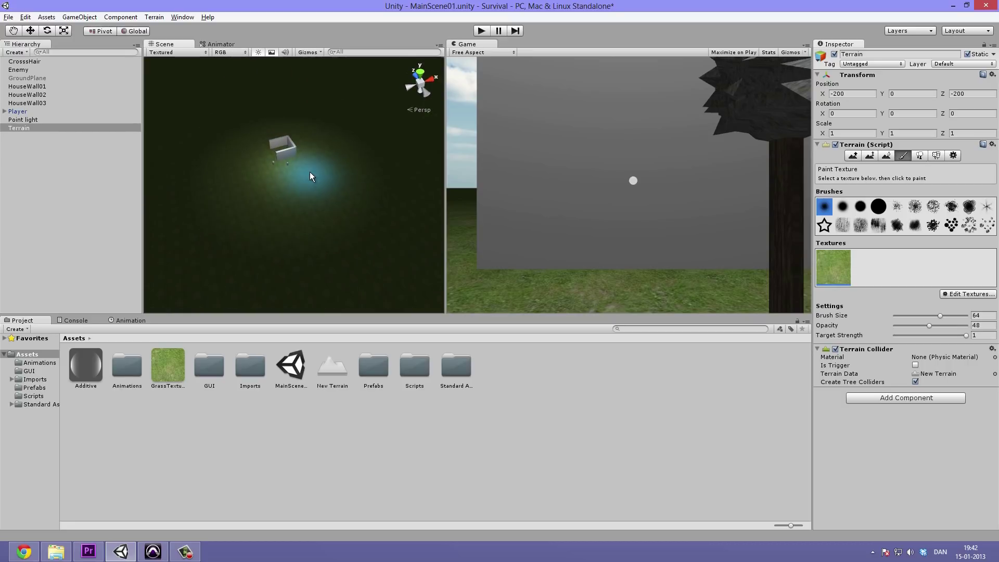
# Clear the selection and create a new directional light
pyautogui.click(63, 196)
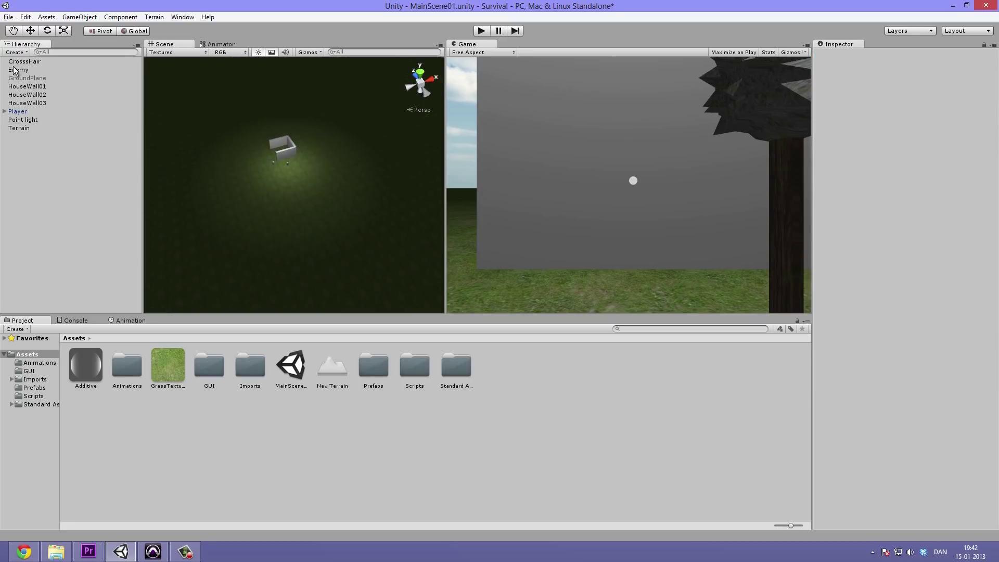
pyautogui.click(79, 17)
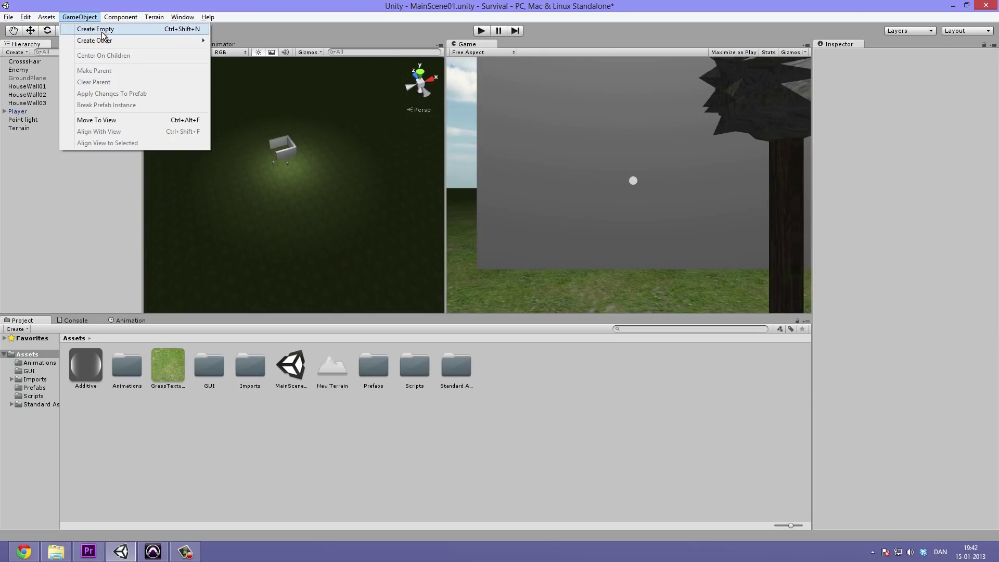
pyautogui.moveTo(119, 41)
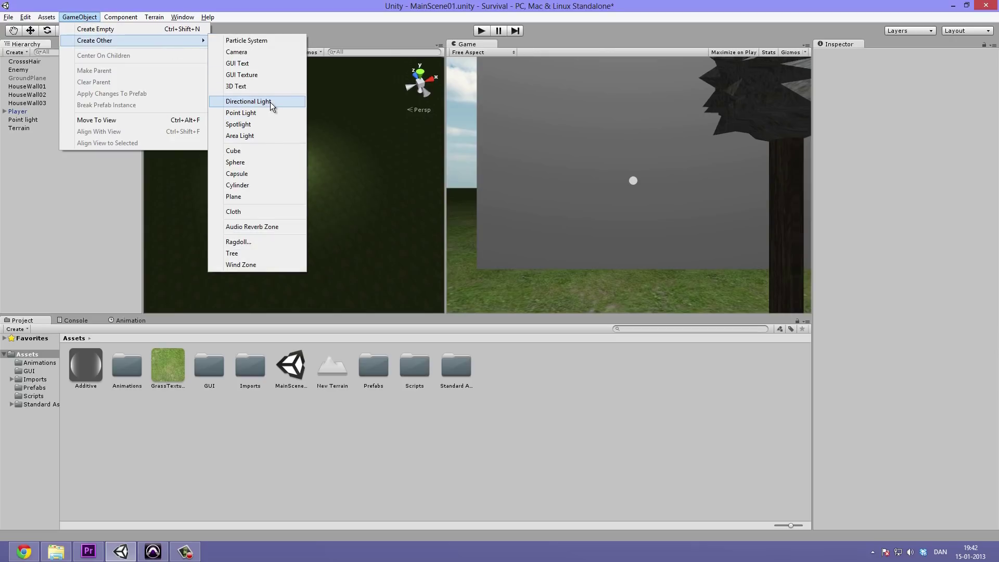
pyautogui.click(271, 102)
# Lower the directional light's intensity to 0.3
pyautogui.scroll(3, 280, 128)
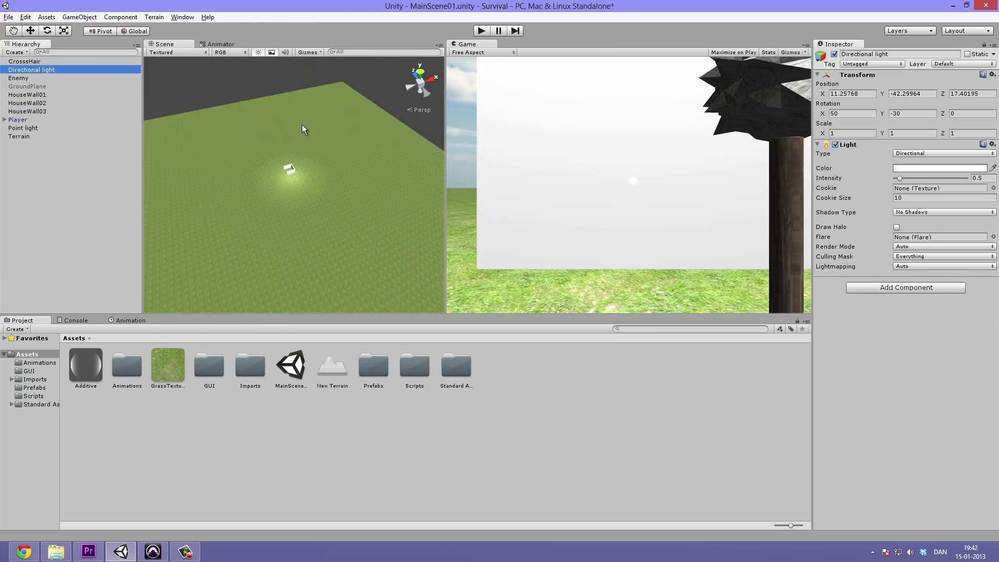
pyautogui.scroll(-3, 315, 125)
pyautogui.scroll(2, 320, 146)
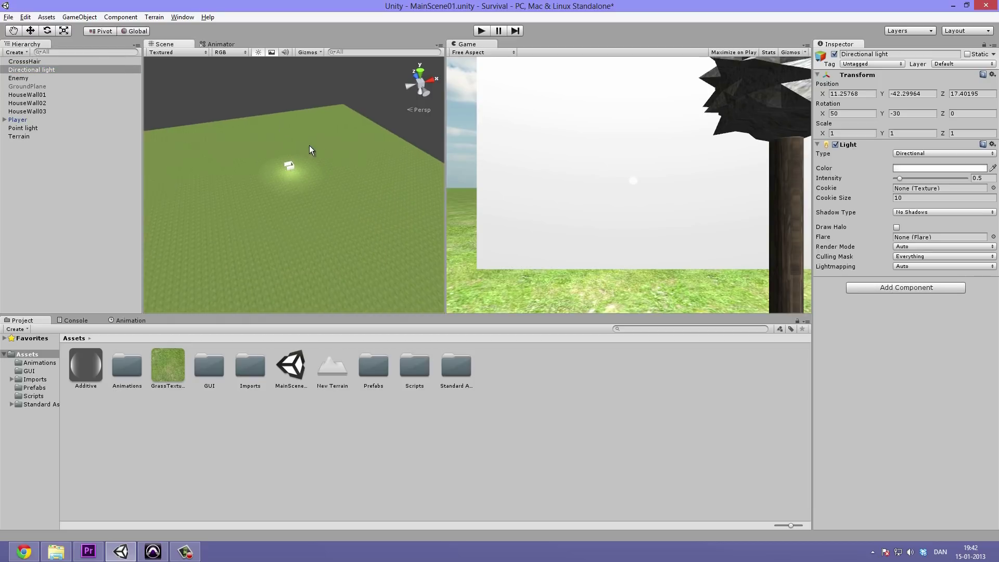
pyautogui.scroll(2, 319, 145)
pyautogui.click(980, 178)
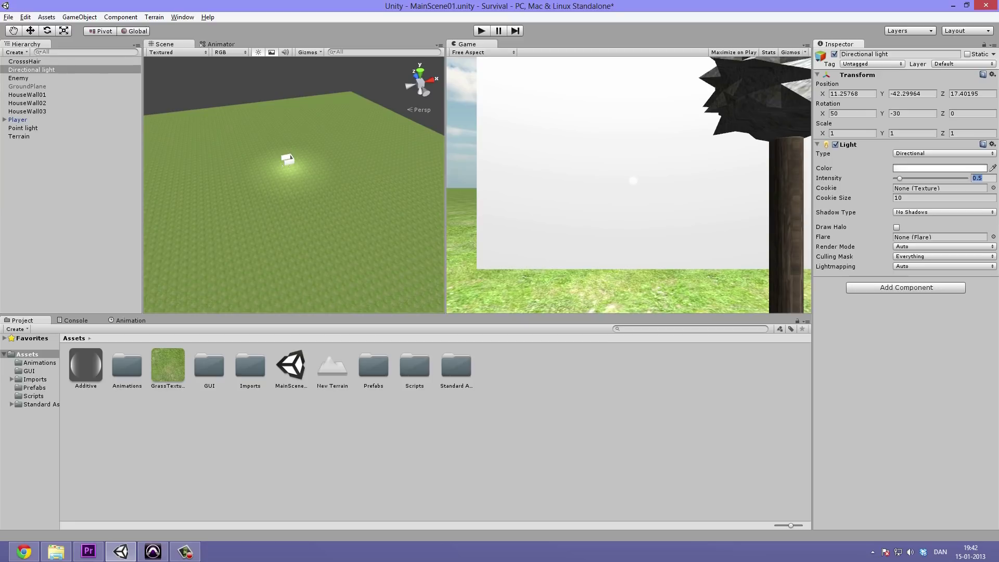
pyautogui.write('0.3')
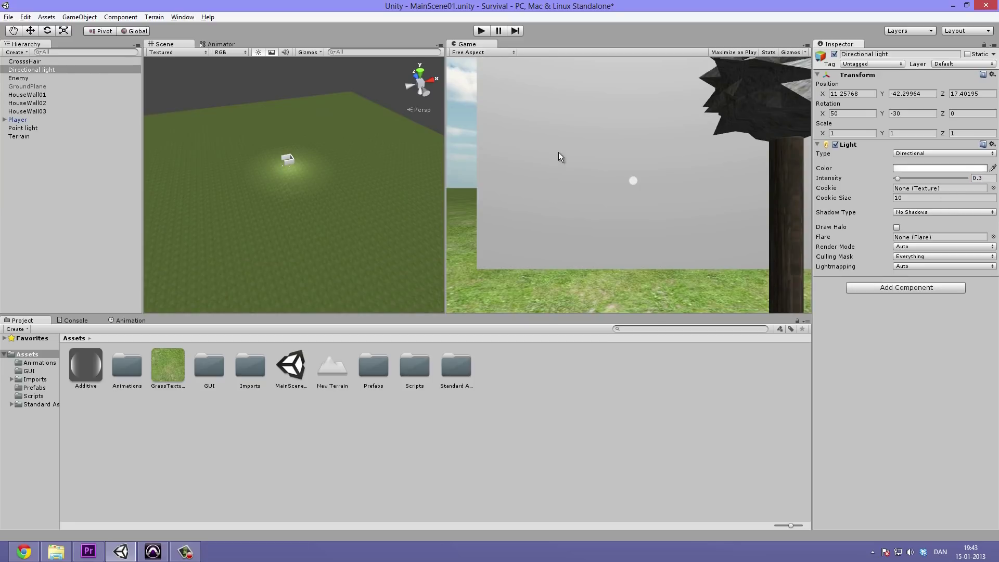
pyautogui.write('f')
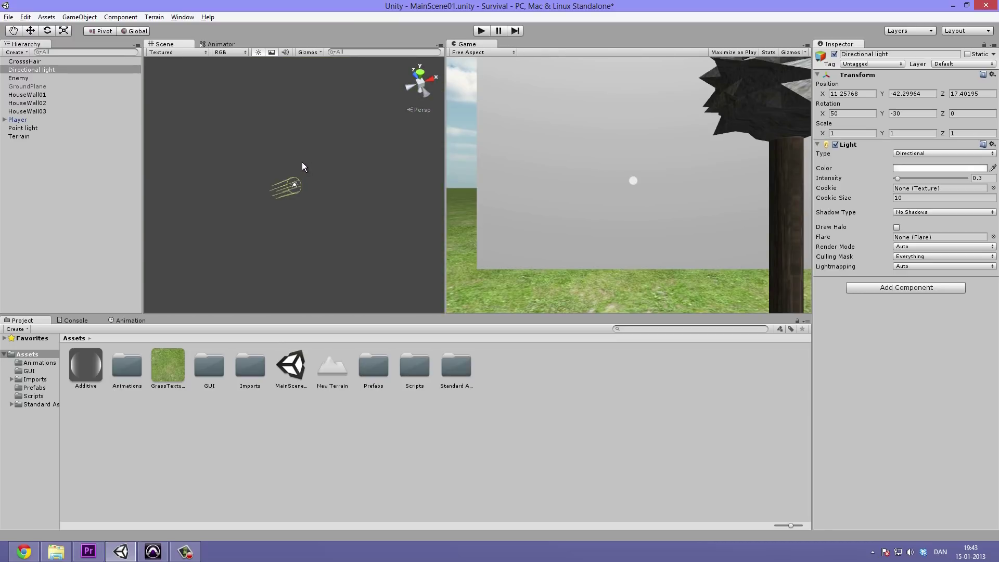
pyautogui.scroll(-10, 311, 157)
# Raise the directional light with the Move tool, through Y 13.25 up to Y 19.63
pyautogui.press('w')
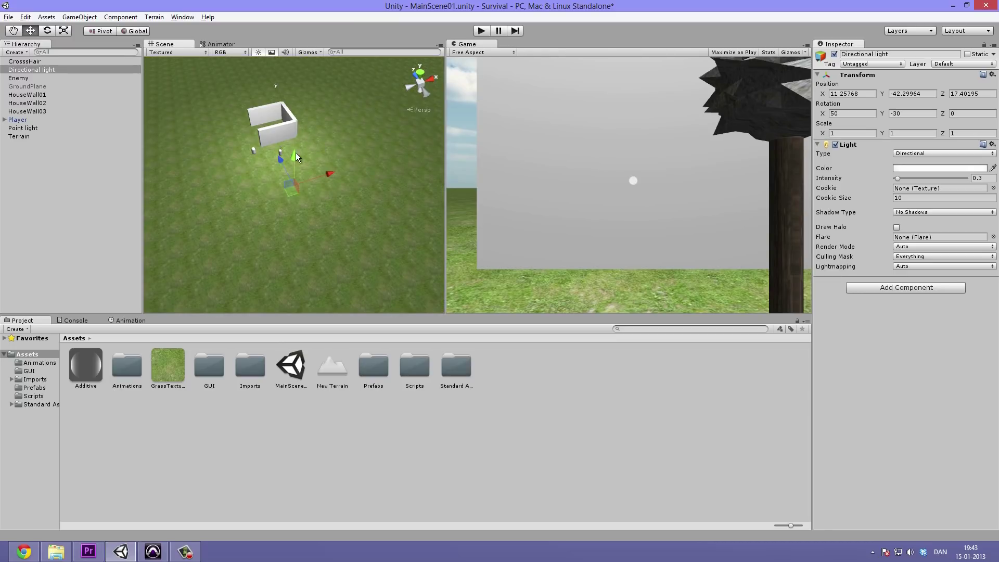
pyautogui.moveTo(295, 158); pyautogui.dragTo(294, 74)
pyautogui.keyDown('alt'); pyautogui.moveTo(291, 136); pyautogui.dragTo(289, 157); pyautogui.keyUp('alt')
pyautogui.moveTo(297, 72); pyautogui.dragTo(305, 61)
pyautogui.press('f')
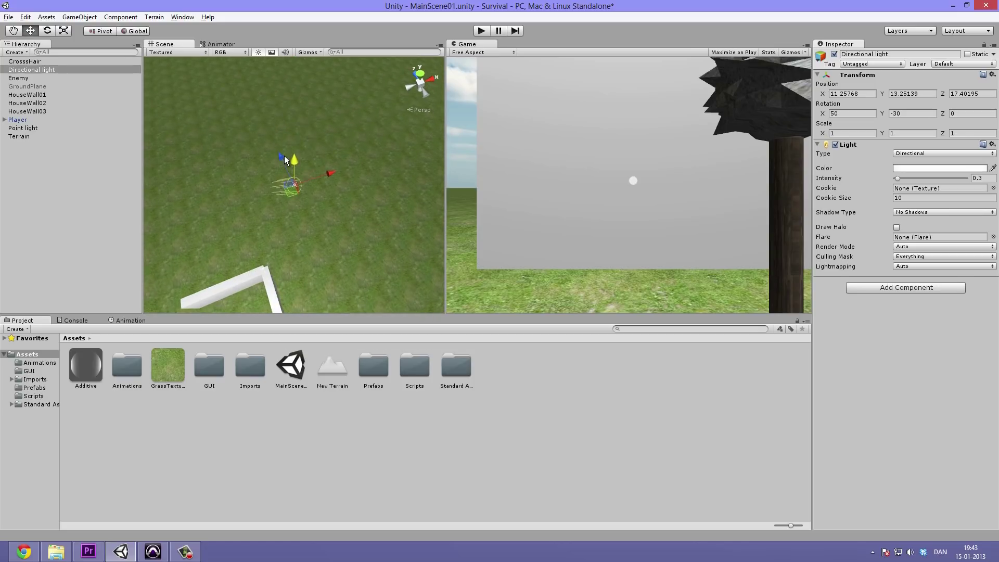
pyautogui.moveTo(295, 152); pyautogui.dragTo(295, 111)
# Adjust the light's rotation, undoing one change, and orbit to see the walls and horizon
pyautogui.keyDown('alt'); pyautogui.moveTo(295, 170); pyautogui.dragTo(383, 123); pyautogui.keyUp('alt')
pyautogui.keyDown('alt'); pyautogui.moveTo(383, 196); pyautogui.dragTo(639, 99); pyautogui.keyUp('alt')
pyautogui.press('e')
pyautogui.hotkey('ctrl', 'z')
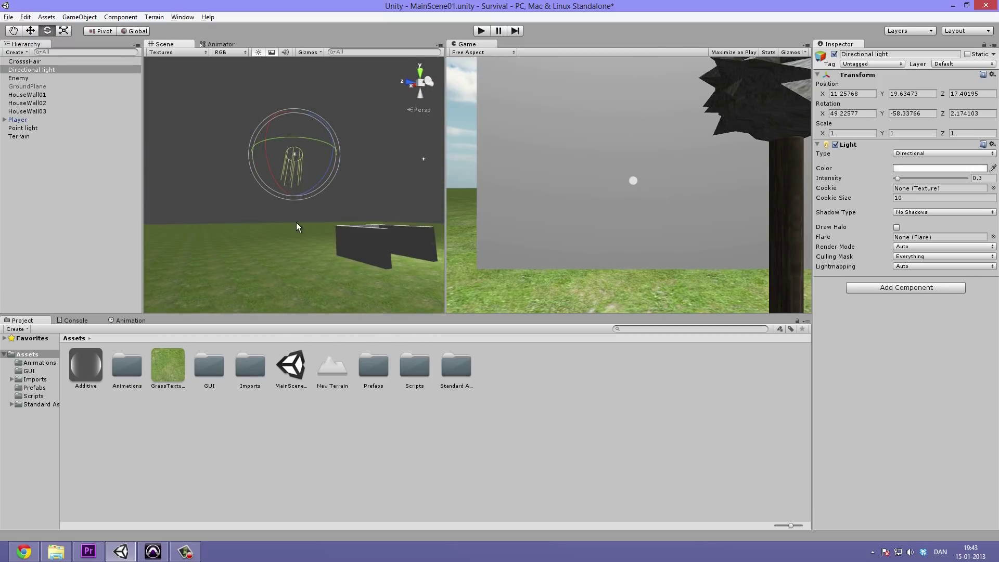
pyautogui.keyDown('alt'); pyautogui.moveTo(288, 241); pyautogui.dragTo(998, 291); pyautogui.keyUp('alt')
pyautogui.hotkey('shift', 'space')
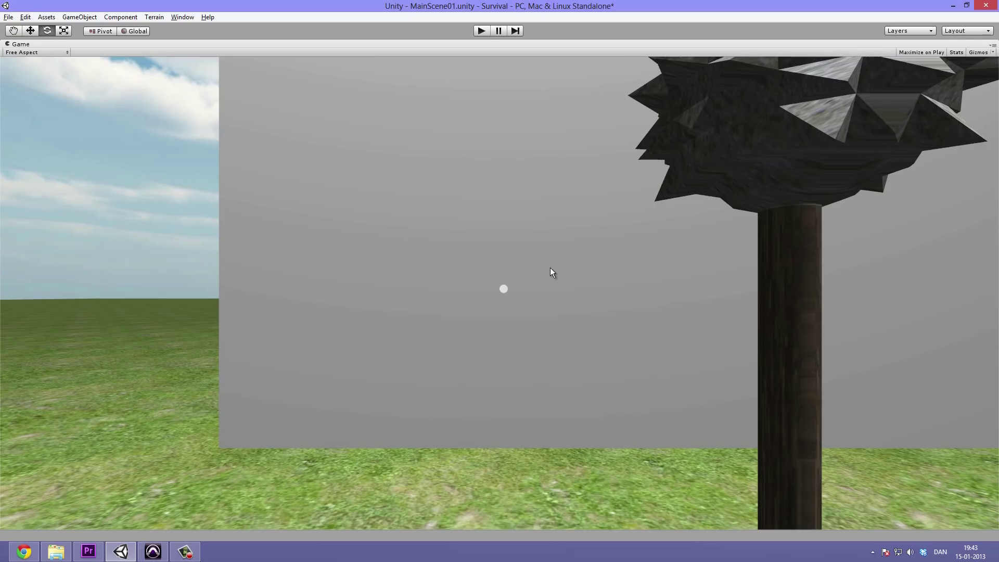
pyautogui.hotkey('ctrl', 'p')
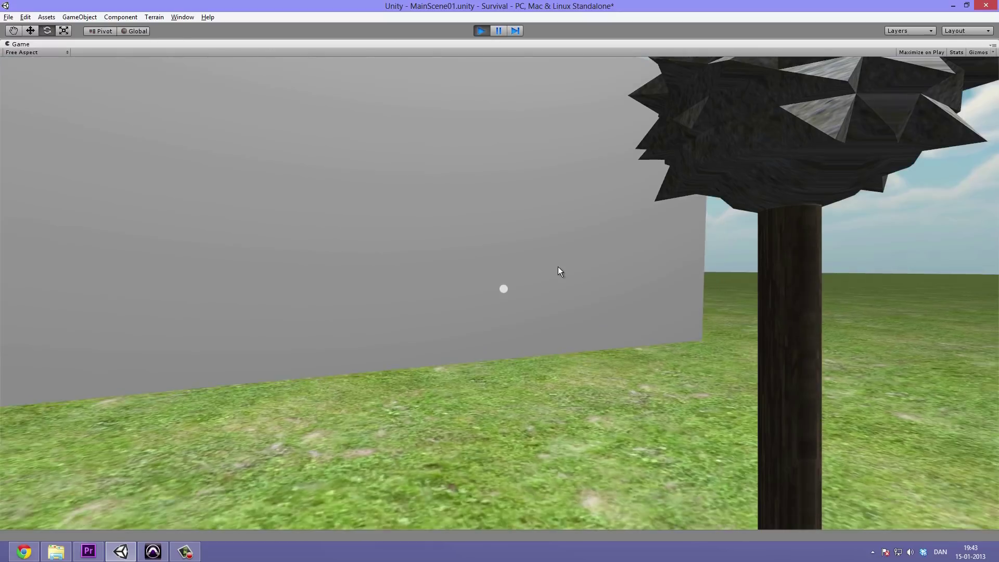
pyautogui.press('s')
pyautogui.press('a')
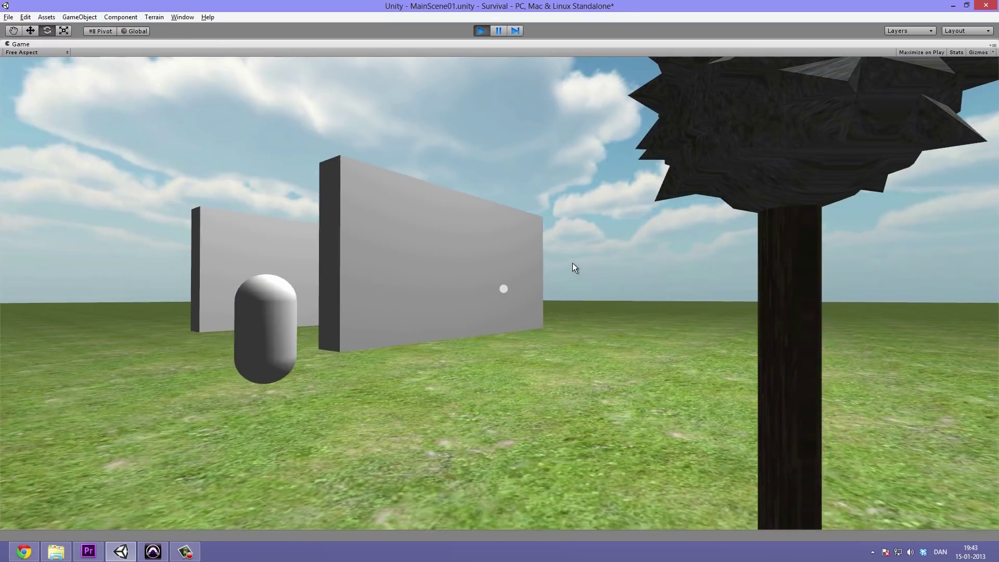
pyautogui.press('s')
pyautogui.press('space')
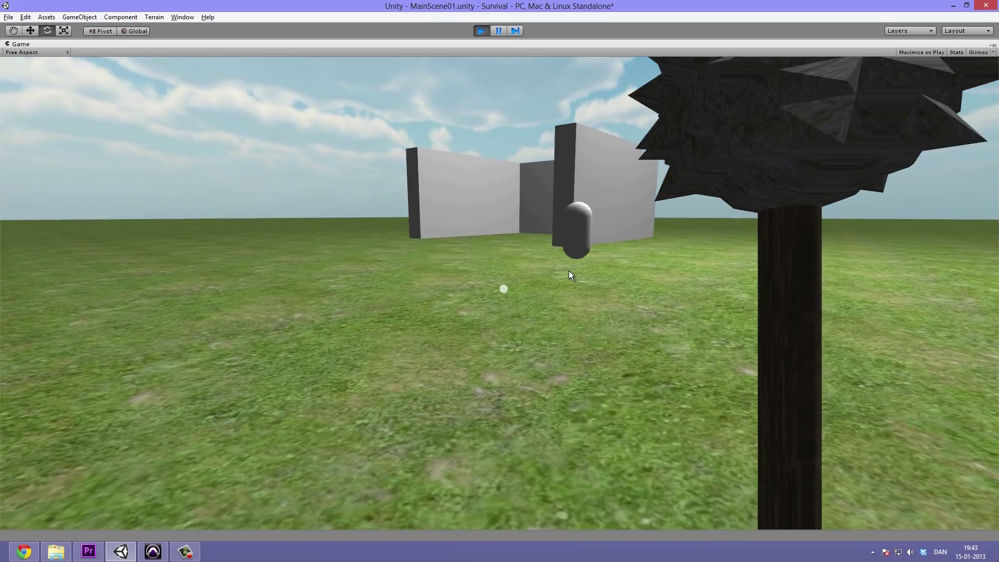
pyautogui.press('w')
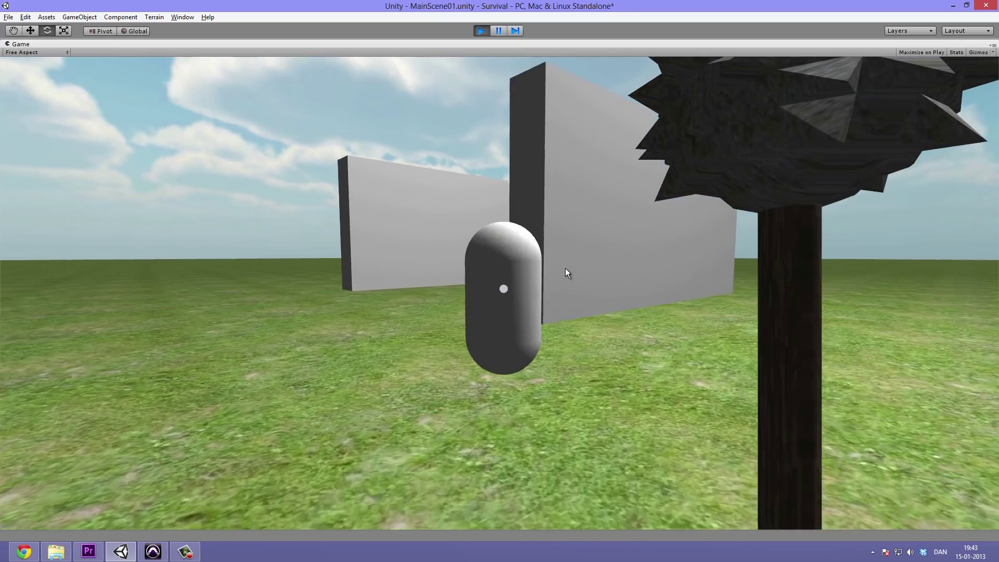
pyautogui.press('w')
pyautogui.click(566, 267)
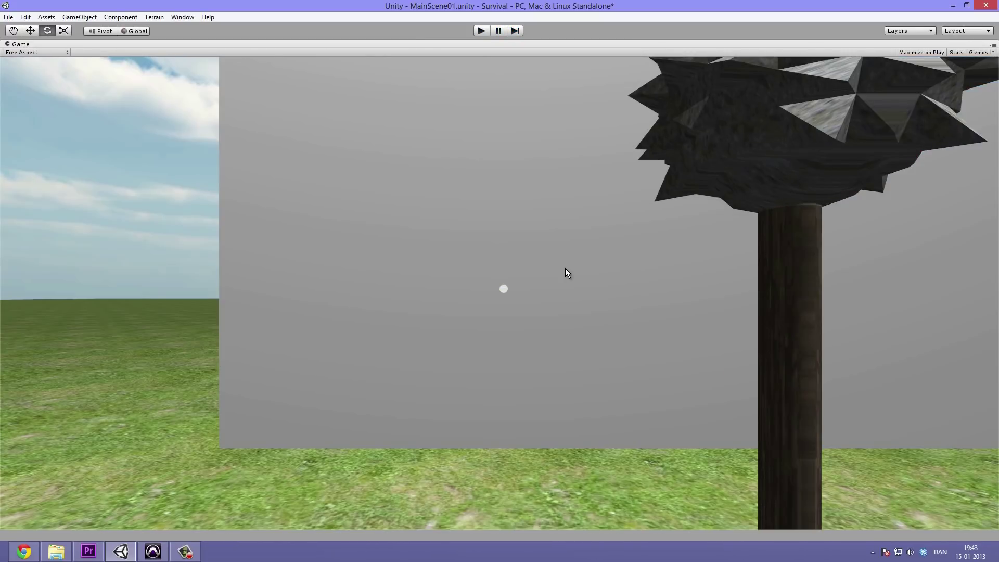
pyautogui.hotkey('ctrl', 'p')
pyautogui.scroll(-8, 283, 203)
# Select the Terrain and test a Raise/Lower bump, then undo it
pyautogui.click(259, 53)
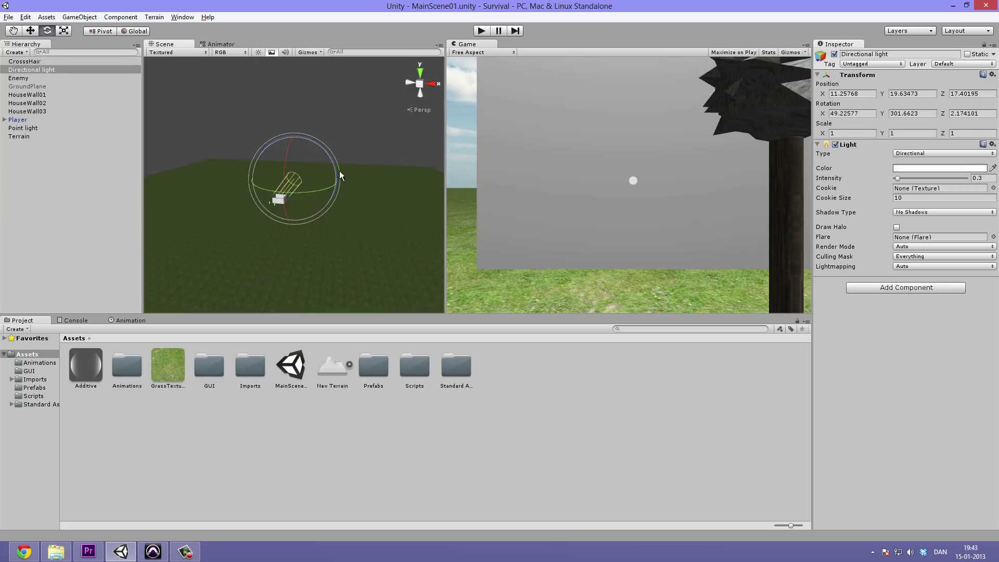
pyautogui.scroll(-6, 354, 169)
pyautogui.click(350, 174)
pyautogui.keyDown('alt'); pyautogui.moveTo(339, 157); pyautogui.dragTo(280, 256); pyautogui.keyUp('alt')
pyautogui.keyDown('alt'); pyautogui.moveTo(305, 208); pyautogui.dragTo(270, 210); pyautogui.keyUp('alt')
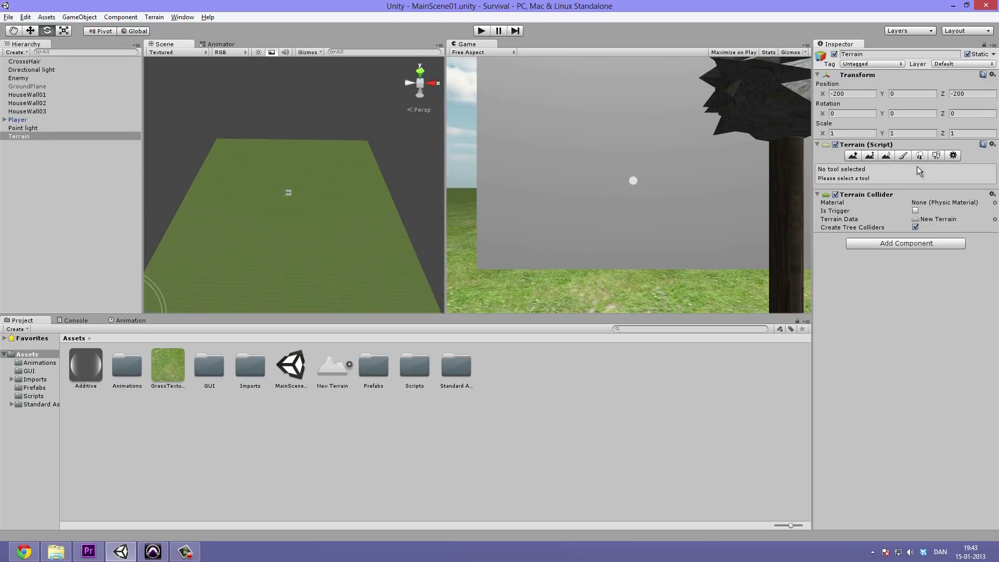
pyautogui.click(854, 156)
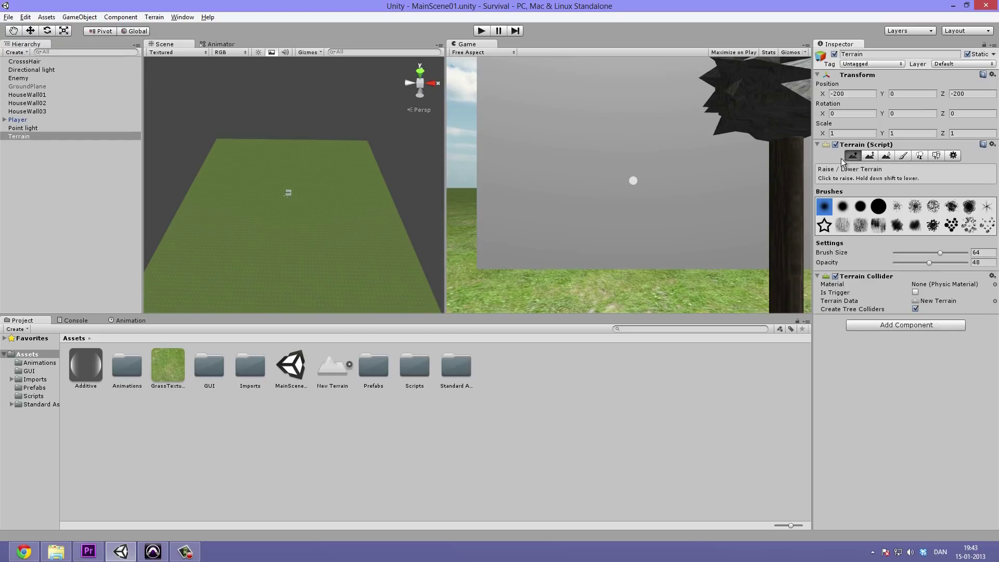
pyautogui.click(296, 257)
pyautogui.hotkey('ctrl', 'z')
# Switch to Paint Height, set the target height to 9, and undo the test mounds
pyautogui.moveTo(367, 230)
pyautogui.keyDown('alt'); pyautogui.mouseDown()
pyautogui.moveTo(272, 229)
pyautogui.moveTo(232, 255)
pyautogui.mouseUp(); pyautogui.keyUp('alt')
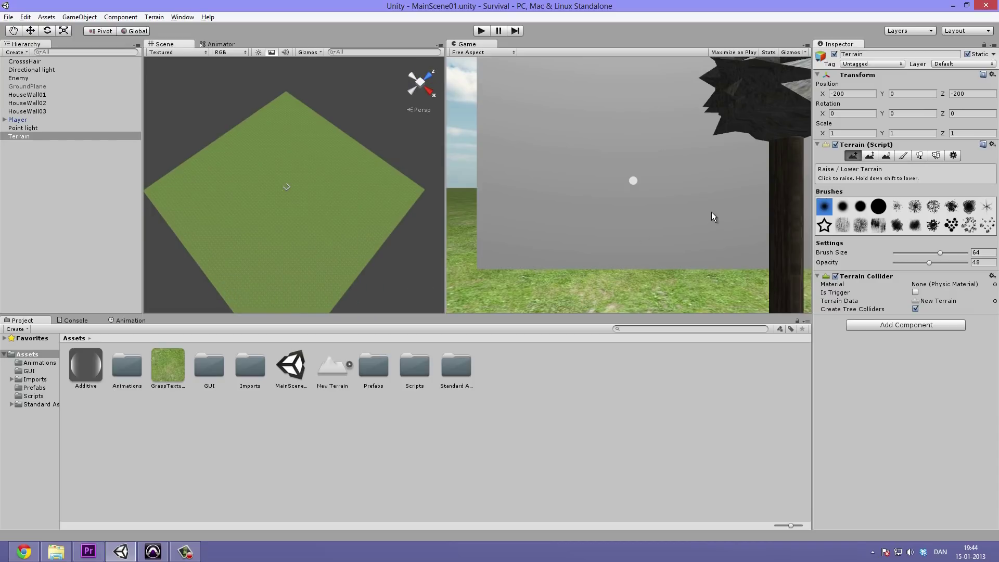
pyautogui.click(869, 155)
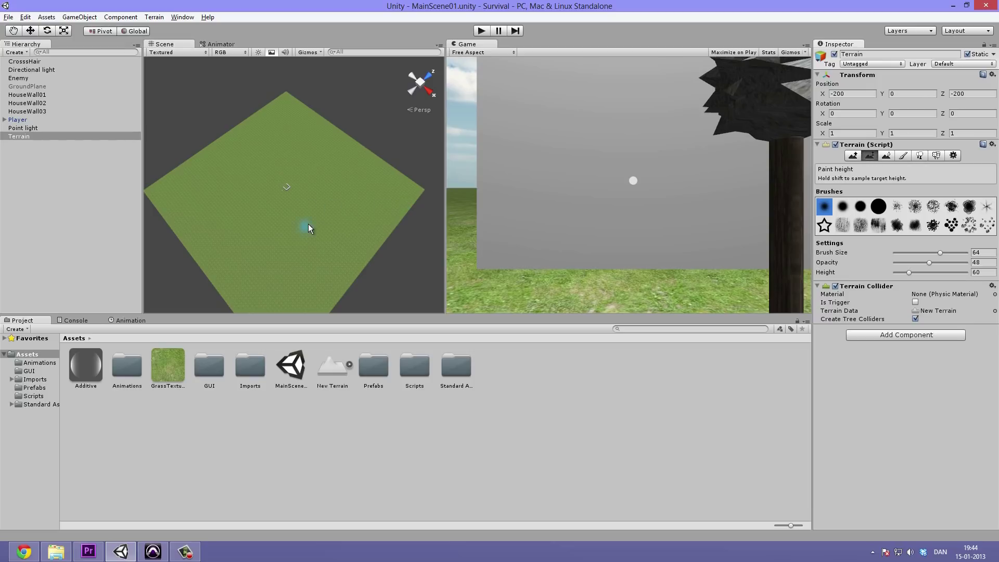
pyautogui.moveTo(302, 223)
pyautogui.keyDown('alt'); pyautogui.mouseDown()
pyautogui.moveTo(276, 174)
pyautogui.moveTo(272, 83)
pyautogui.mouseUp(); pyautogui.keyUp('alt')
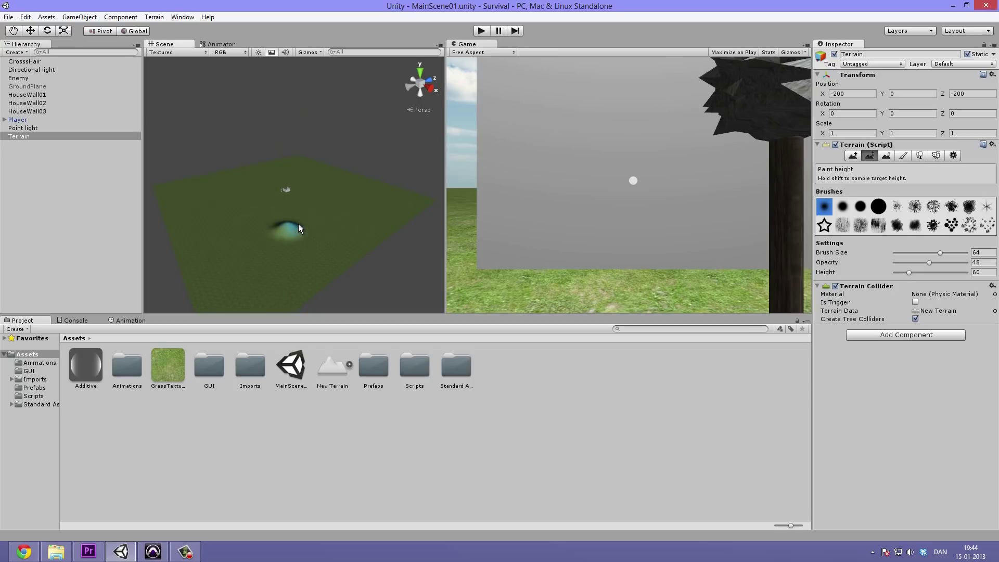
pyautogui.hotkey('ctrl', 'z')
pyautogui.click(901, 270)
pyautogui.click(303, 238)
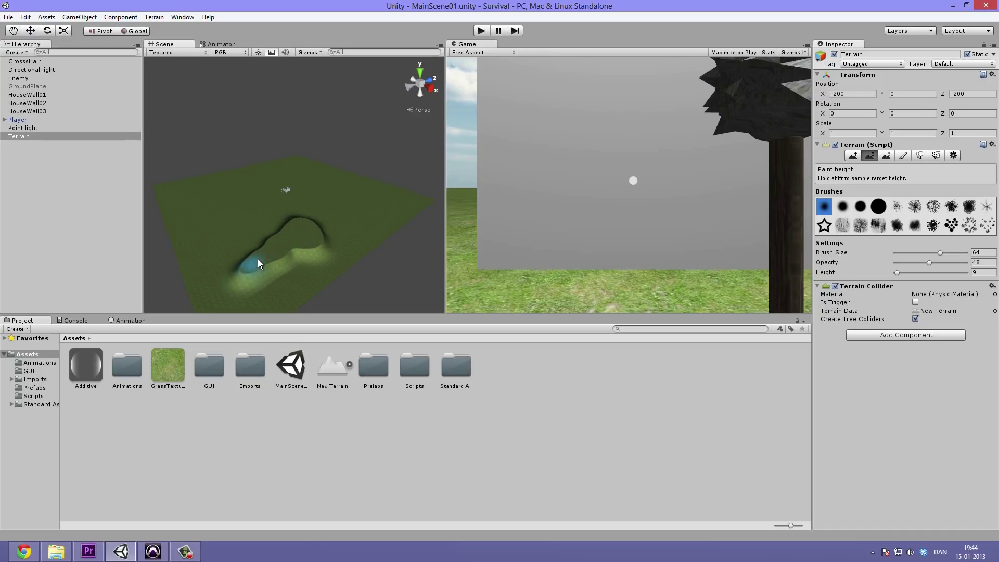
pyautogui.hotkey('ctrl', 'z')
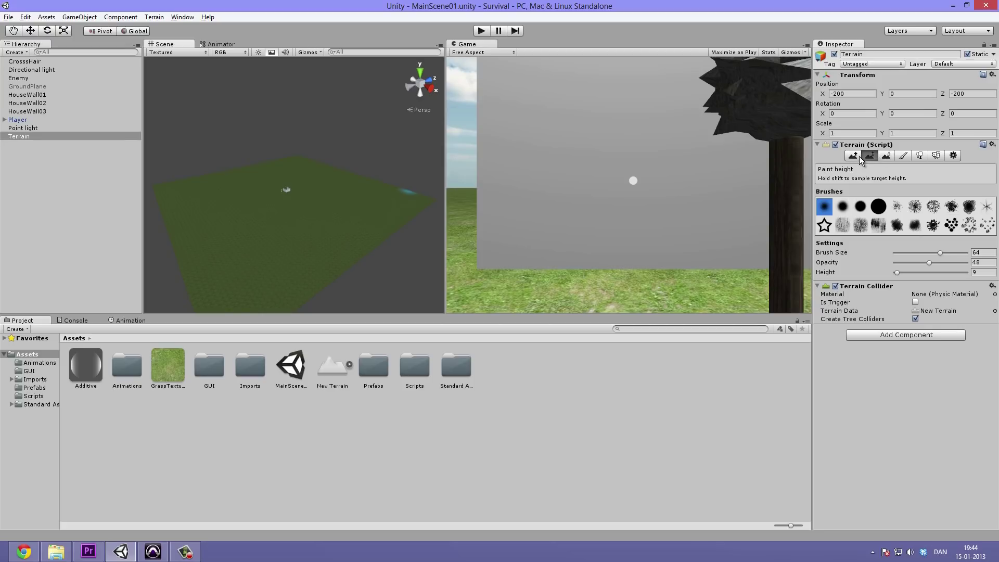
# Switch to Raise/Lower Terrain and orbit to view the terrain from several angles
pyautogui.click(854, 155)
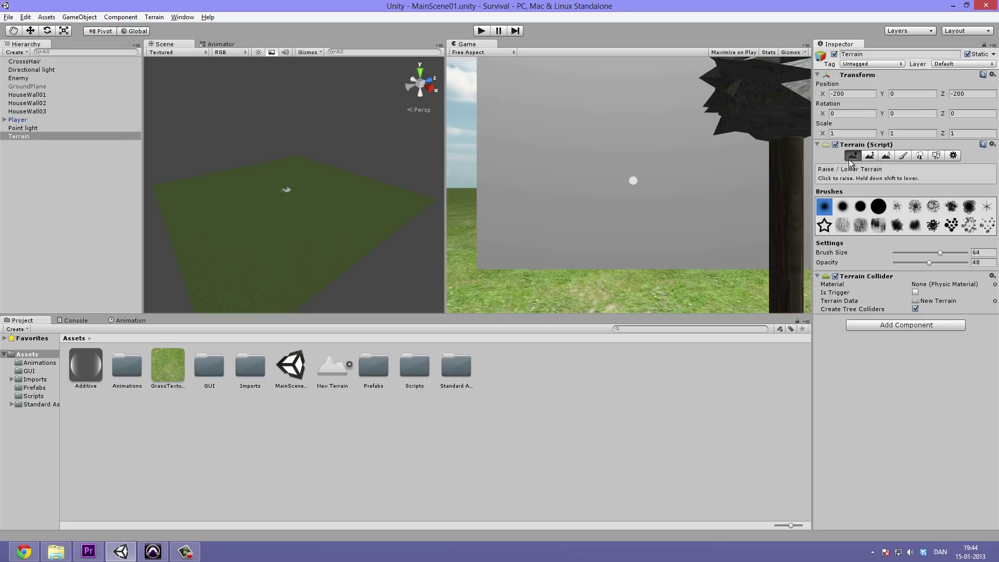
pyautogui.keyDown('alt'); pyautogui.moveTo(319, 197); pyautogui.dragTo(327, 246); pyautogui.keyUp('alt')
pyautogui.scroll(-2, 332, 234)
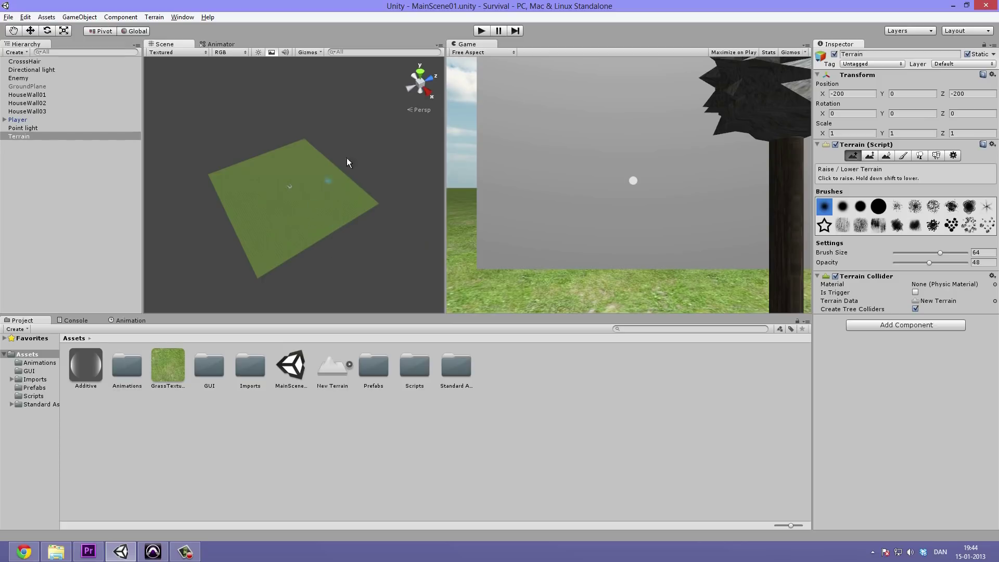
pyautogui.keyDown('alt'); pyautogui.moveTo(305, 188); pyautogui.dragTo(234, 130); pyautogui.keyUp('alt')
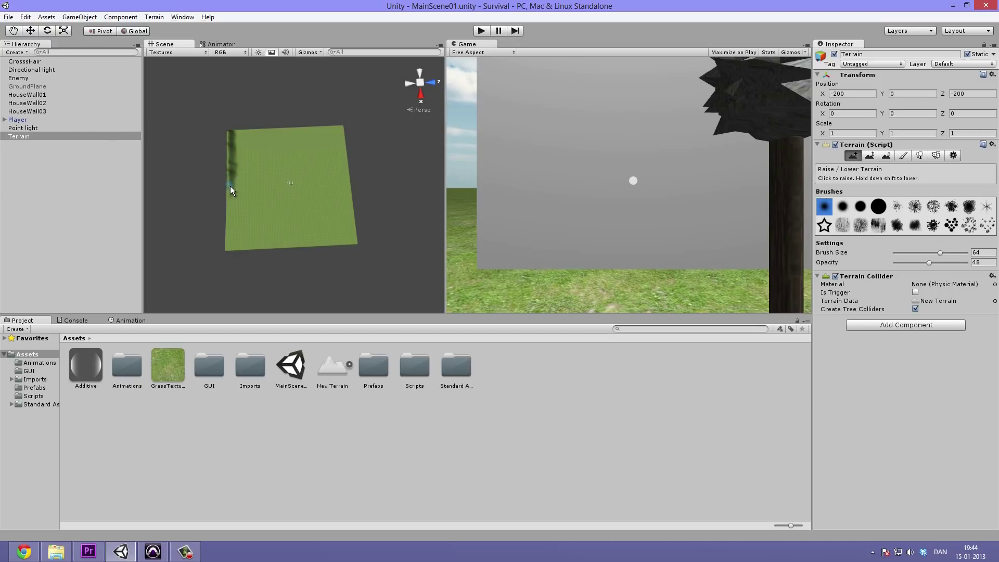
pyautogui.keyDown('alt'); pyautogui.moveTo(226, 149); pyautogui.dragTo(497, 489); pyautogui.keyUp('alt')
pyautogui.keyDown('alt'); pyautogui.moveTo(232, 207); pyautogui.dragTo(235, 233); pyautogui.keyUp('alt')
pyautogui.keyDown('alt'); pyautogui.moveTo(259, 193); pyautogui.dragTo(98, 163); pyautogui.keyUp('alt')
pyautogui.keyDown('alt'); pyautogui.moveTo(245, 190); pyautogui.dragTo(274, 184); pyautogui.keyUp('alt')
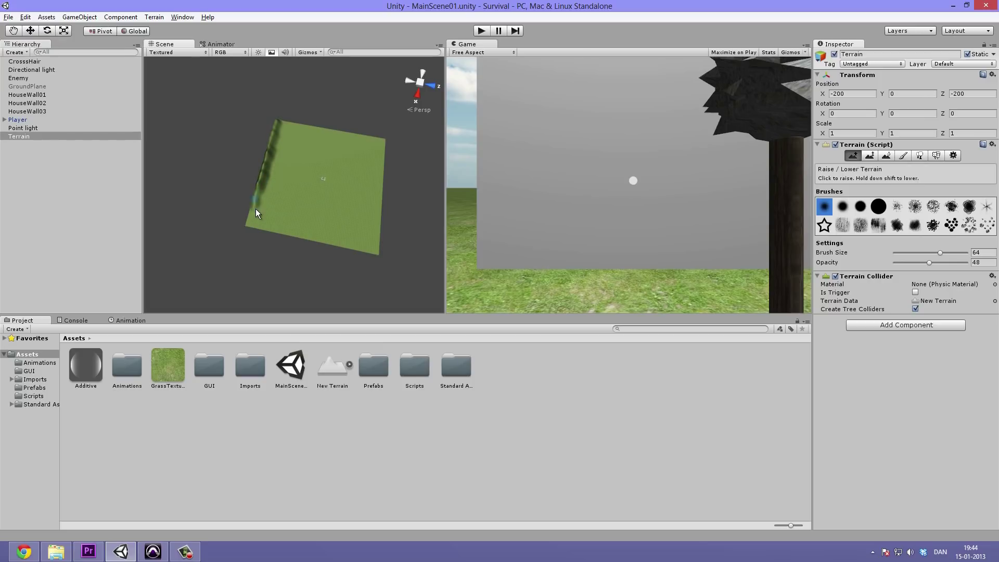
# Raise hills along the terrain's left edge and set brush opacity to 100
pyautogui.hotkey('shift', 'space')
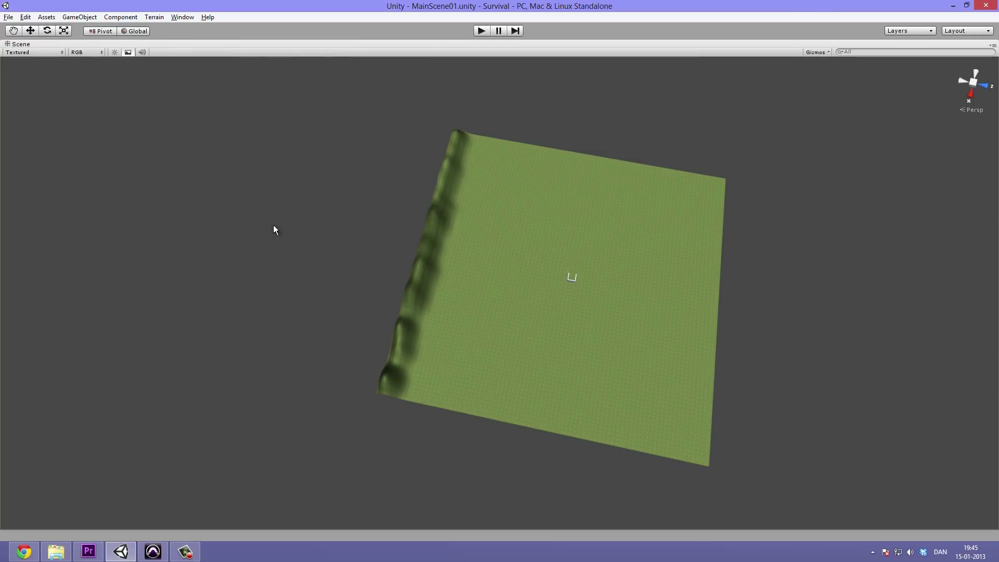
pyautogui.hotkey('shift', 'space')
pyautogui.keyDown('alt'); pyautogui.moveTo(316, 216); pyautogui.dragTo(172, 199); pyautogui.keyUp('alt')
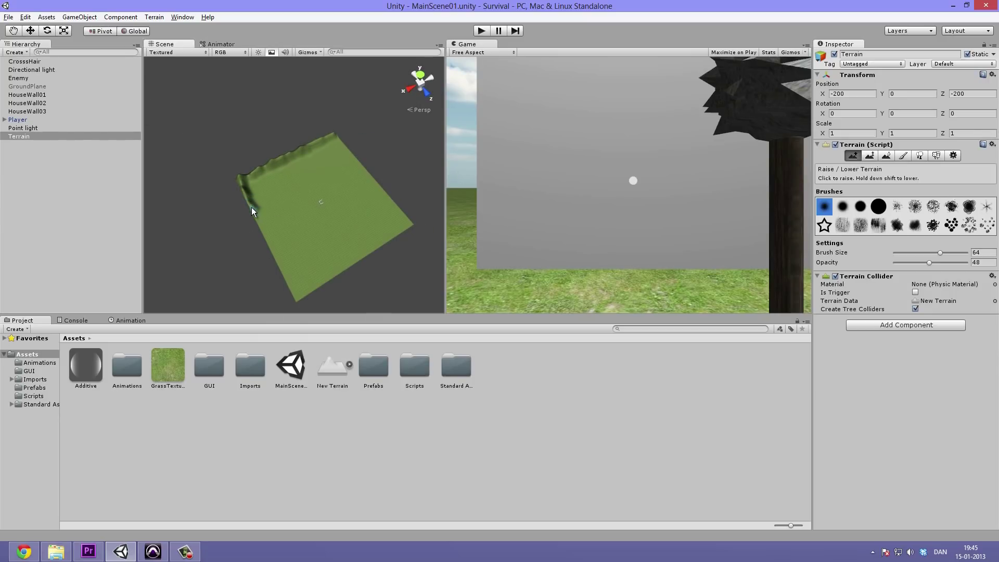
pyautogui.moveTo(265, 234); pyautogui.dragTo(267, 234)
pyautogui.moveTo(930, 263)
pyautogui.mouseDown()
pyautogui.moveTo(978, 270)
pyautogui.moveTo(973, 254)
pyautogui.mouseUp()
# Set opacity to 67, then raise hills along the left edge, right side, top corner, and a hooked middle ridge
pyautogui.click(944, 262)
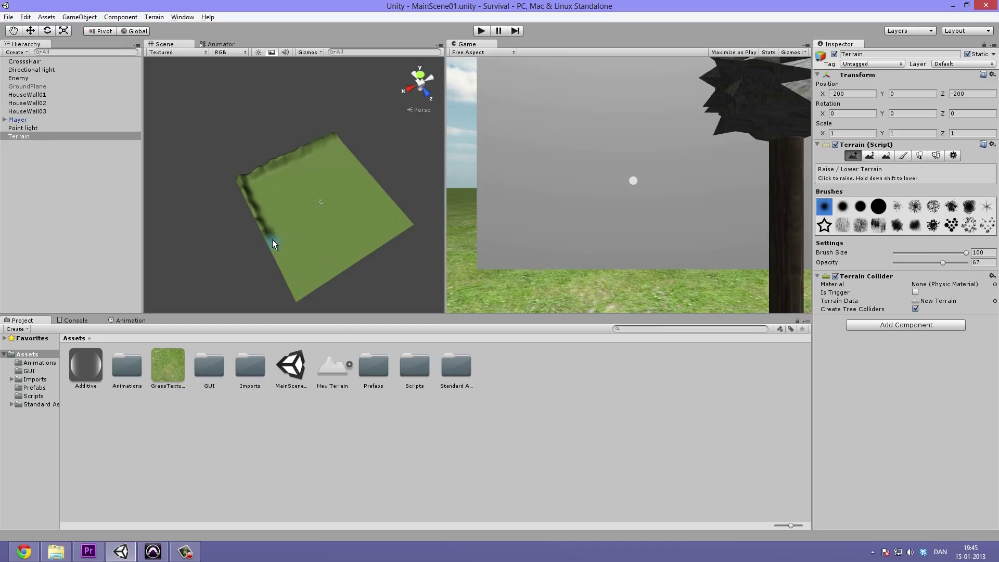
pyautogui.moveTo(272, 240); pyautogui.dragTo(287, 266)
pyautogui.moveTo(290, 285)
pyautogui.mouseDown()
pyautogui.moveTo(296, 298)
pyautogui.moveTo(327, 292)
pyautogui.moveTo(358, 240)
pyautogui.moveTo(358, 232)
pyautogui.moveTo(349, 255)
pyautogui.moveTo(359, 230)
pyautogui.moveTo(334, 229)
pyautogui.moveTo(345, 225)
pyautogui.mouseUp()
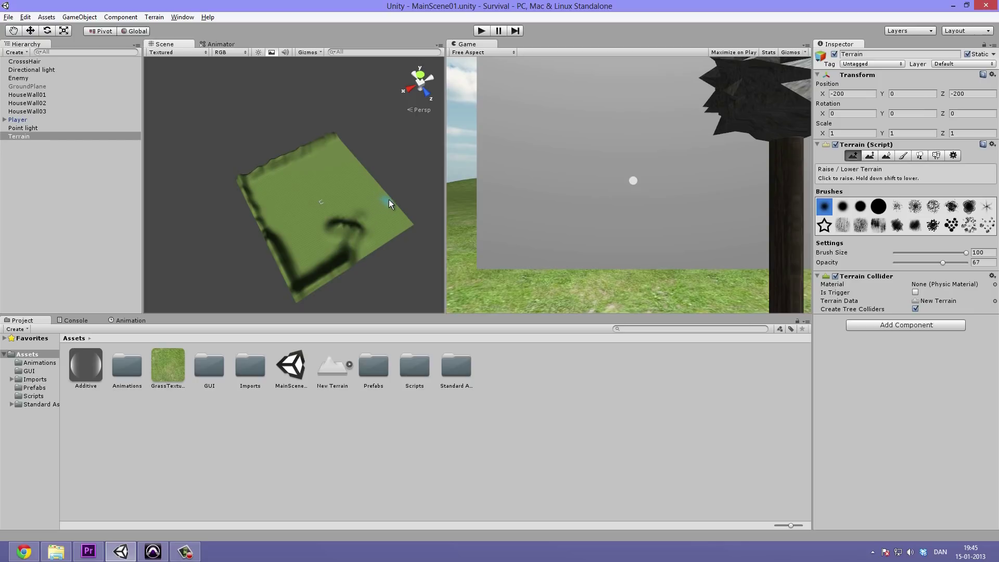
pyautogui.moveTo(390, 195)
pyautogui.mouseDown()
pyautogui.moveTo(388, 211)
pyautogui.moveTo(388, 197)
pyautogui.mouseUp()
pyautogui.moveTo(374, 255)
pyautogui.mouseDown()
pyautogui.moveTo(362, 256)
pyautogui.moveTo(404, 229)
pyautogui.moveTo(401, 204)
pyautogui.mouseUp()
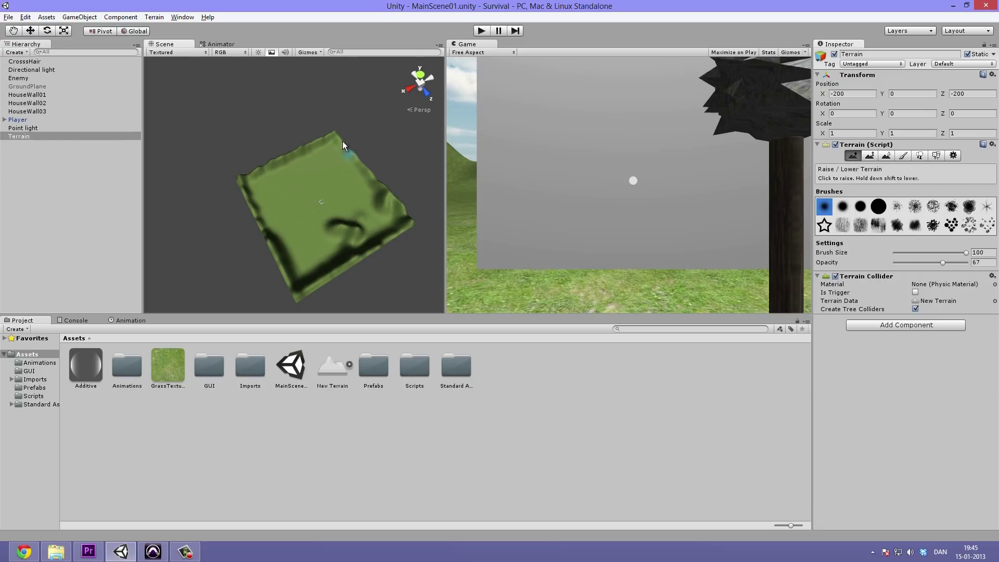
pyautogui.moveTo(339, 139); pyautogui.dragTo(359, 158)
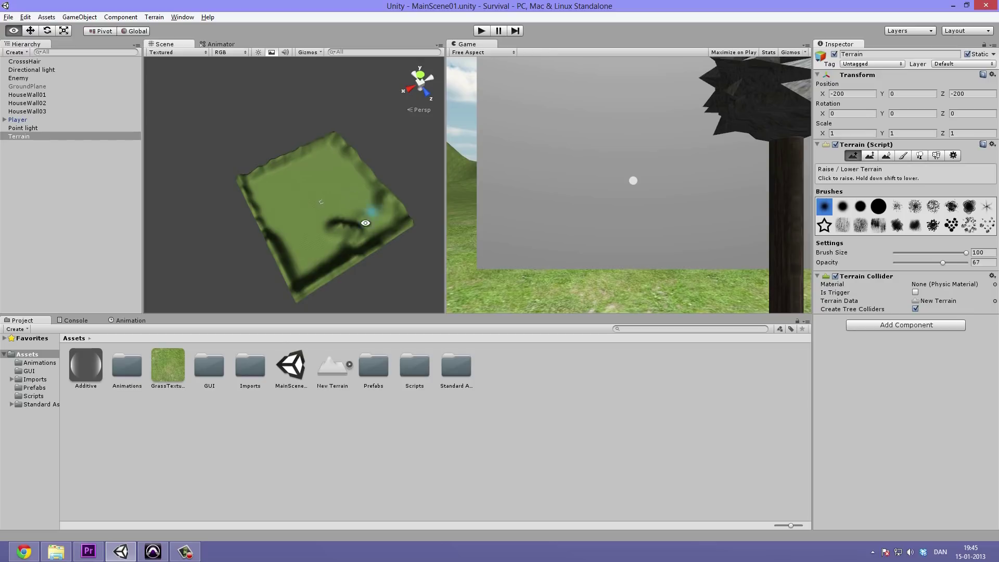
pyautogui.moveTo(352, 216)
pyautogui.keyDown('alt'); pyautogui.mouseDown()
pyautogui.moveTo(473, 105)
pyautogui.moveTo(424, 88)
pyautogui.moveTo(384, 230)
pyautogui.moveTo(280, 197)
pyautogui.moveTo(292, 195)
pyautogui.moveTo(272, 231)
pyautogui.mouseUp(); pyautogui.keyUp('alt')
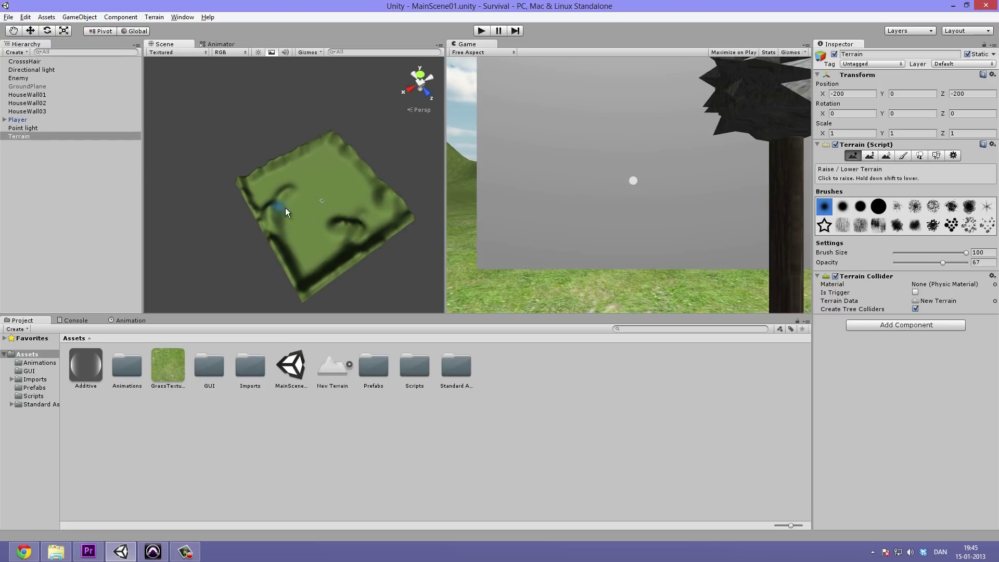
# Maximize the game view and walk around the new hills in play mode, then stop playing
pyautogui.click(551, 198)
pyautogui.hotkey('shift', 'space')
pyautogui.hotkey('ctrl', 'p')
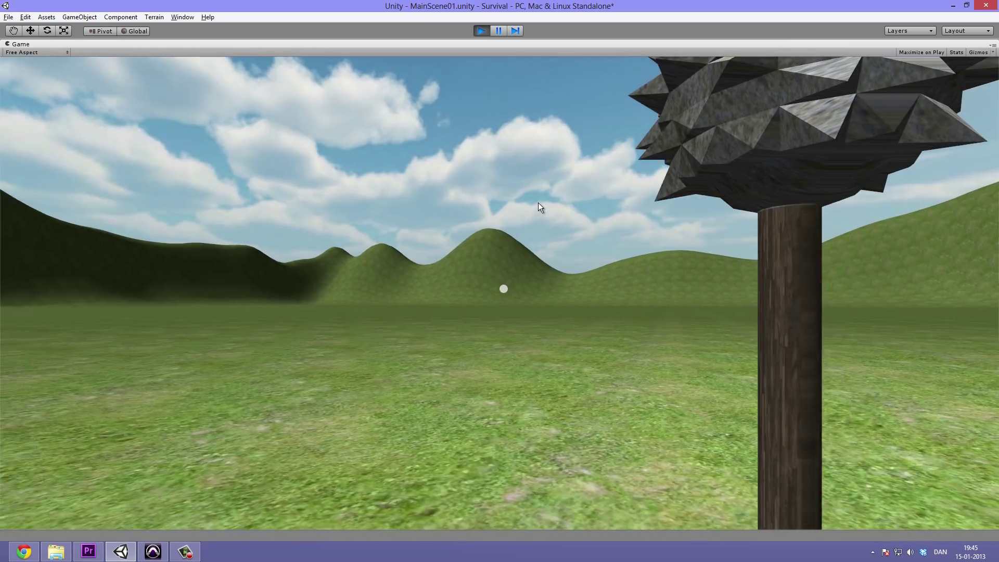
pyautogui.press('s')
pyautogui.press('a')
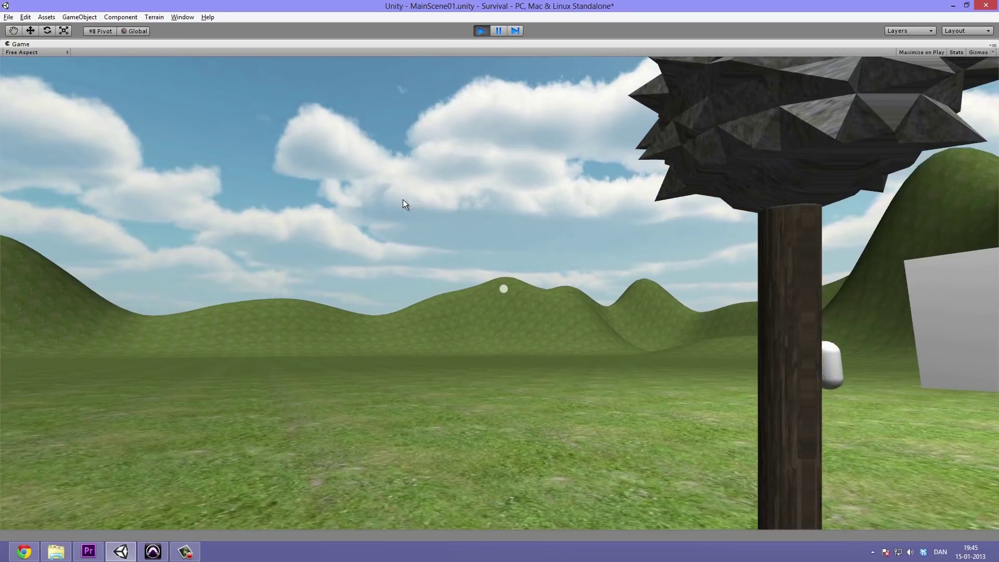
pyautogui.press('w')
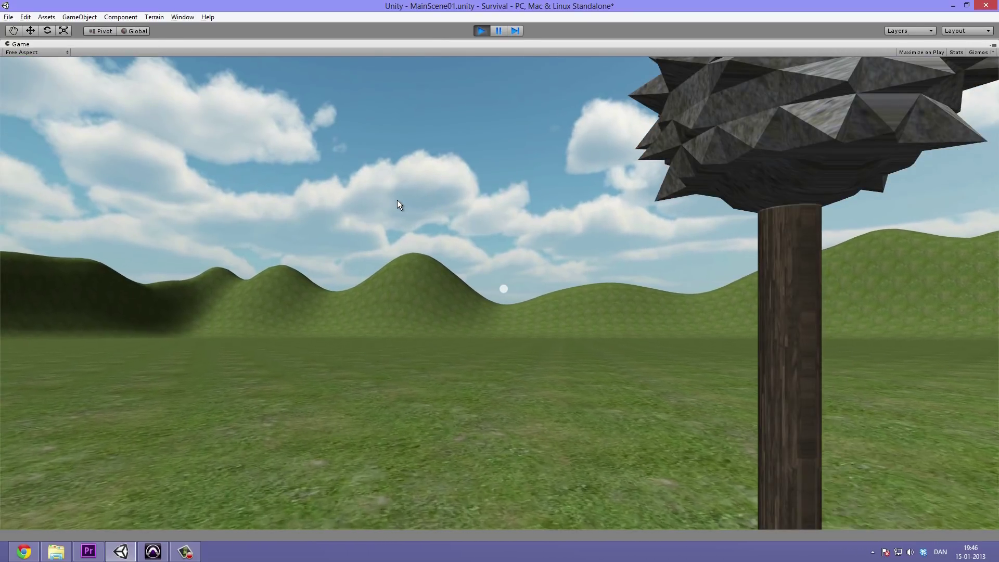
pyautogui.hotkey('ctrl', 'p')
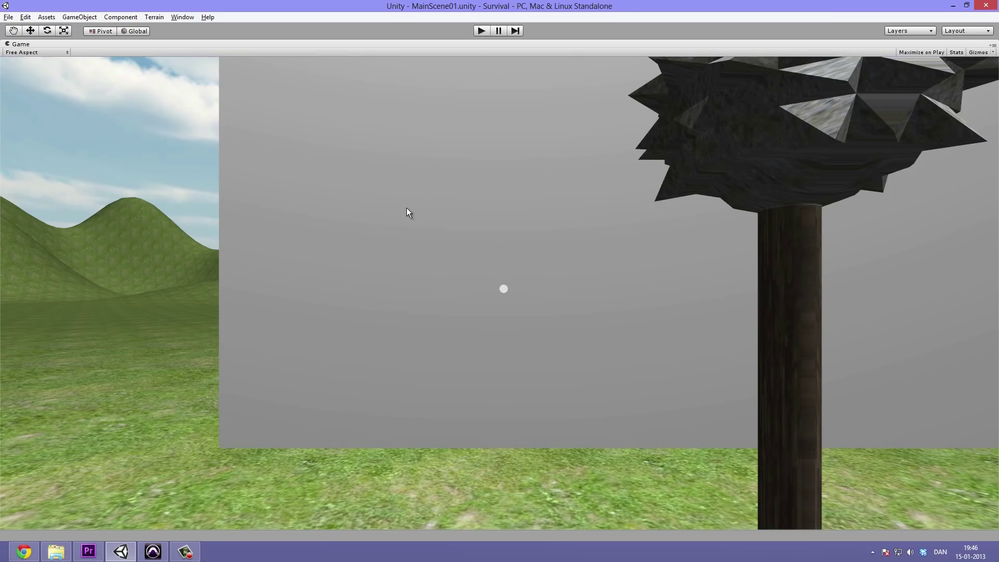
# Orbit the scene view down to a low angle across the terrain
pyautogui.press('space')
pyautogui.keyDown('alt'); pyautogui.moveTo(352, 221); pyautogui.dragTo(320, 179); pyautogui.keyUp('alt')
pyautogui.scroll(6, 307, 215)
pyautogui.keyDown('alt'); pyautogui.moveTo(324, 238); pyautogui.dragTo(535, 245); pyautogui.keyUp('alt')
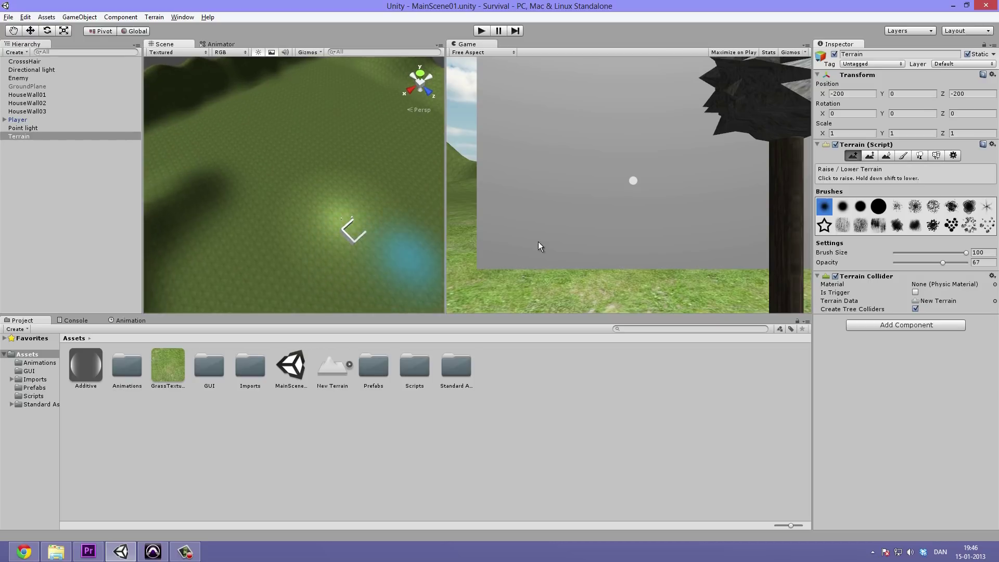
# Try a different brush shape with a test bump and orbit in to inspect it
pyautogui.click(843, 225)
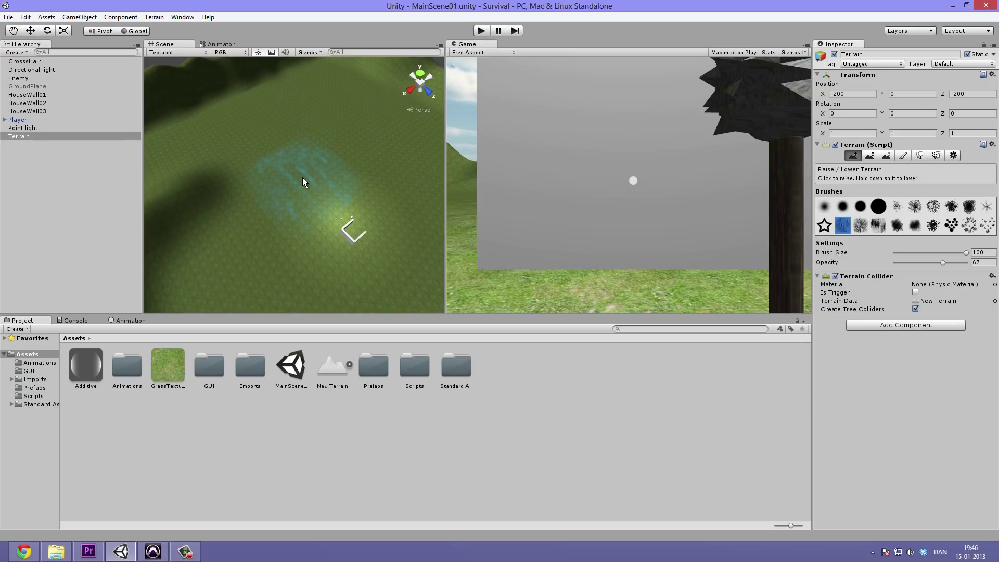
pyautogui.click(305, 179)
pyautogui.moveTo(284, 250)
pyautogui.keyDown('alt'); pyautogui.mouseDown()
pyautogui.moveTo(343, 154)
pyautogui.moveTo(285, 158)
pyautogui.mouseUp(); pyautogui.keyUp('alt')
pyautogui.scroll(8, 345, 149)
pyautogui.moveTo(285, 159)
pyautogui.mouseDown(button='right')
pyautogui.moveTo(127, 129)
pyautogui.moveTo(245, 181)
pyautogui.moveTo(258, 153)
pyautogui.moveTo(276, 152)
pyautogui.mouseUp(button='right')
pyautogui.scroll(-5, 297, 144)
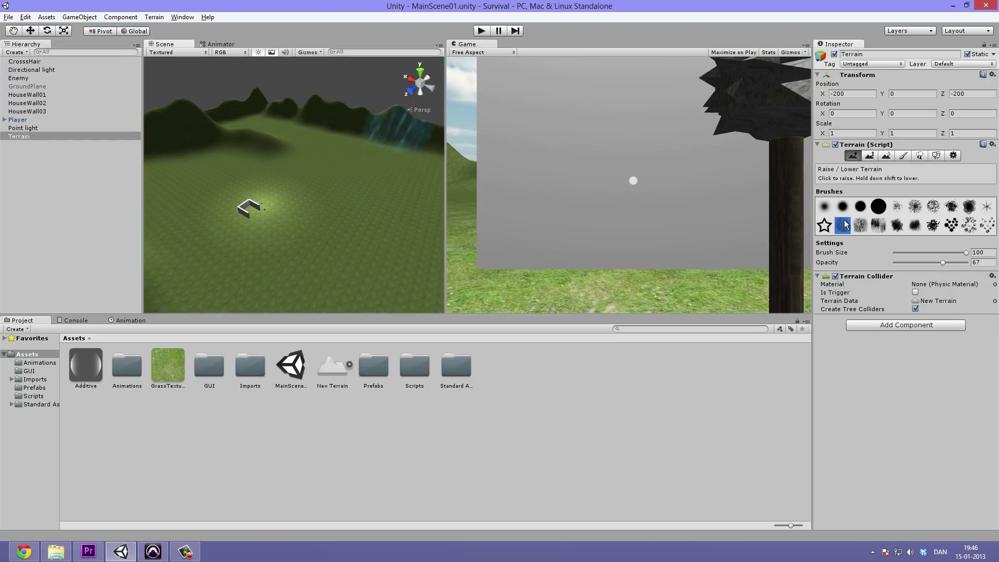
# Choose the grass-like brush at size 77 and raise jagged ridges on the far hills
pyautogui.click(825, 208)
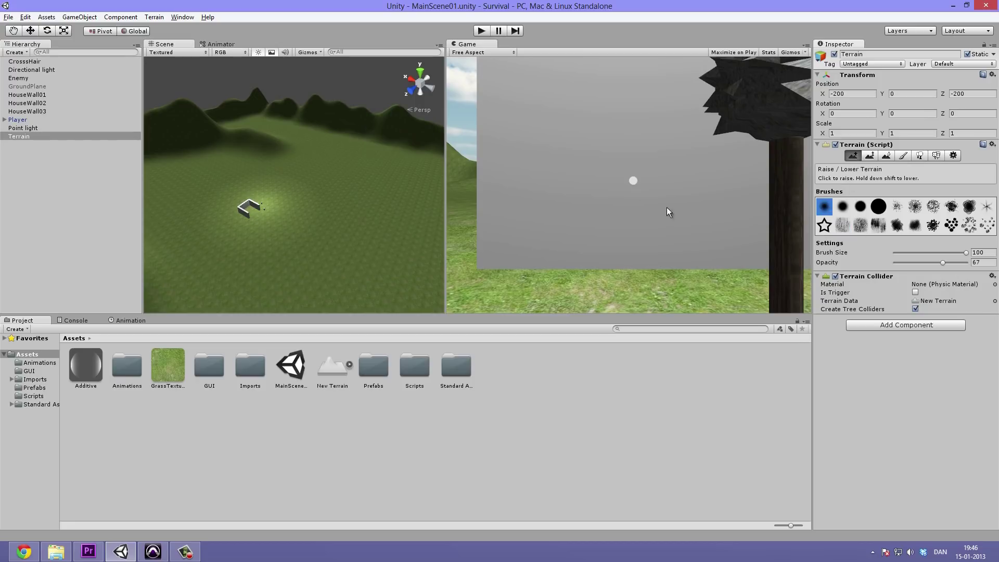
pyautogui.click(846, 228)
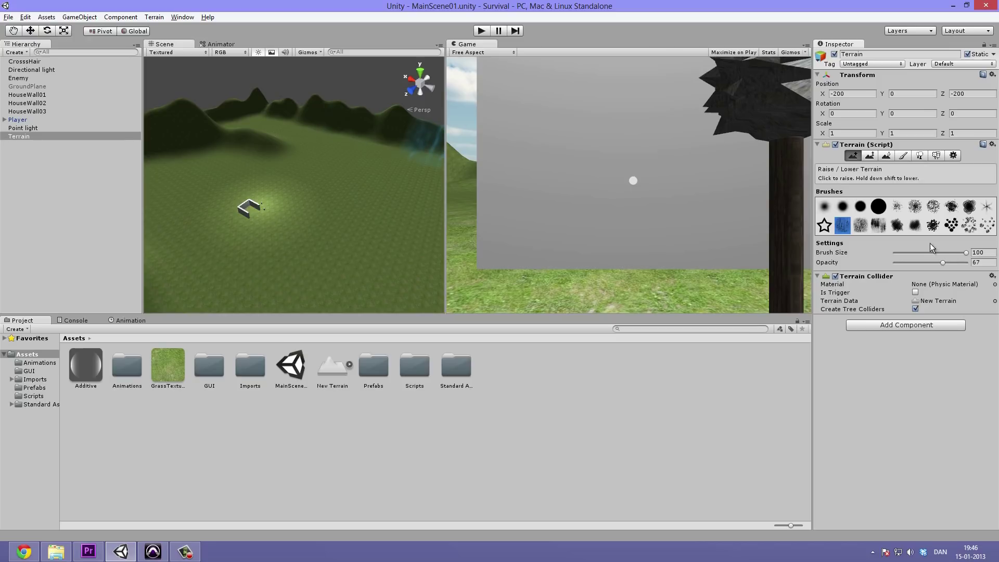
pyautogui.click(950, 253)
pyautogui.moveTo(349, 108)
pyautogui.mouseDown()
pyautogui.moveTo(412, 124)
pyautogui.moveTo(351, 102)
pyautogui.mouseUp()
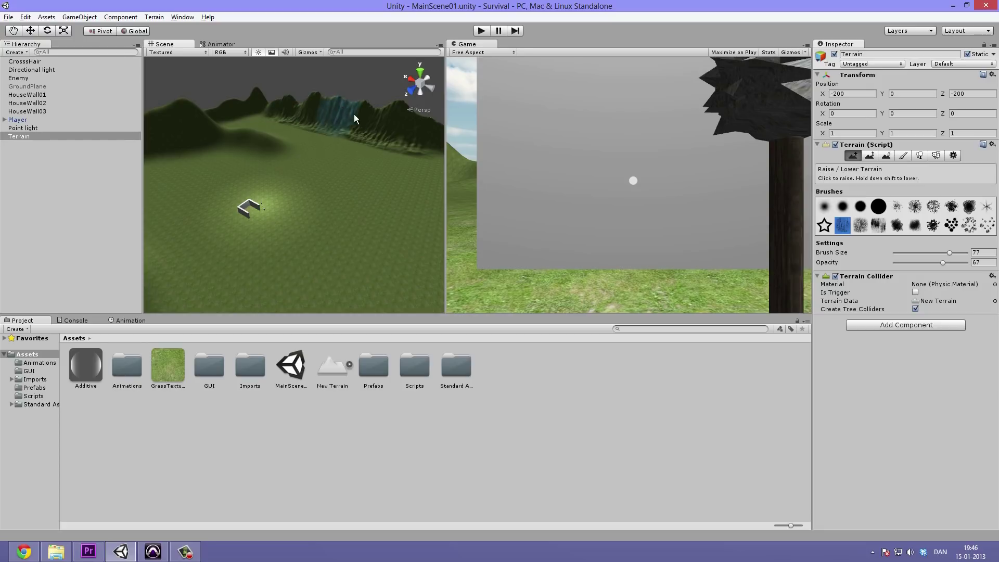
# Maximize the game view, walk forward to view the ridges, then stop play mode
pyautogui.click(611, 146)
pyautogui.hotkey('shift', 'space')
pyautogui.hotkey('ctrl', 'o')
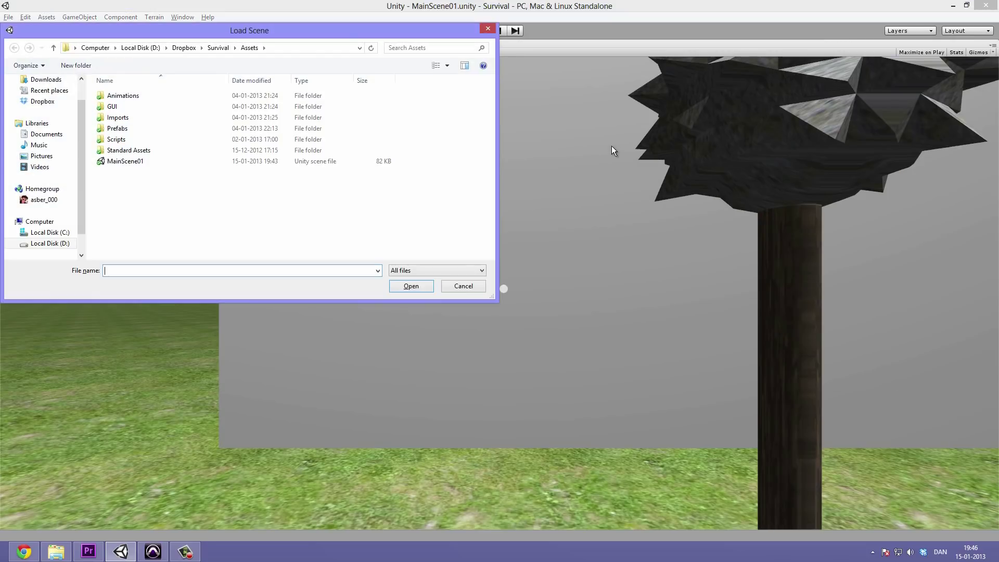
pyautogui.click(463, 285)
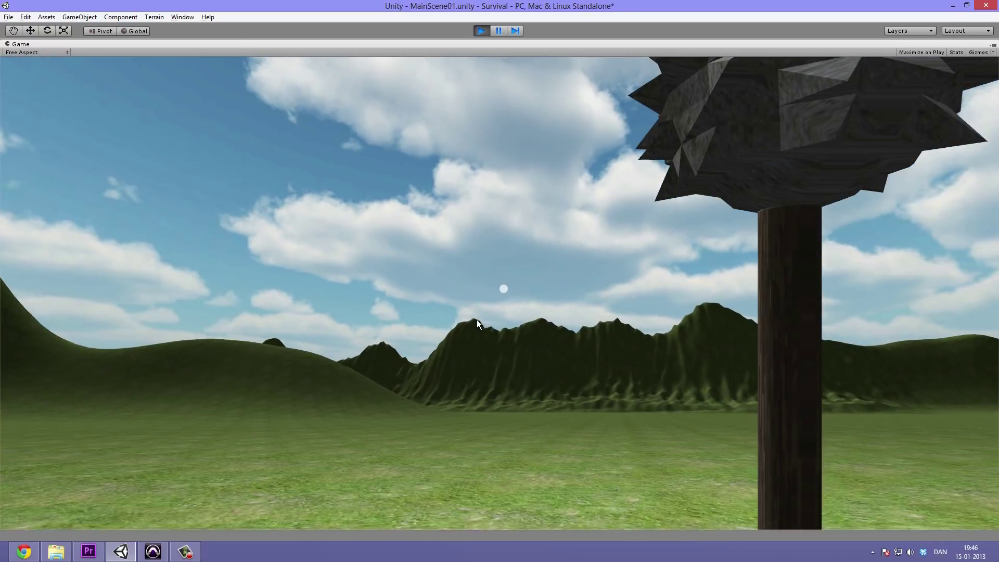
pyautogui.press('w')
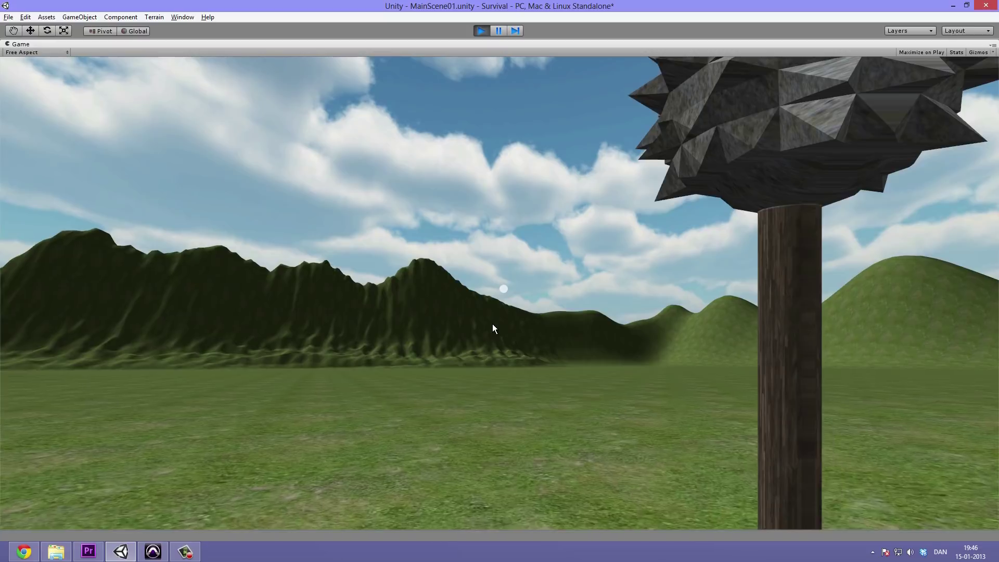
pyautogui.hotkey('ctrl', 'p')
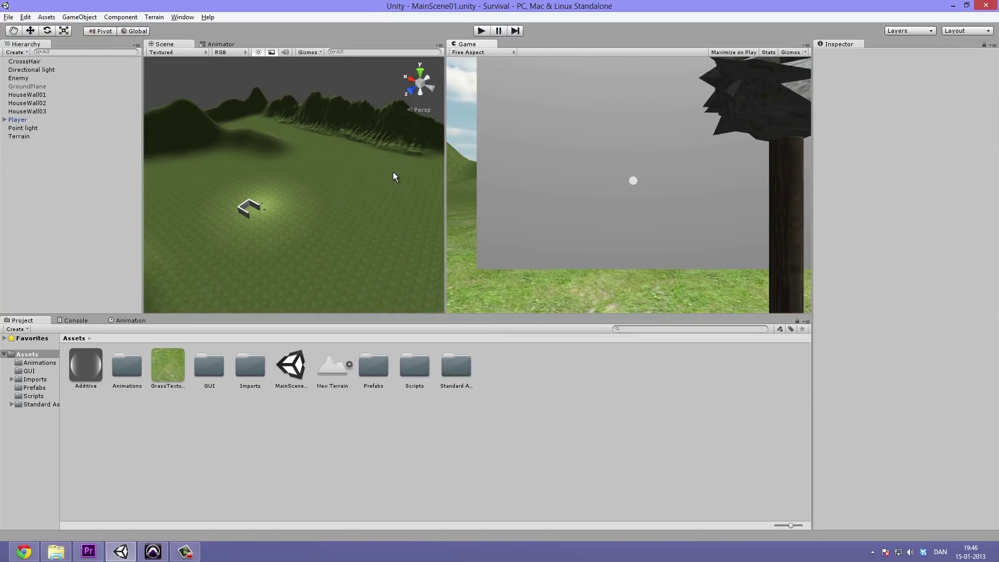
# Choose the sixth brush shape and raise a bump near the terrain's edge
pyautogui.keyDown('alt'); pyautogui.moveTo(386, 160); pyautogui.dragTo(336, 208); pyautogui.keyUp('alt')
pyautogui.moveTo(335, 209); pyautogui.dragTo(267, 200, button='middle')
pyautogui.moveTo(268, 201)
pyautogui.keyDown('alt'); pyautogui.mouseDown()
pyautogui.moveTo(355, 195)
pyautogui.moveTo(333, 193)
pyautogui.mouseUp(); pyautogui.keyUp('alt')
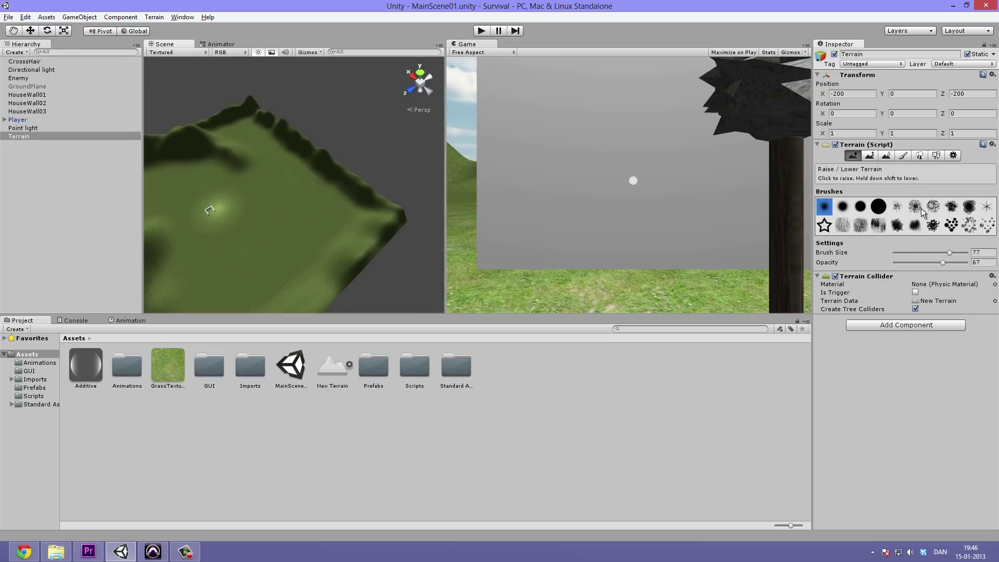
pyautogui.click(916, 207)
pyautogui.moveTo(326, 149); pyautogui.dragTo(361, 169)
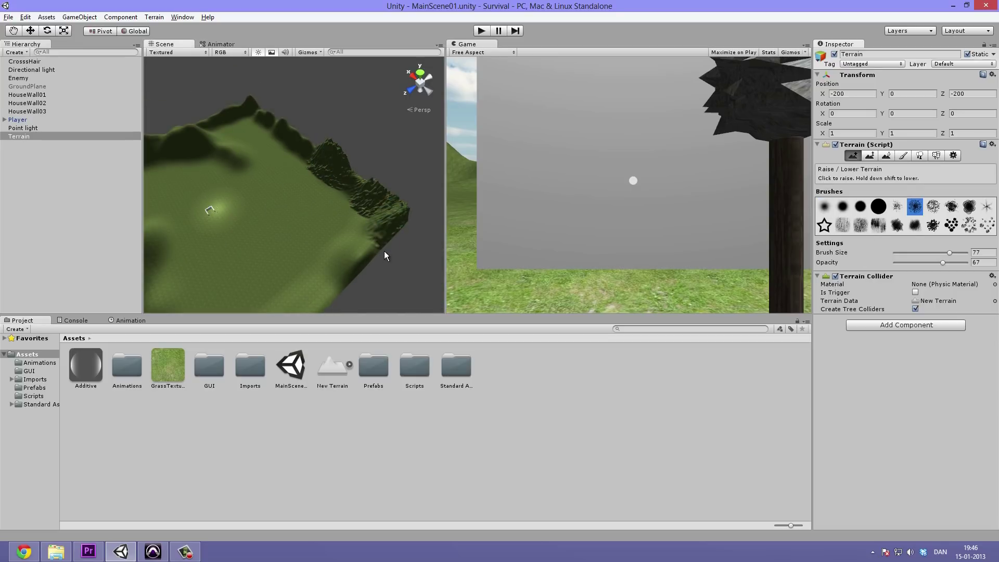
# Raise rough mountains along the terrain's right and upper-left edges, then maximize the game view
pyautogui.keyDown('alt'); pyautogui.moveTo(363, 268); pyautogui.dragTo(402, 163); pyautogui.keyUp('alt')
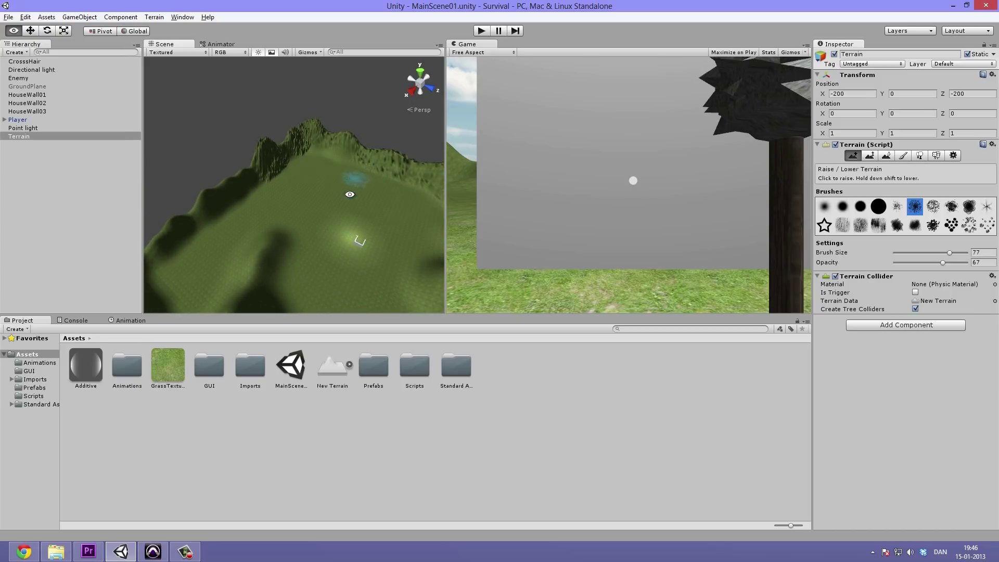
pyautogui.keyDown('alt'); pyautogui.moveTo(343, 203); pyautogui.dragTo(394, 139); pyautogui.keyUp('alt')
pyautogui.scroll(-6, 379, 209)
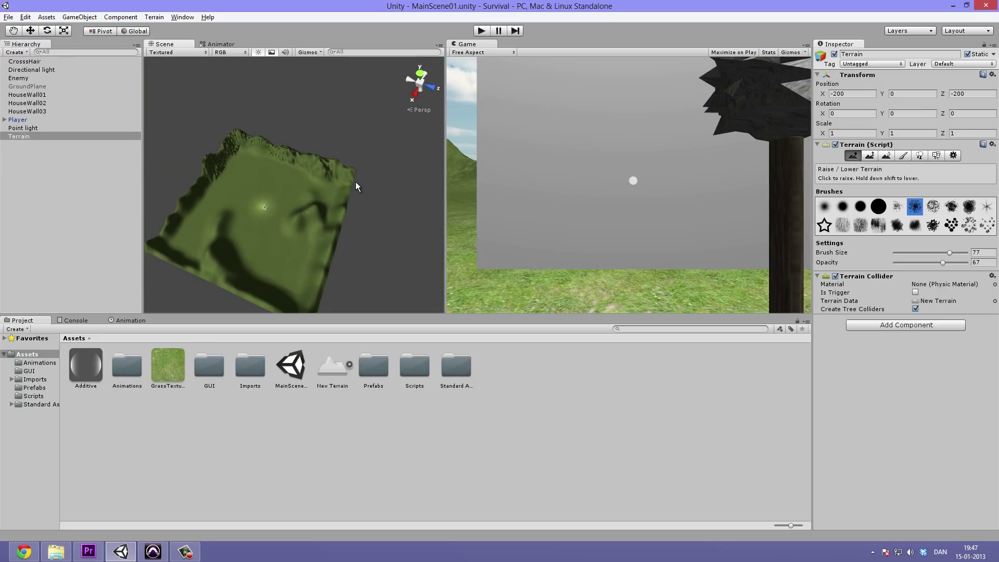
pyautogui.moveTo(337, 235)
pyautogui.mouseDown()
pyautogui.moveTo(319, 311)
pyautogui.moveTo(337, 256)
pyautogui.moveTo(71, 239)
pyautogui.moveTo(305, 132)
pyautogui.mouseUp()
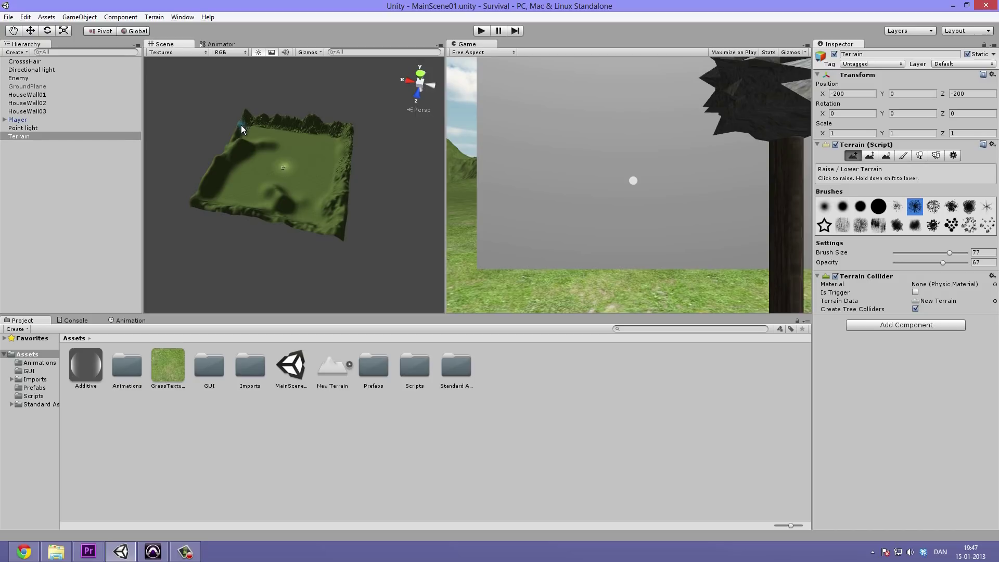
pyautogui.moveTo(237, 131)
pyautogui.mouseDown()
pyautogui.moveTo(221, 154)
pyautogui.moveTo(239, 142)
pyautogui.moveTo(201, 173)
pyautogui.mouseUp()
pyautogui.keyDown('alt'); pyautogui.moveTo(302, 190); pyautogui.dragTo(388, 180); pyautogui.keyUp('alt')
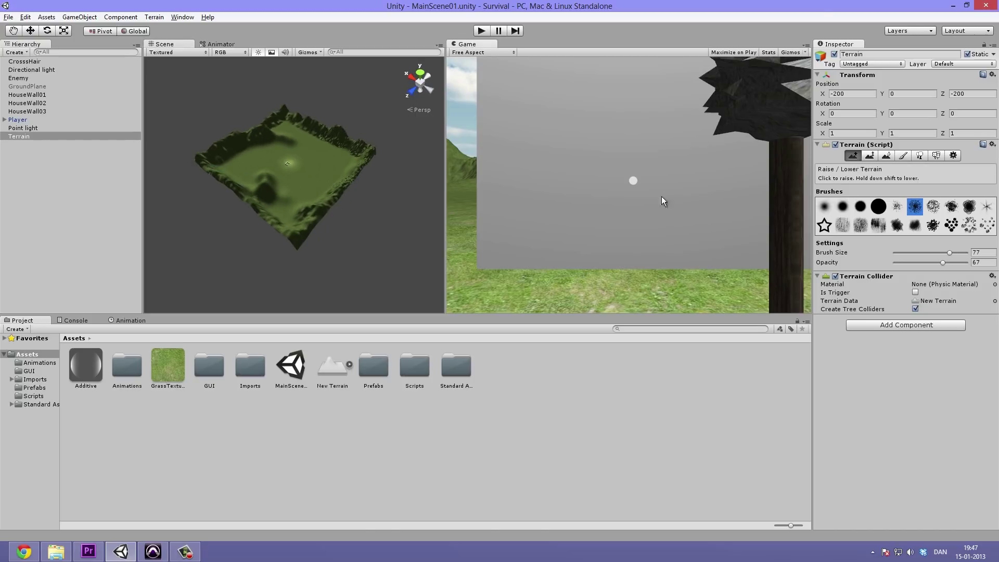
pyautogui.hotkey('shift', 'space')
# Play the game, walk across the valley toward the mountains, then stop playing
pyautogui.hotkey('ctrl', 'p')
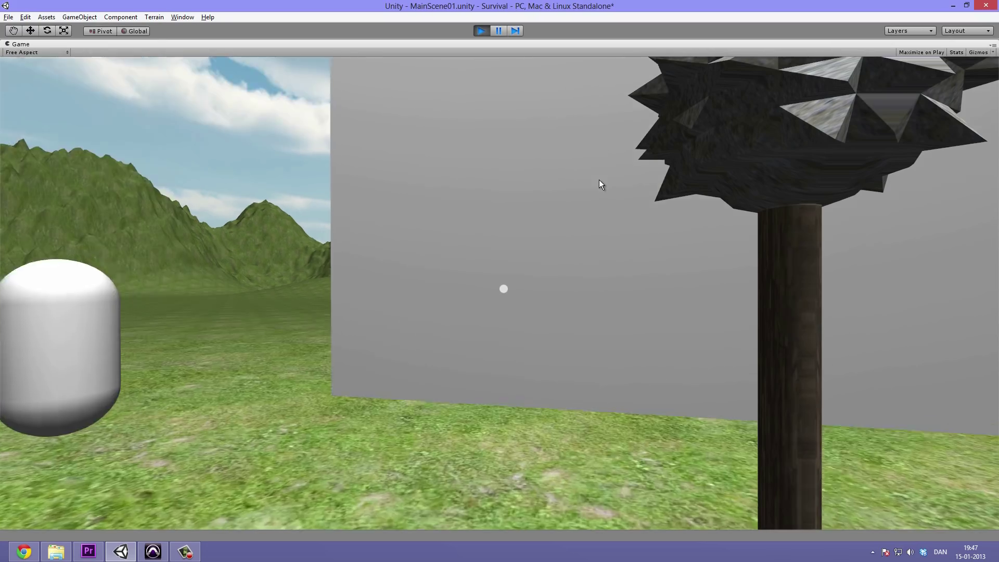
pyautogui.press('w')
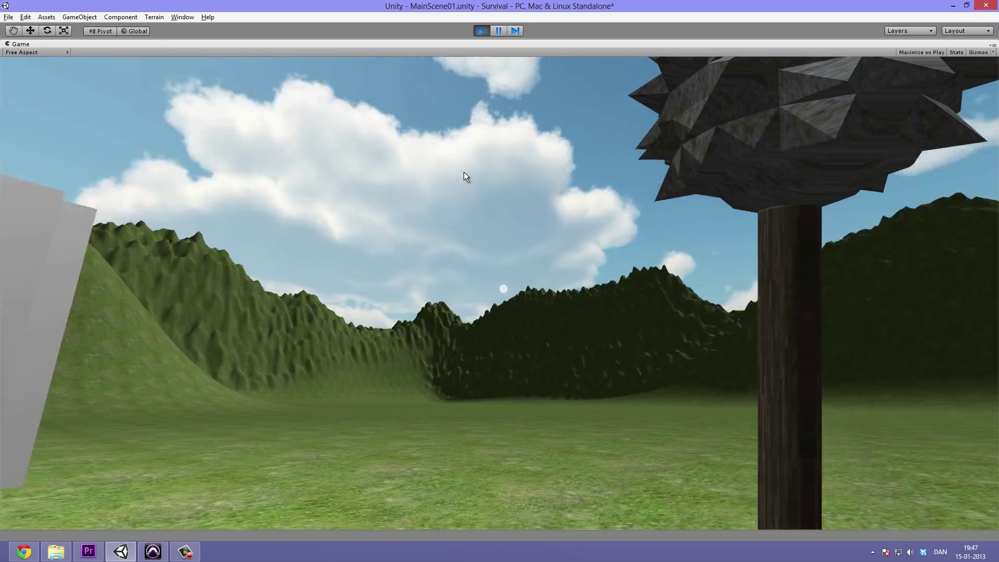
pyautogui.press('w')
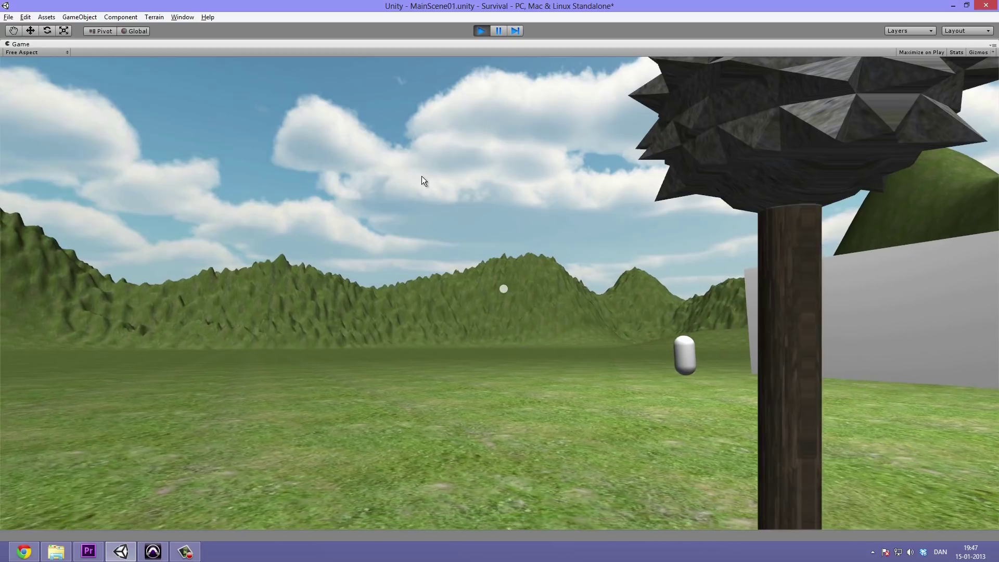
pyautogui.press('w')
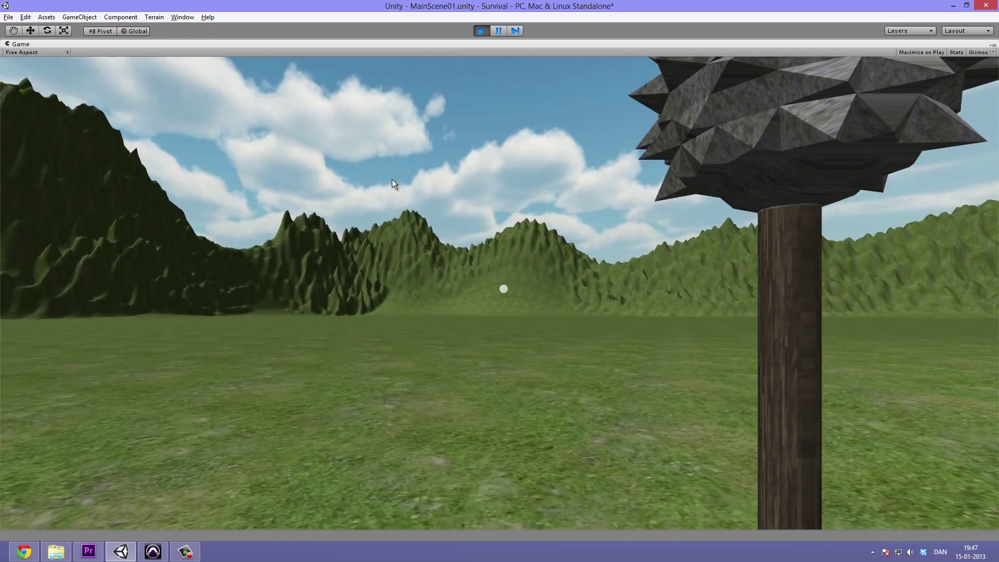
pyautogui.press('w')
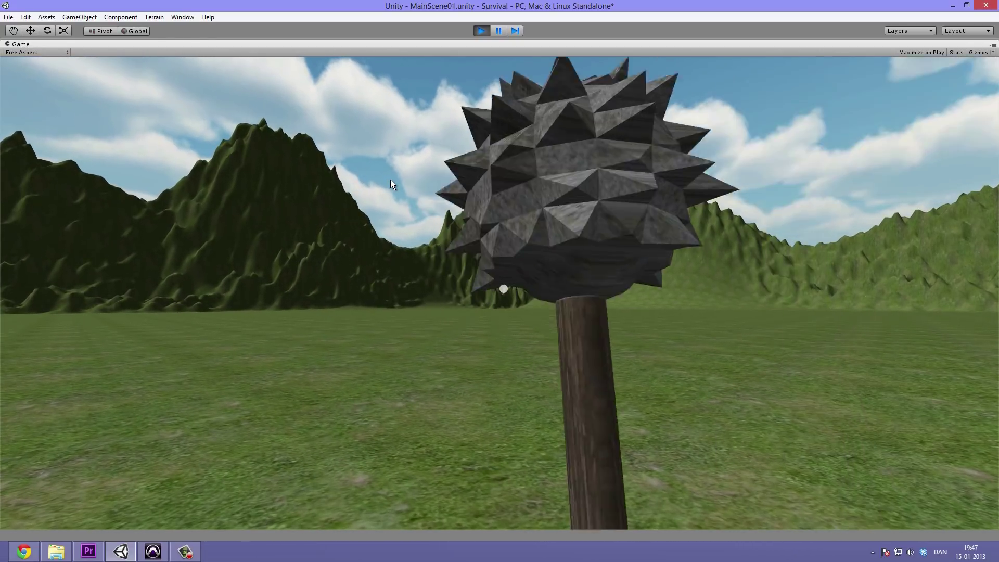
pyautogui.hotkey('ctrl', 'p')
pyautogui.hotkey('ctrl', 'p')
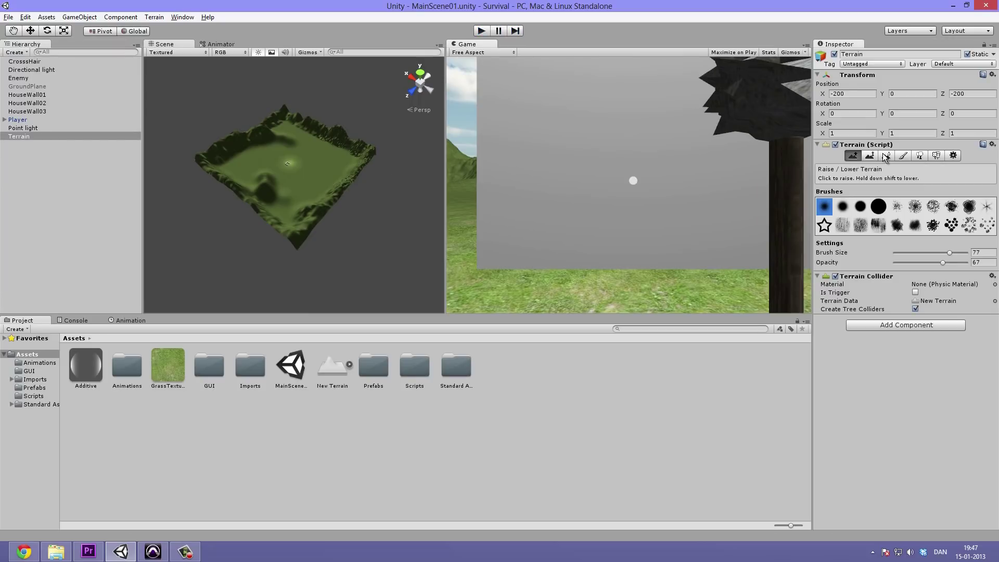
# Raise the terrain's Pixel Error, play-test the valley, then leave Pixel Error at 9
pyautogui.click(954, 154)
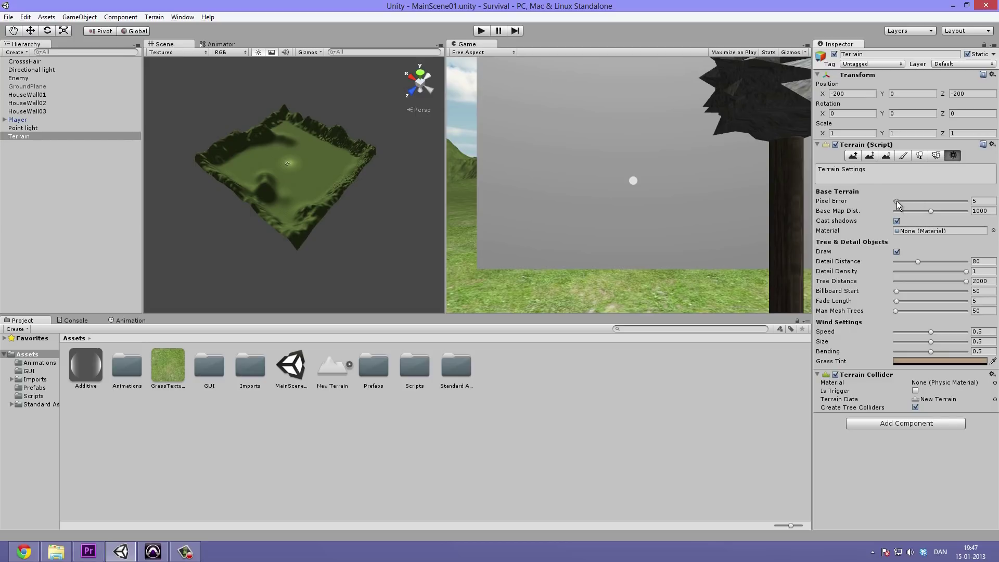
pyautogui.moveTo(898, 201); pyautogui.dragTo(900, 203)
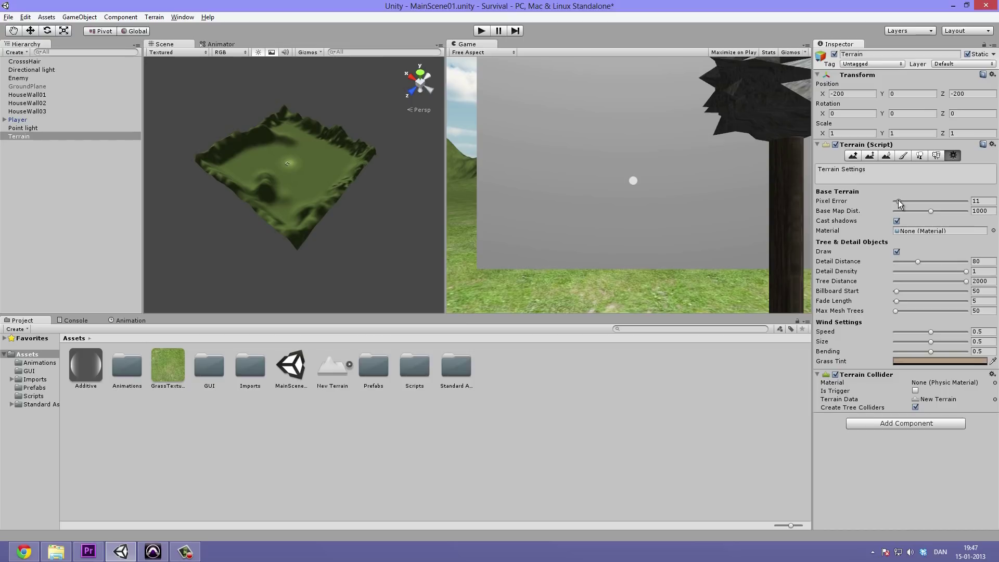
pyautogui.hotkey('shift', 'space')
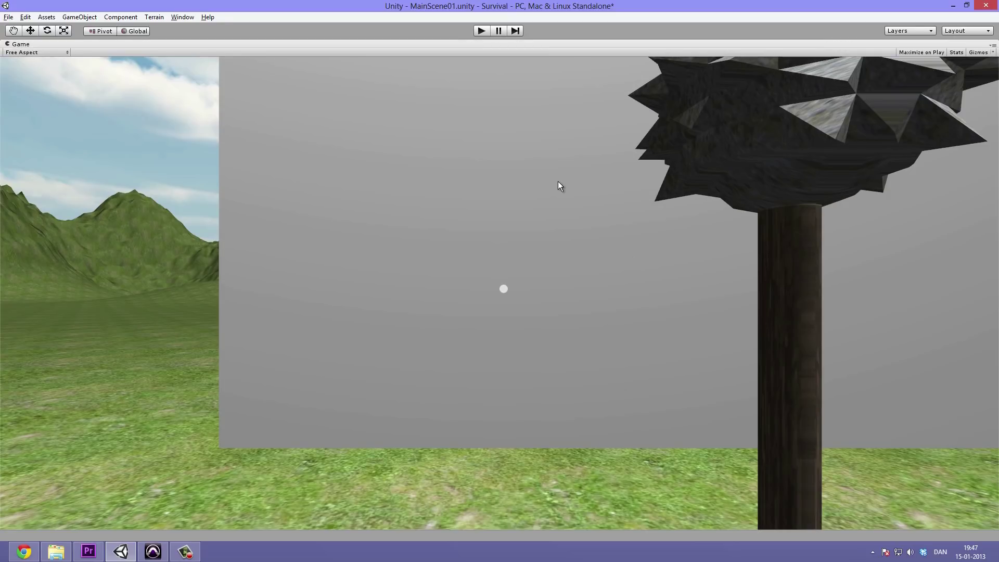
pyautogui.hotkey('ctrl', 'p')
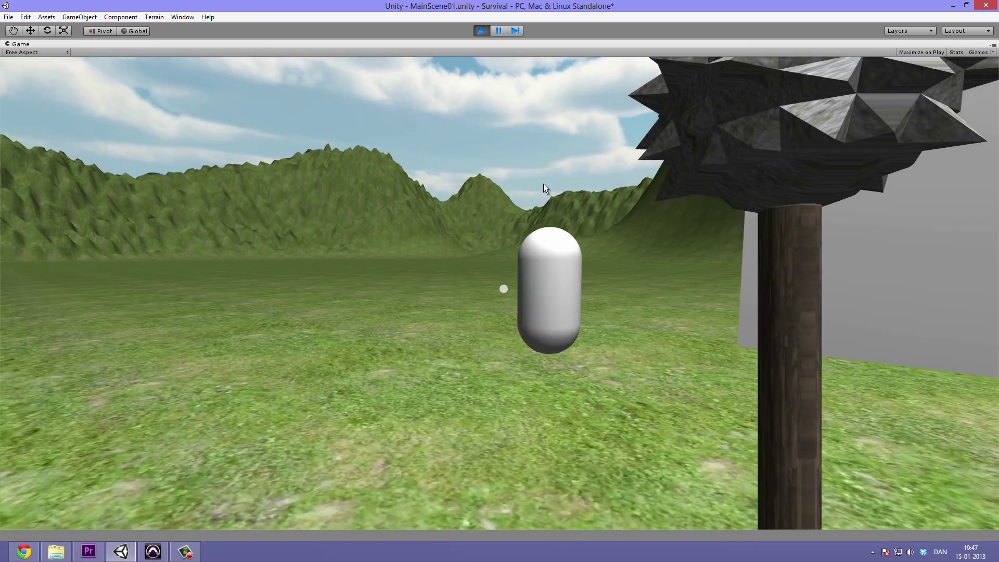
pyautogui.press('w')
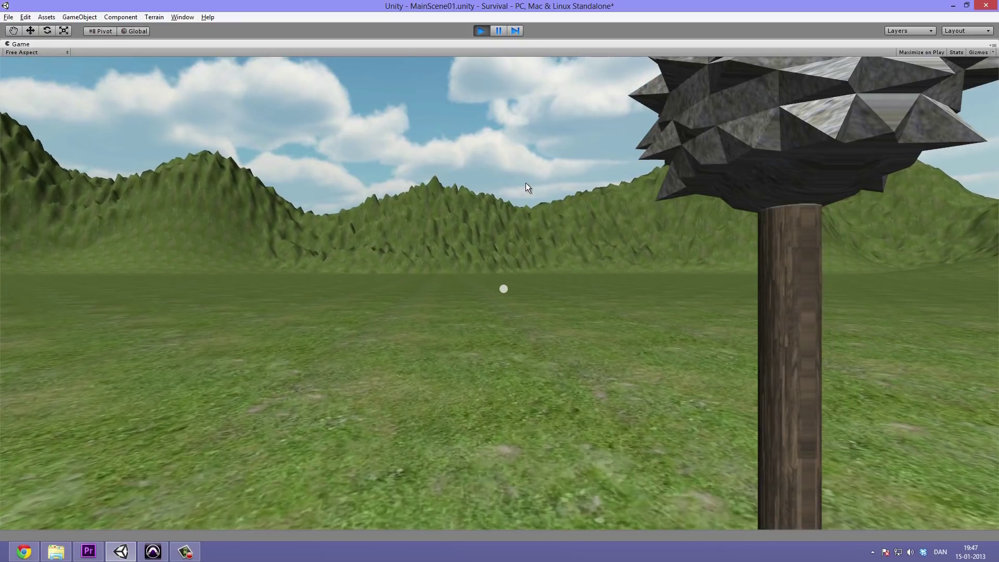
pyautogui.press('w')
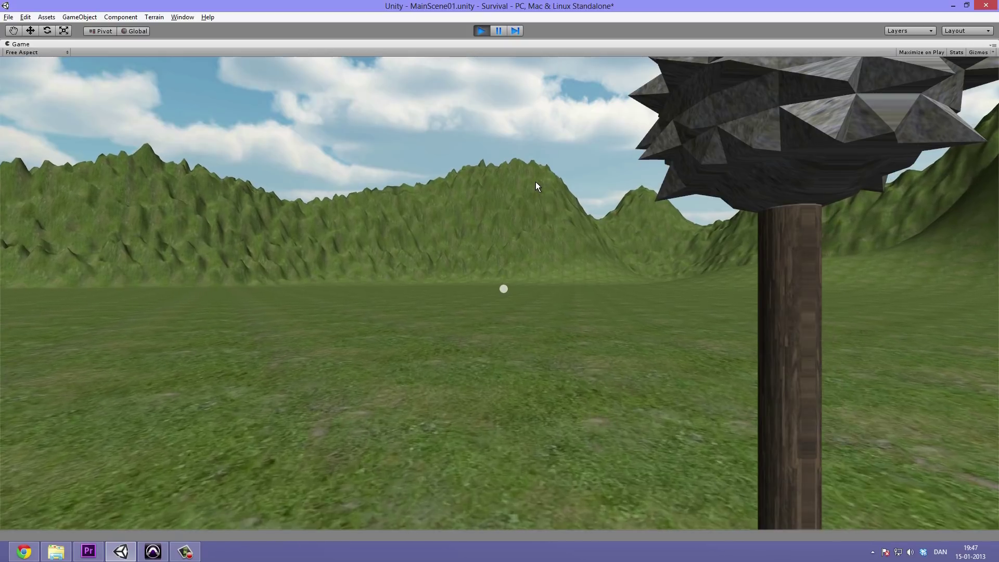
pyautogui.click(535, 182)
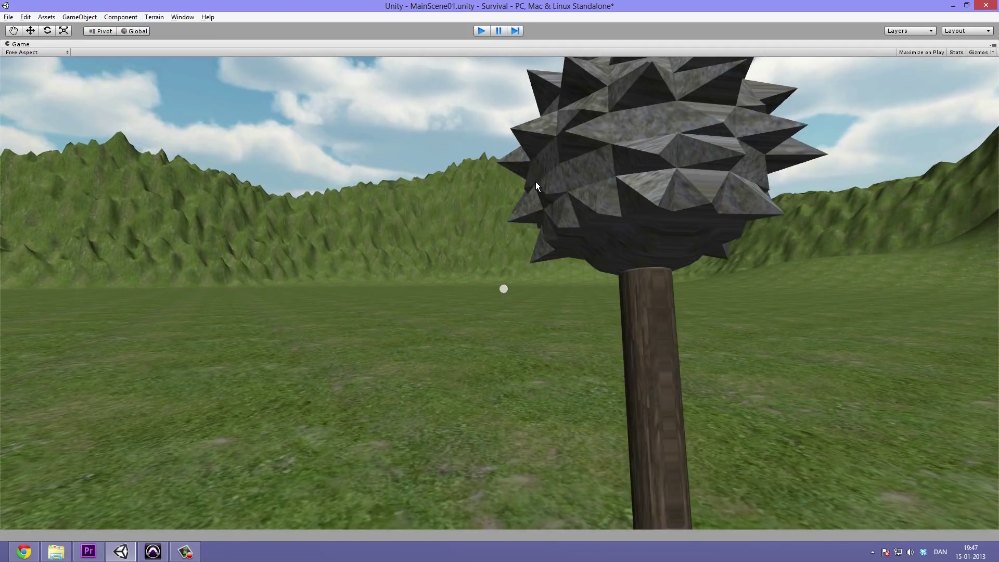
pyautogui.hotkey('ctrl', 'p')
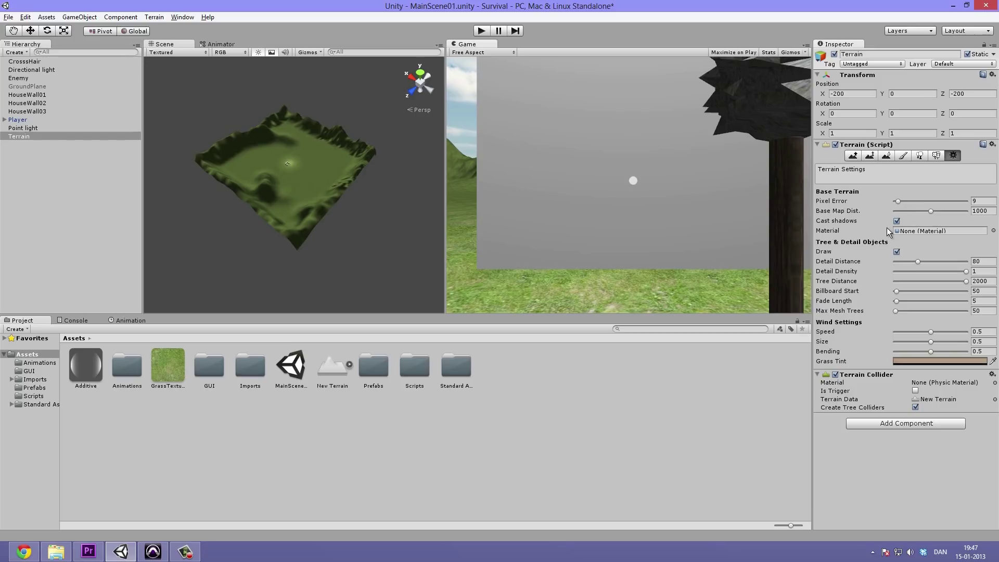
pyautogui.moveTo(898, 201)
pyautogui.mouseDown()
pyautogui.moveTo(910, 205)
pyautogui.moveTo(898, 206)
pyautogui.mouseUp()
# Collapse Terrain (Script) and briefly check Base Texture Resolution in Terrain > Set Resolution
pyautogui.click(847, 144)
pyautogui.click(138, 17)
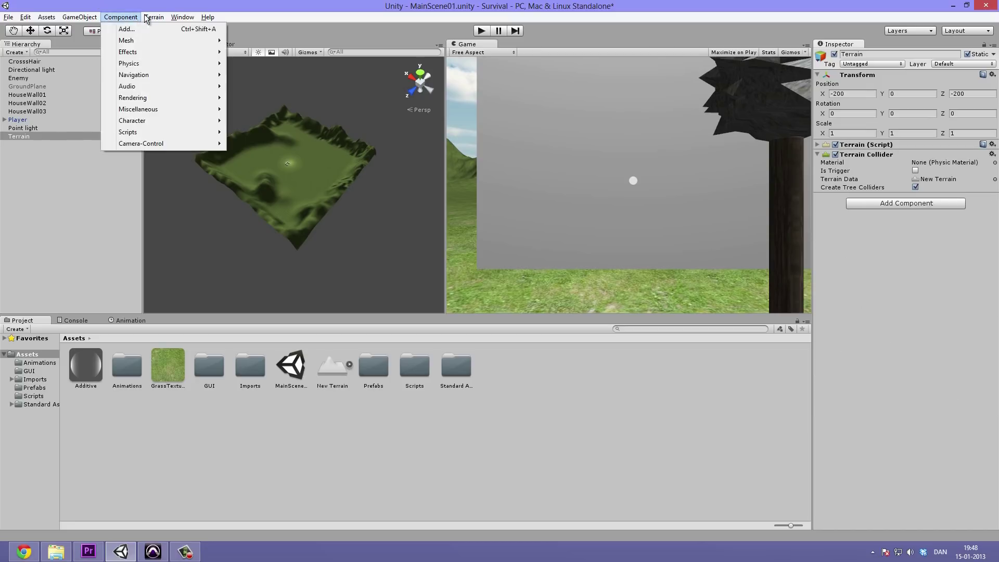
pyautogui.moveTo(162, 23)
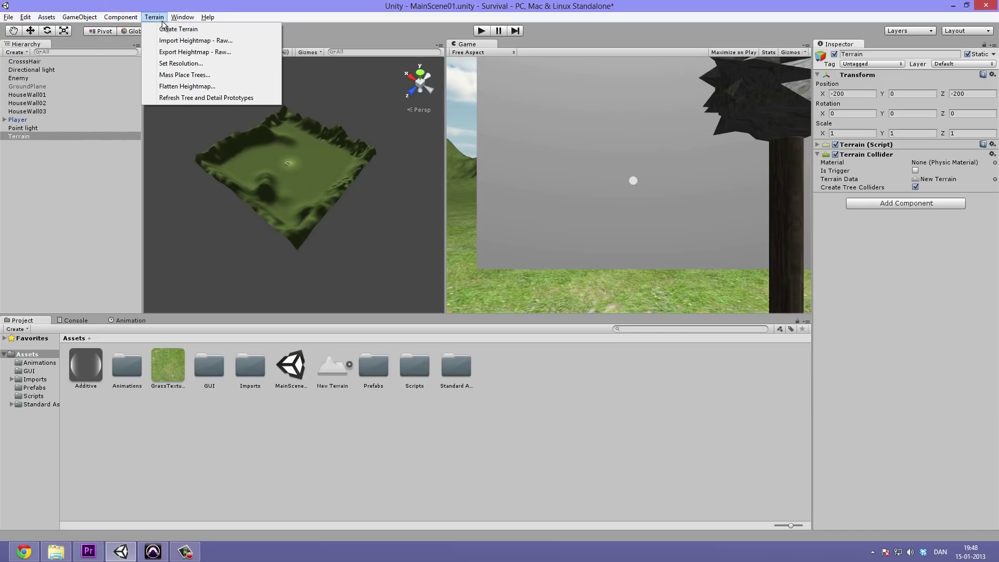
pyautogui.click(191, 63)
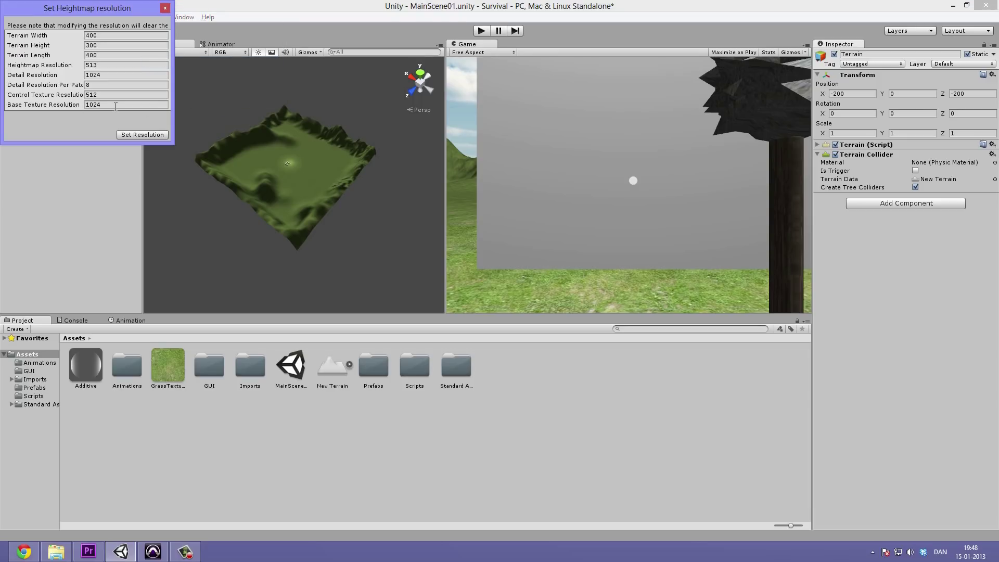
pyautogui.click(28, 102)
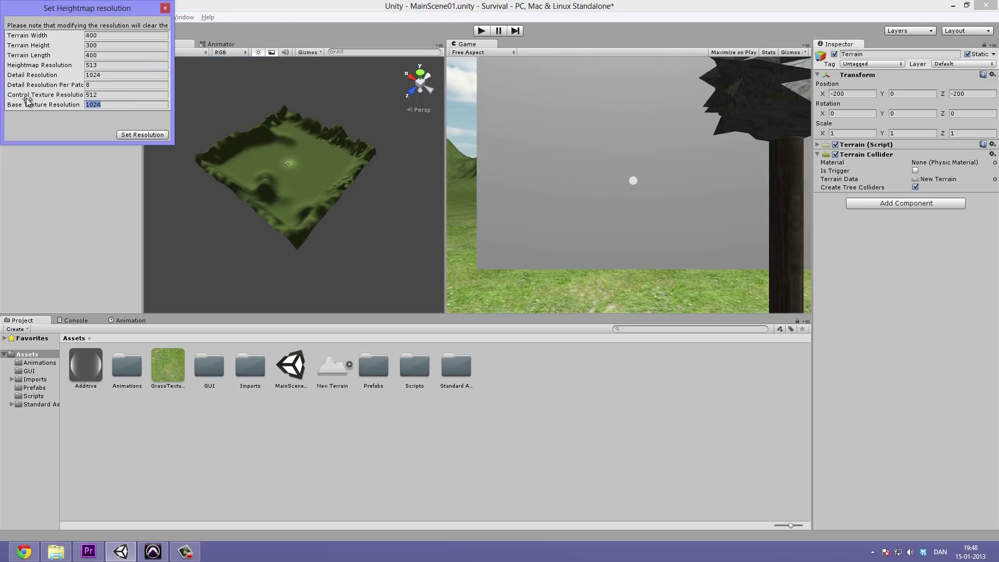
pyautogui.click(165, 11)
pyautogui.keyDown('alt'); pyautogui.moveTo(283, 176); pyautogui.dragTo(260, 94); pyautogui.keyUp('alt')
# Reopen Set Heightmap Resolution and inspect the Base and Control Texture Resolution (512) fields
pyautogui.click(192, 17)
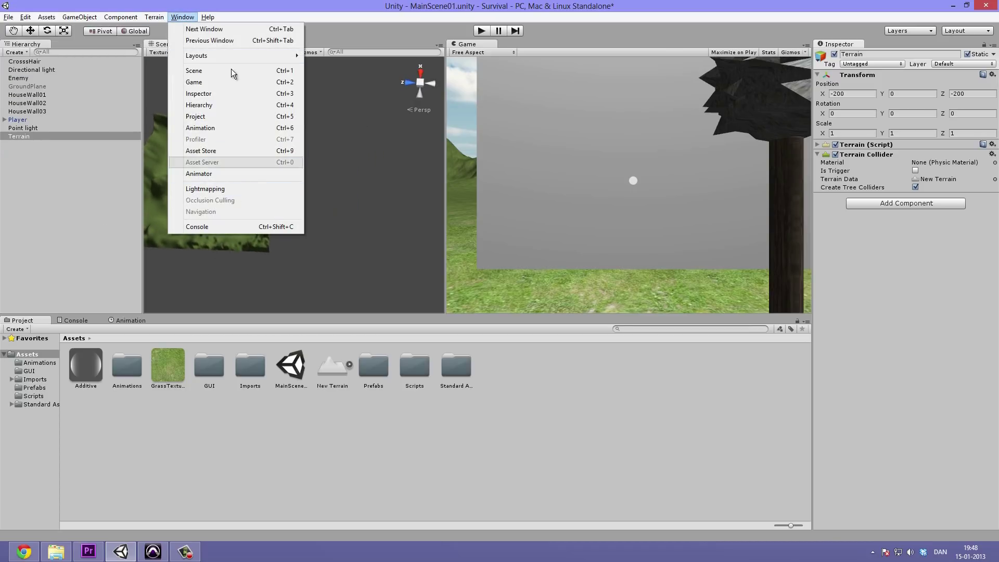
pyautogui.moveTo(155, 18)
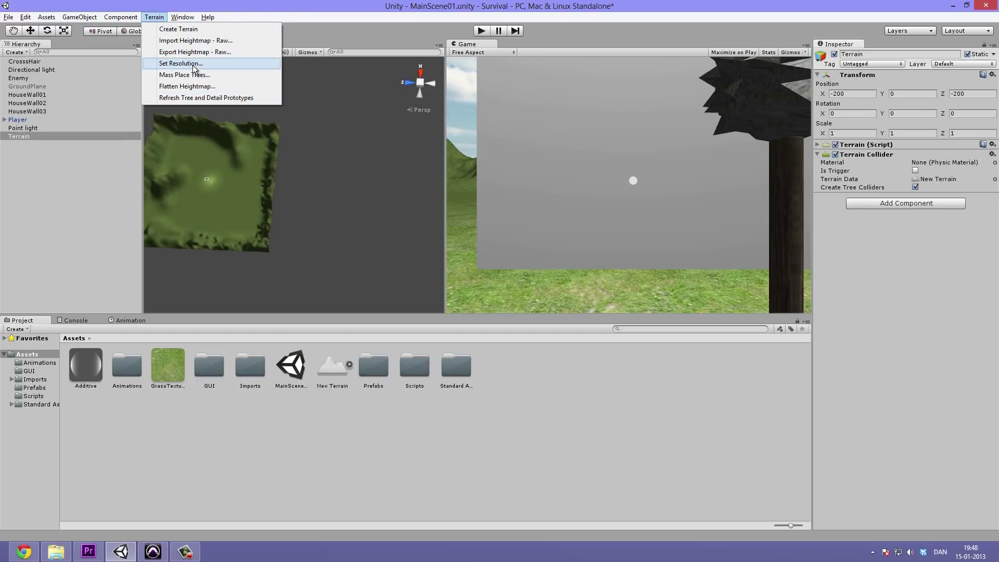
pyautogui.click(194, 64)
pyautogui.click(20, 102)
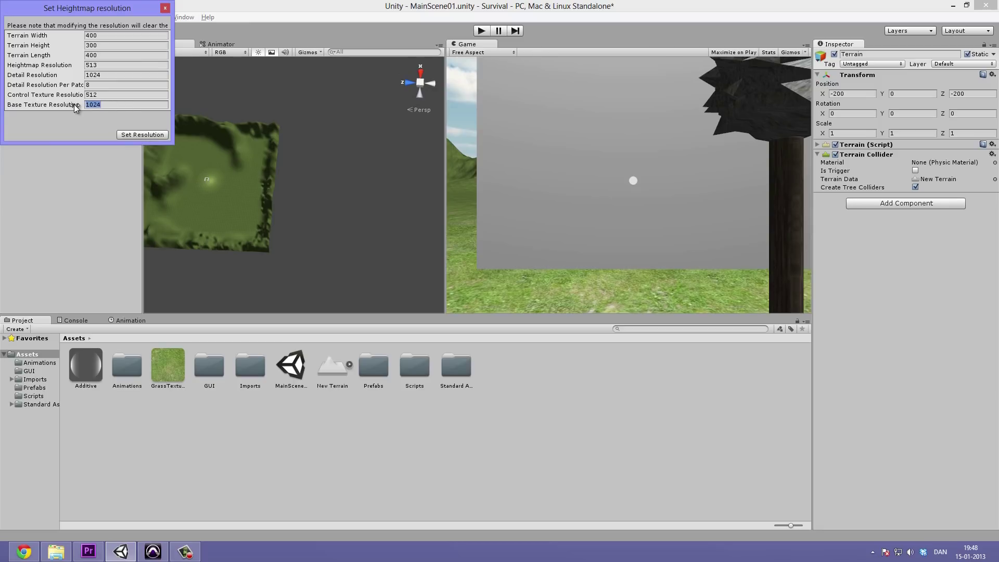
pyautogui.click(111, 106)
pyautogui.click(105, 94)
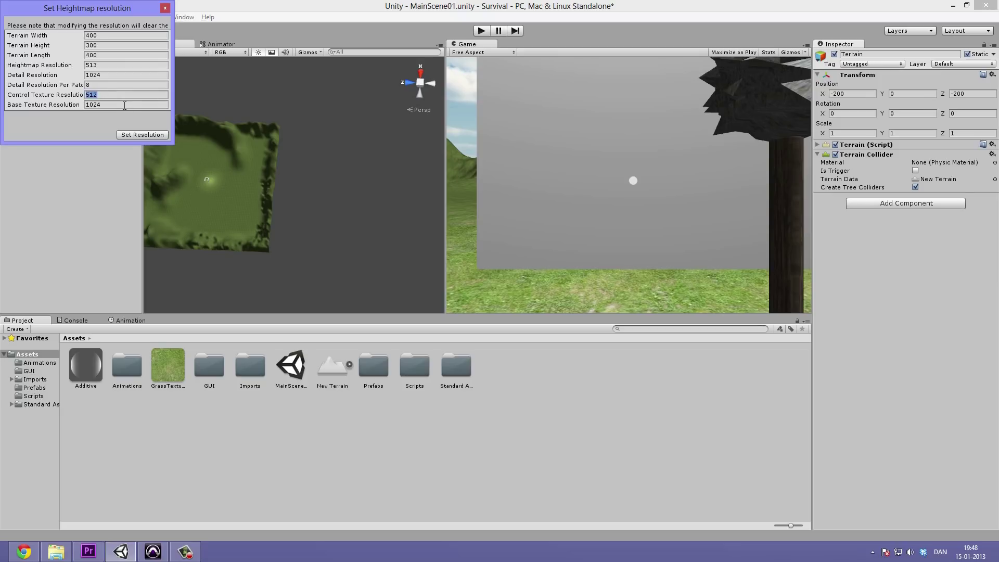
pyautogui.click(124, 106)
pyautogui.click(65, 92)
# Close the resolution dialog, reselect Terrain, and switch Terrain (Script) to the Paint Texture tool
pyautogui.click(167, 11)
pyautogui.keyDown('alt'); pyautogui.moveTo(257, 123); pyautogui.dragTo(263, 144); pyautogui.keyUp('alt')
pyautogui.scroll(2, 263, 145)
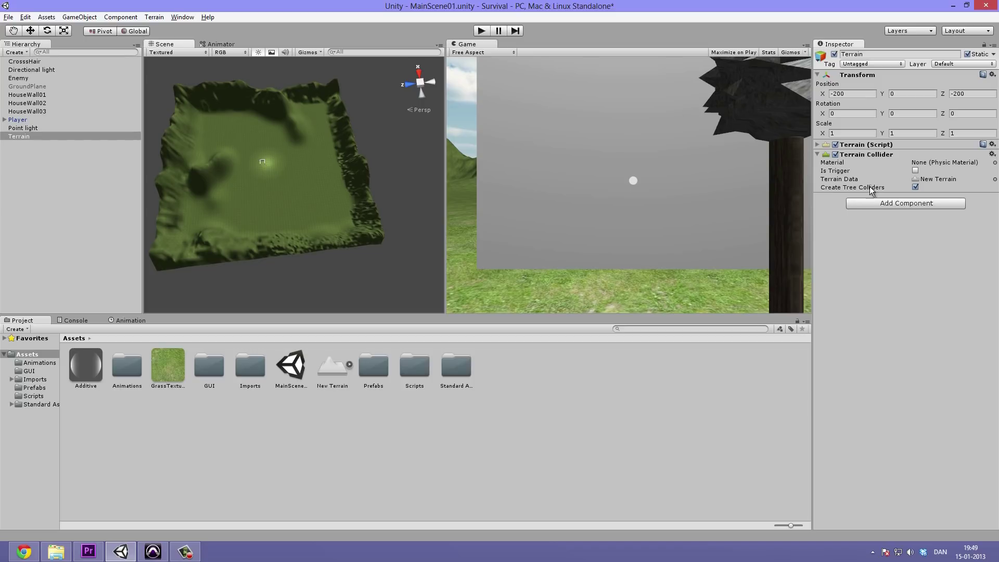
pyautogui.click(46, 137)
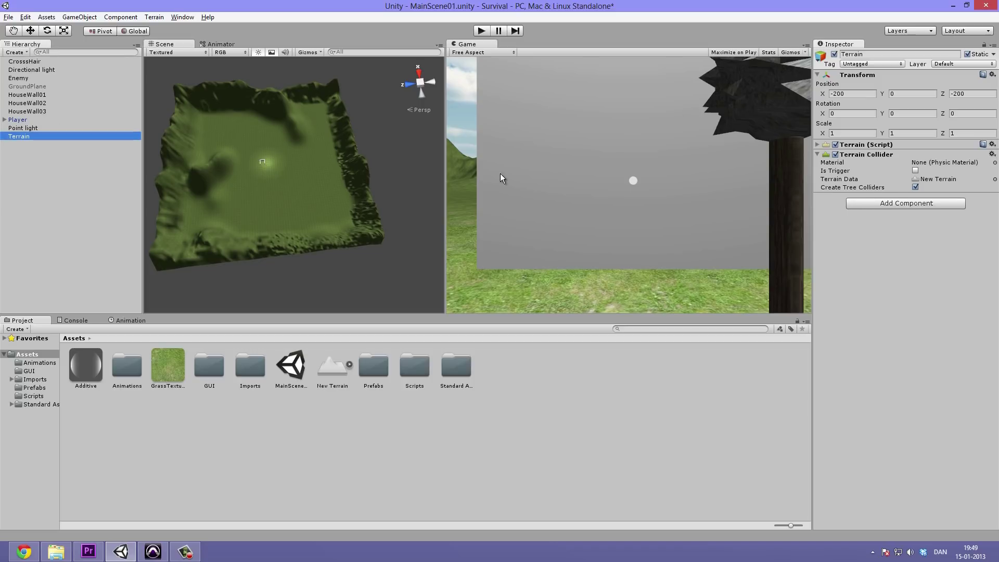
pyautogui.click(879, 146)
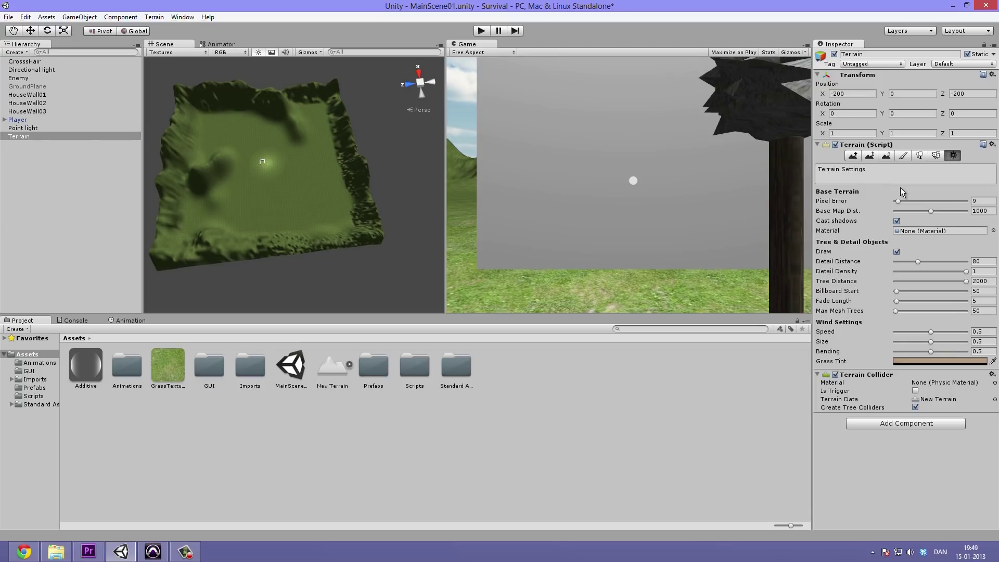
pyautogui.click(902, 156)
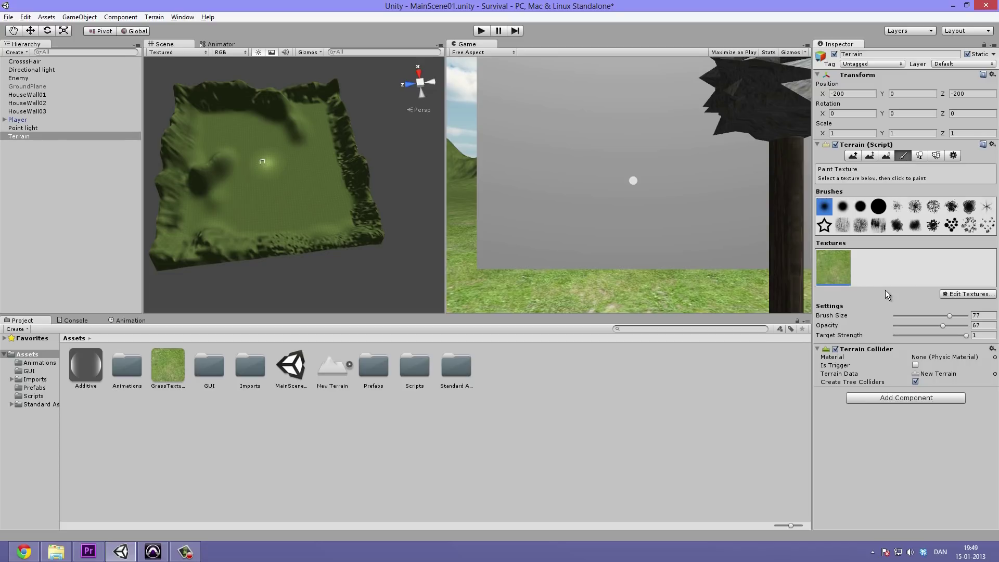
# Search Google Images for 'free stone texture seamless'
pyautogui.click(24, 552)
pyautogui.hotkey('alt', 'Left')
pyautogui.hotkey('alt', 'Left')
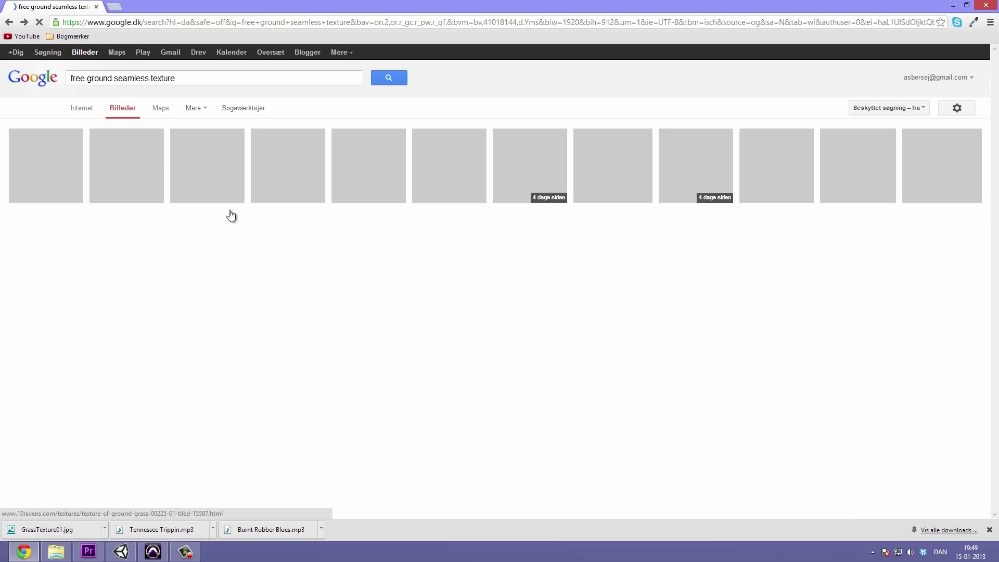
pyautogui.scroll(3, 299, 159)
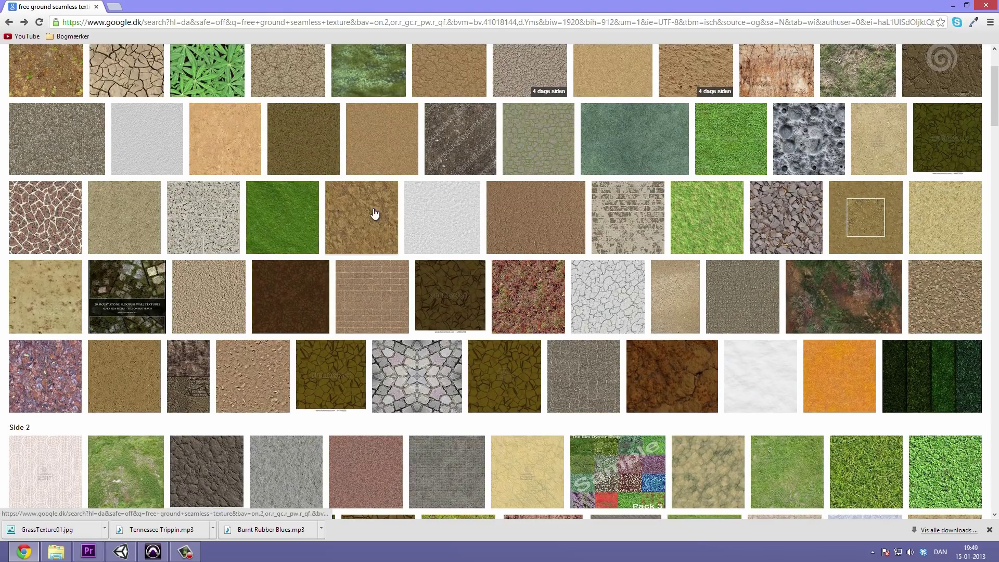
pyautogui.moveTo(357, 228)
pyautogui.scroll(3, 313, 223)
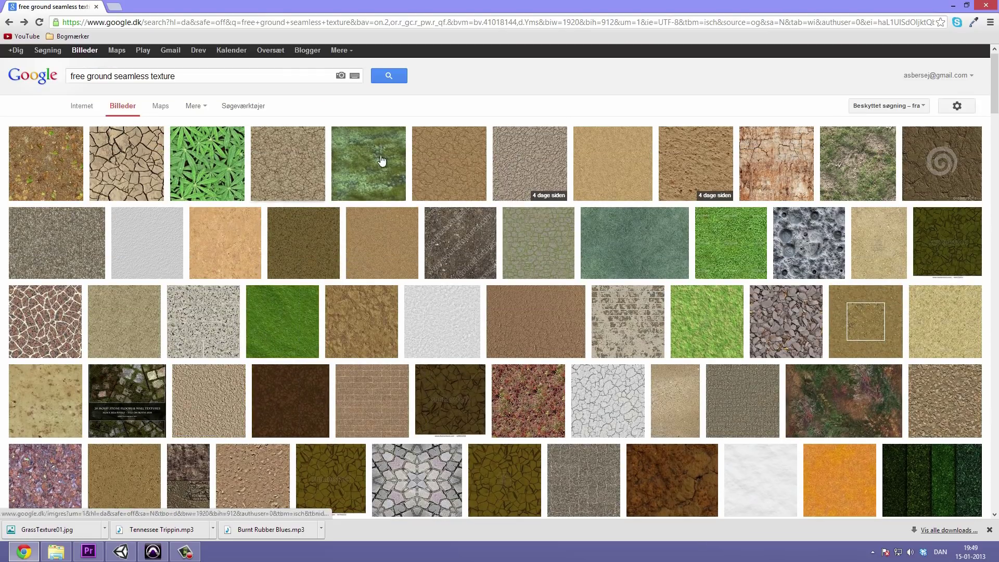
pyautogui.doubleClick(172, 76)
pyautogui.tripleClick(172, 76)
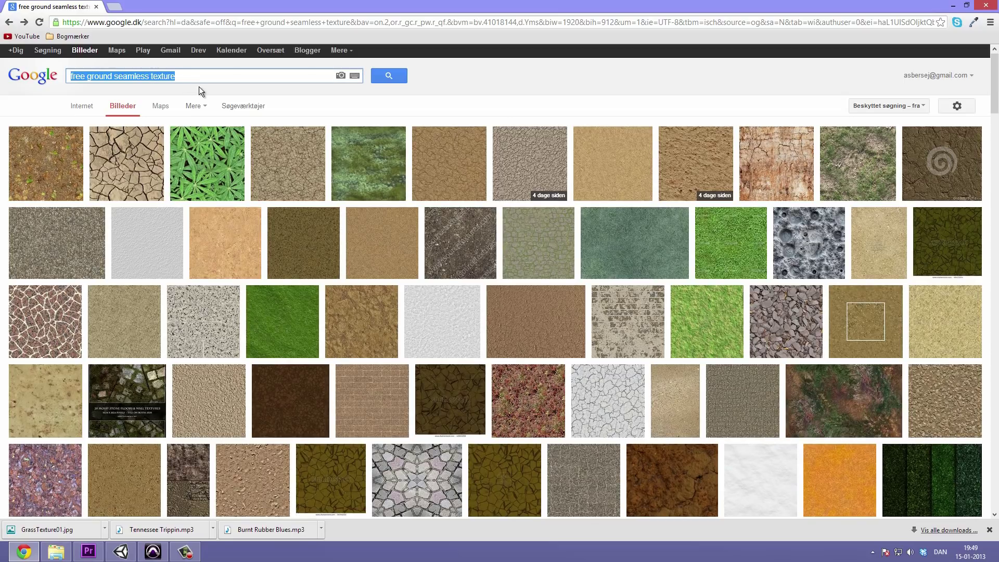
pyautogui.write('free stone ')
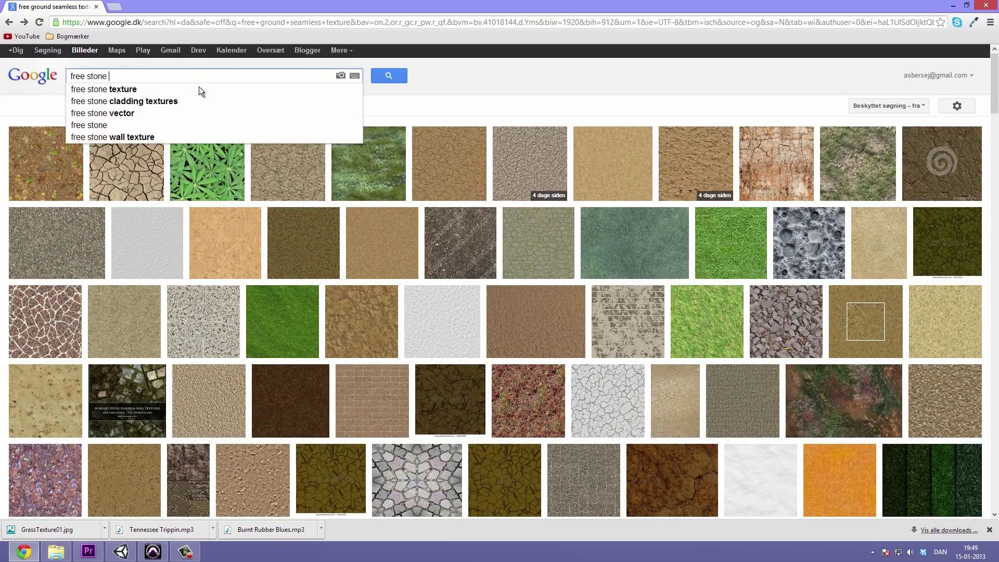
pyautogui.write('texture seamle')
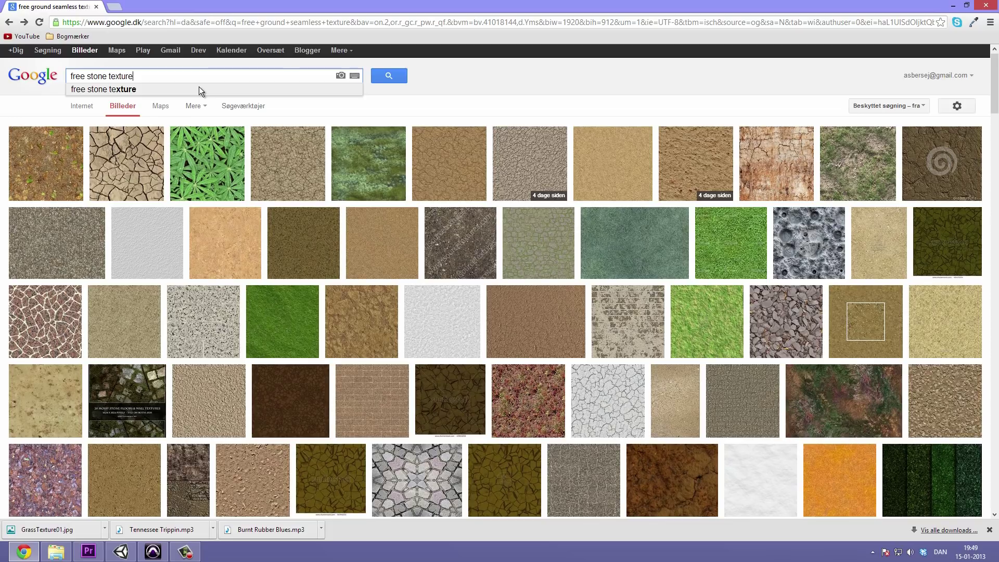
pyautogui.write('ss')
pyautogui.press('Return')
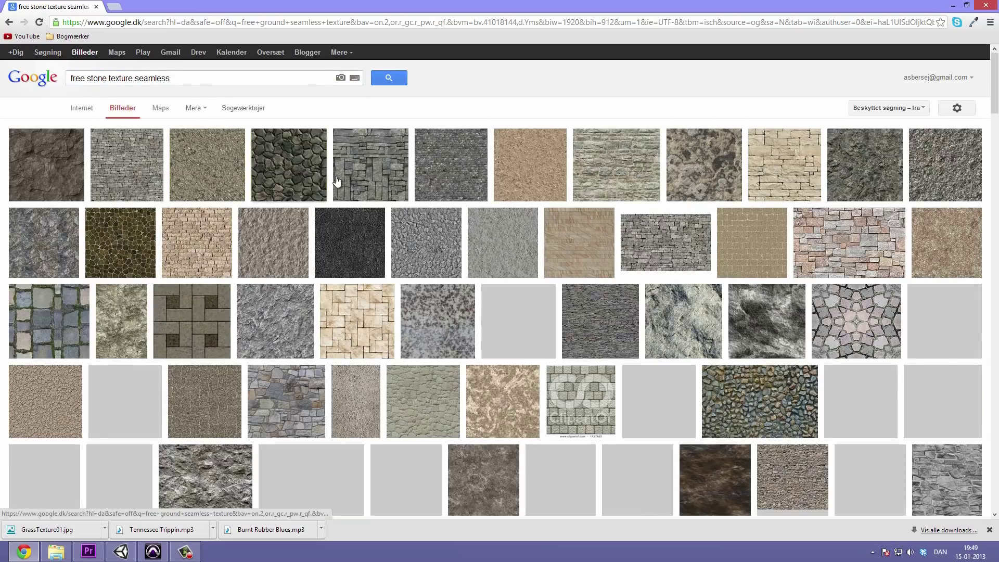
# Open the rocky stone image at full size and save it to Downloads
pyautogui.click(69, 155)
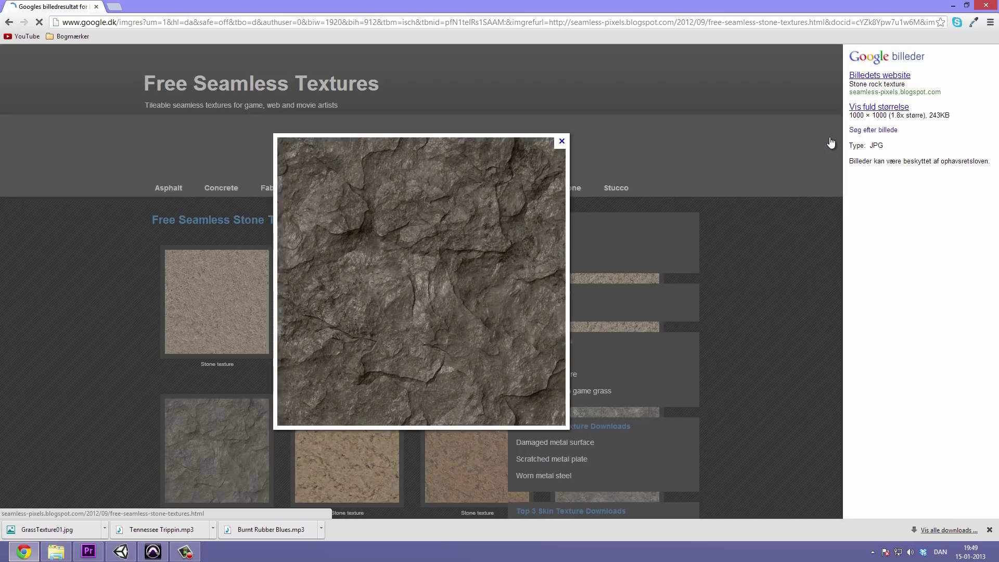
pyautogui.click(908, 108)
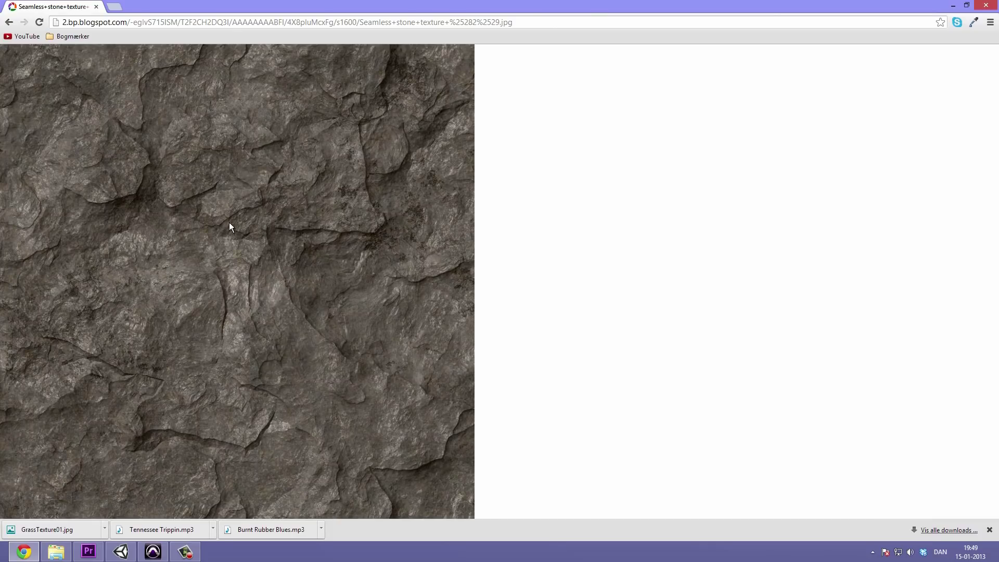
pyautogui.rightClick(230, 223)
pyautogui.click(298, 232)
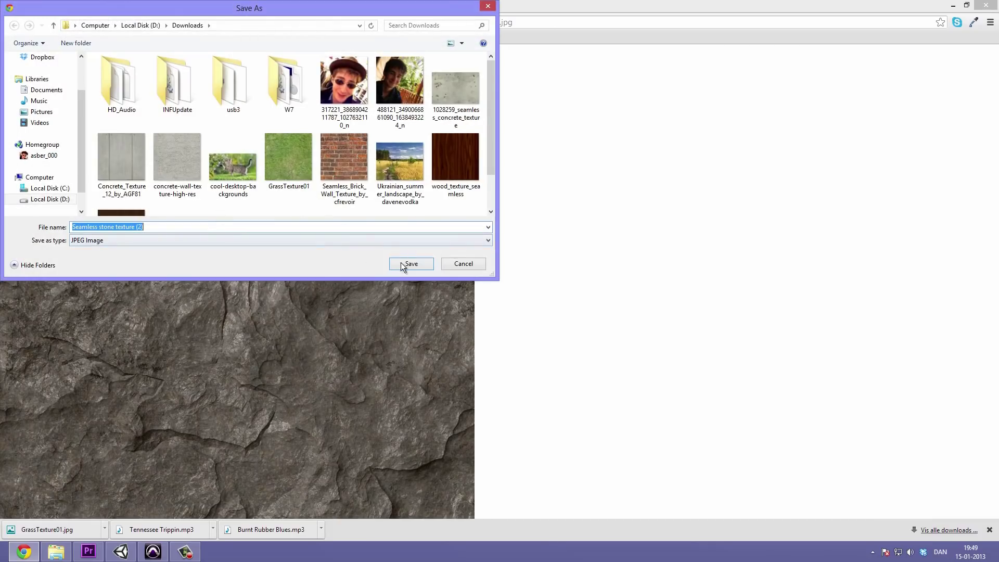
pyautogui.click(410, 265)
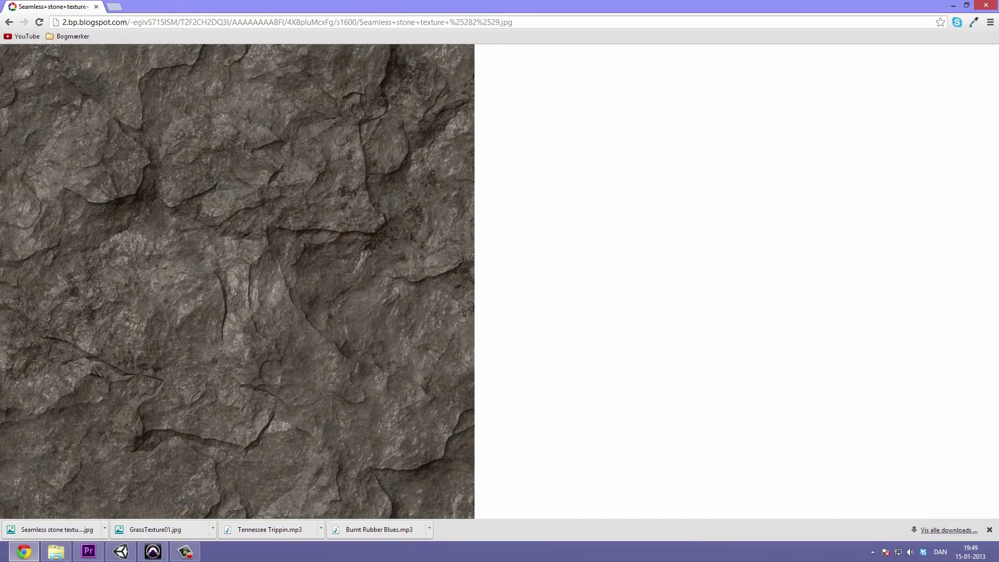
# Rename the imported stone image asset in Unity to StoneTexture01
pyautogui.click(121, 551)
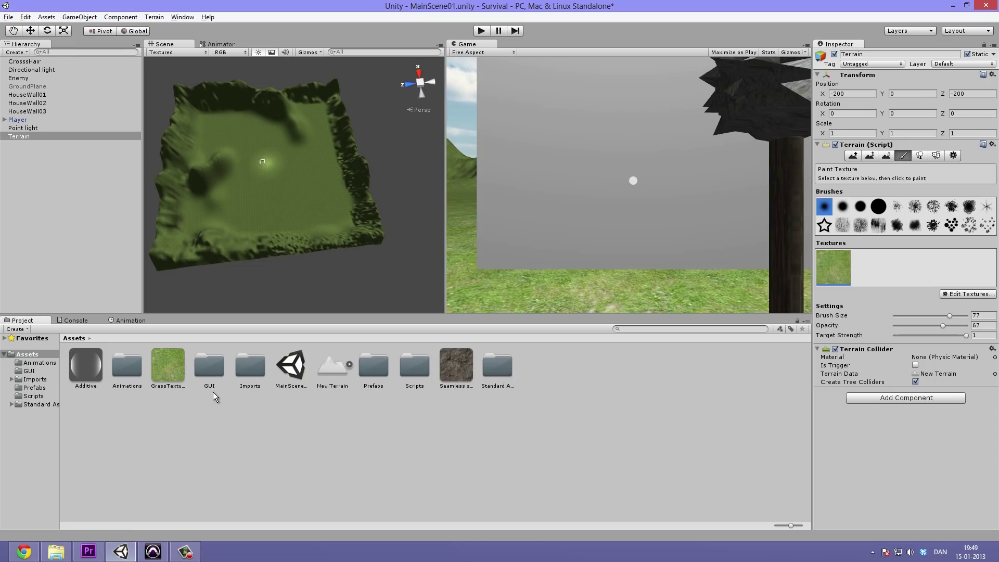
pyautogui.click(452, 386)
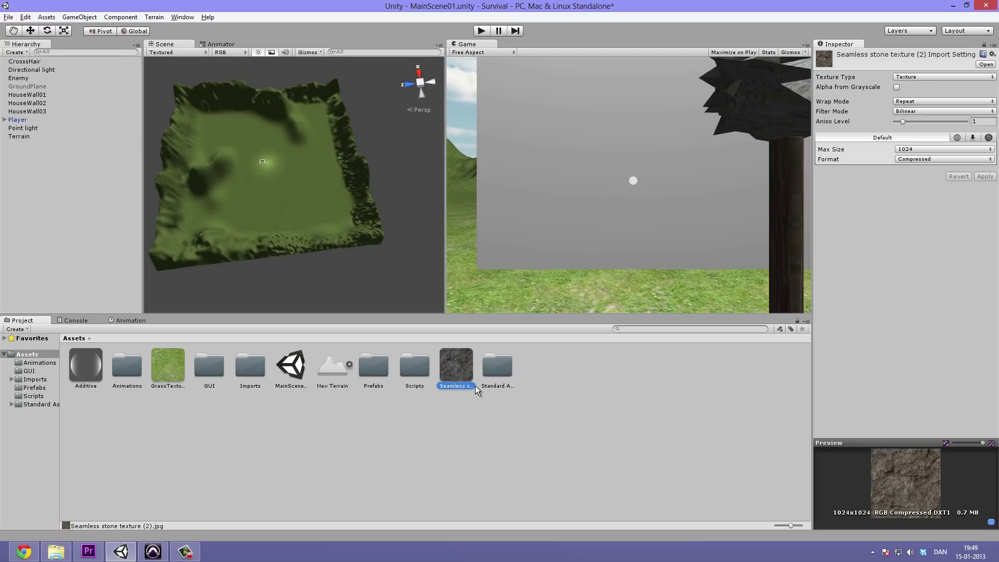
pyautogui.click(476, 386)
pyautogui.write('St')
pyautogui.write('oneTexture')
pyautogui.write('01')
pyautogui.press('Return')
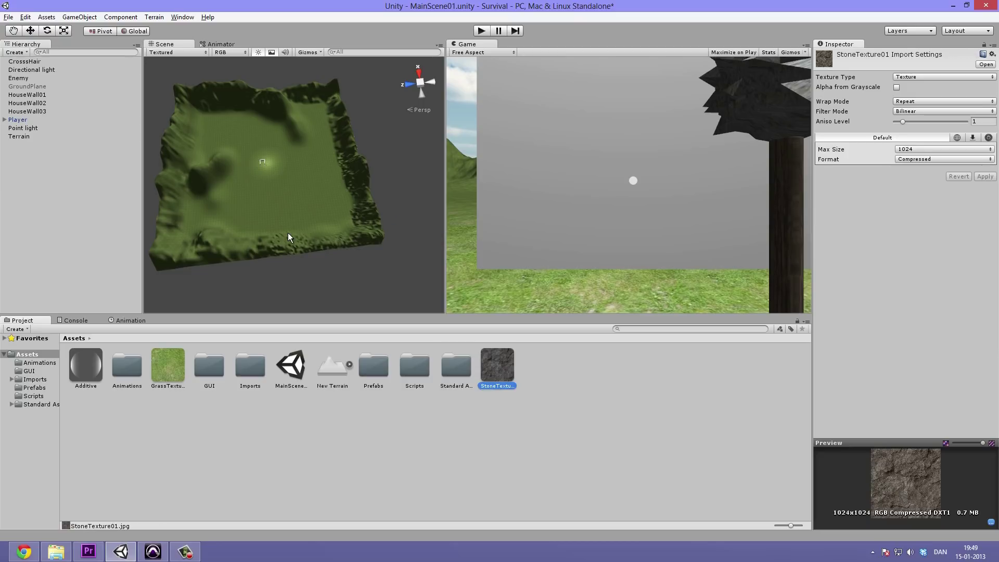
# Add StoneTexture01 as a new terrain texture with tile size 10 by 10
pyautogui.click(288, 196)
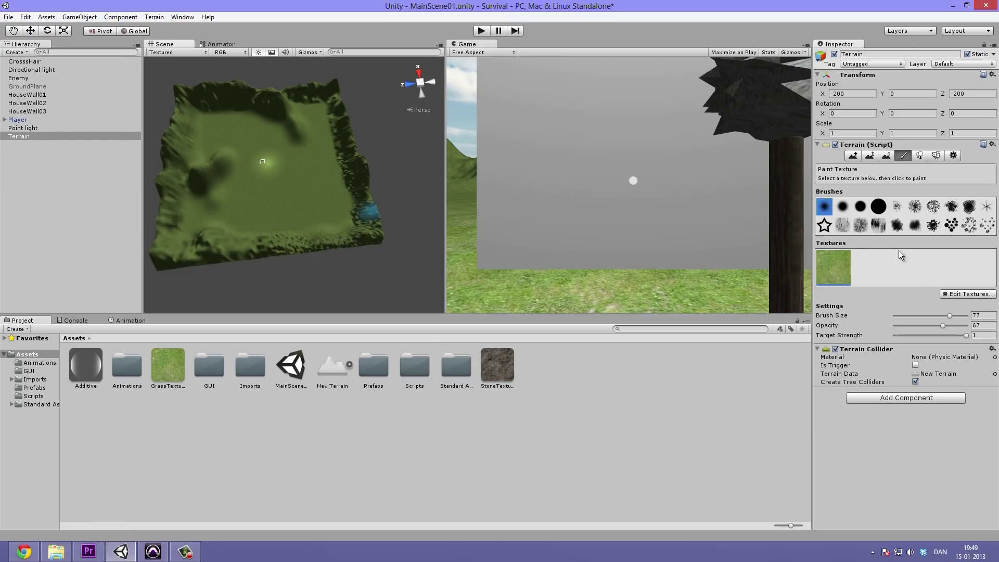
pyautogui.click(951, 296)
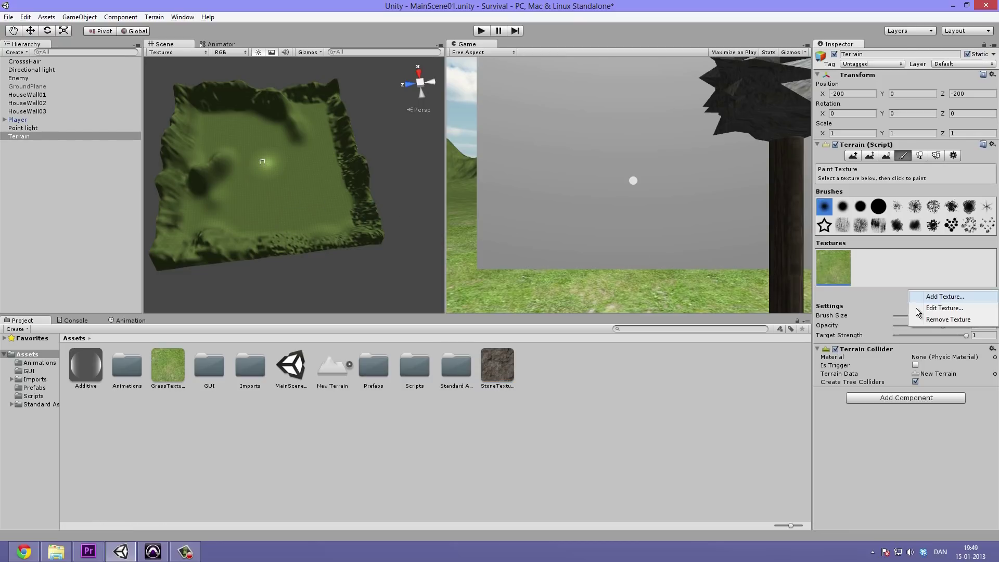
pyautogui.click(957, 297)
pyautogui.moveTo(499, 368); pyautogui.dragTo(46, 55)
pyautogui.click(82, 93)
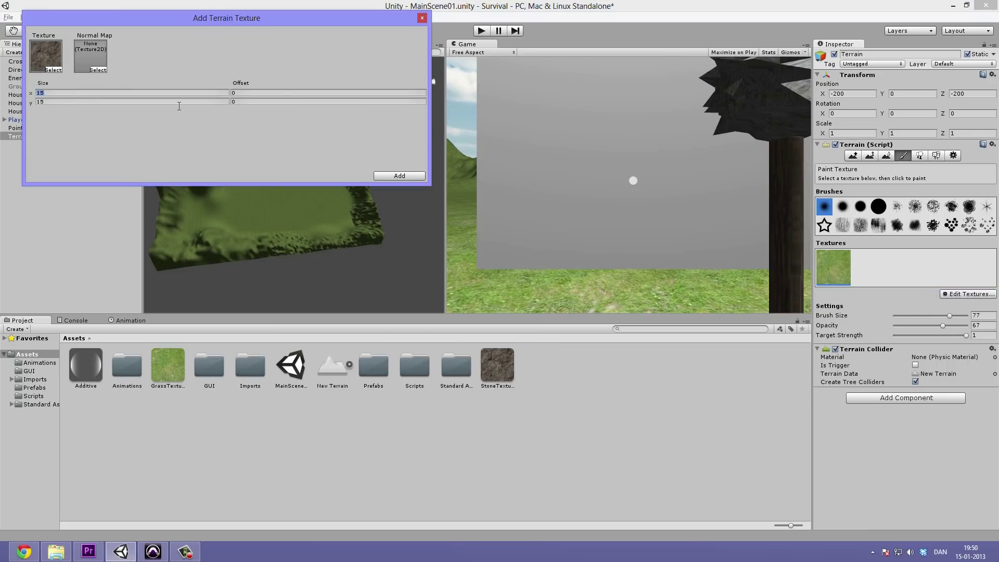
pyautogui.write('10')
pyautogui.press('Tab')
pyautogui.write('10')
pyautogui.click(382, 175)
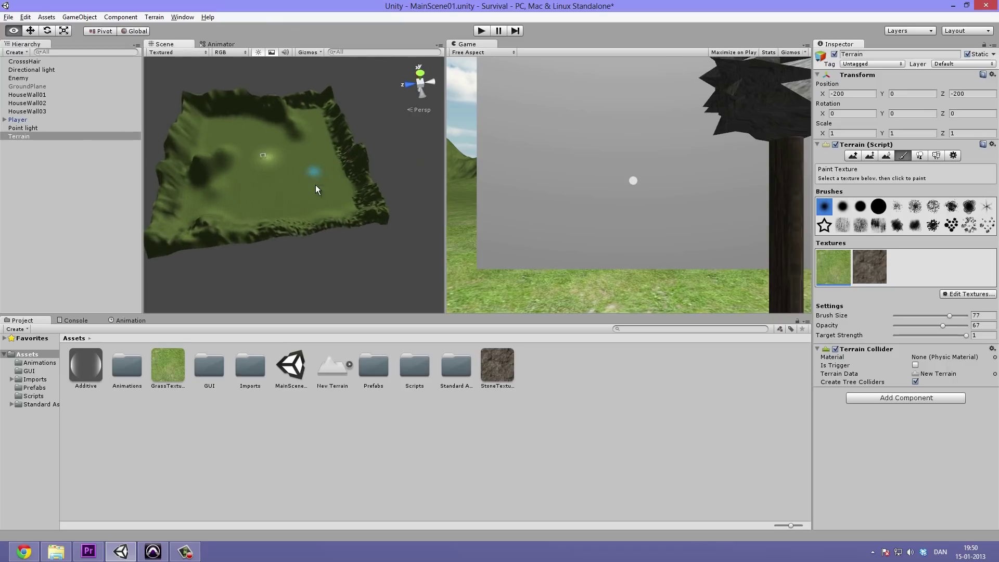
# Select the stone texture and paint it over the terrain's ridge and peaks
pyautogui.keyDown('alt'); pyautogui.moveTo(316, 186); pyautogui.dragTo(323, 216); pyautogui.keyUp('alt')
pyautogui.click(882, 274)
pyautogui.keyDown('alt'); pyautogui.moveTo(308, 152); pyautogui.dragTo(148, 201); pyautogui.keyUp('alt')
pyautogui.keyDown('alt'); pyautogui.moveTo(310, 131); pyautogui.dragTo(338, 119); pyautogui.keyUp('alt')
pyautogui.moveTo(301, 96); pyautogui.dragTo(157, 100, button='middle')
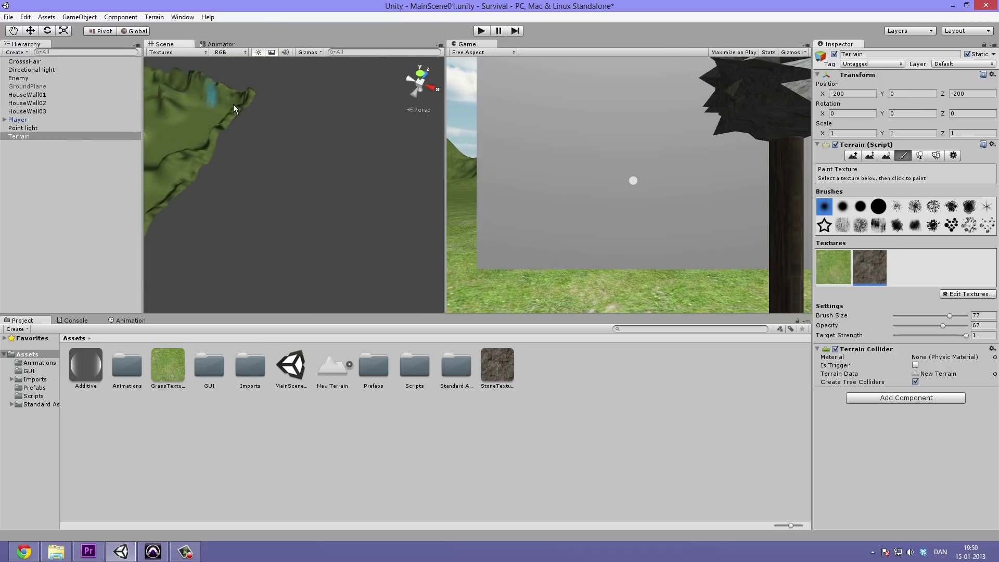
pyautogui.moveTo(233, 104); pyautogui.dragTo(397, 143, button='middle')
pyautogui.moveTo(353, 126)
pyautogui.keyDown('alt'); pyautogui.mouseDown()
pyautogui.moveTo(306, 138)
pyautogui.moveTo(348, 151)
pyautogui.mouseUp(); pyautogui.keyUp('alt')
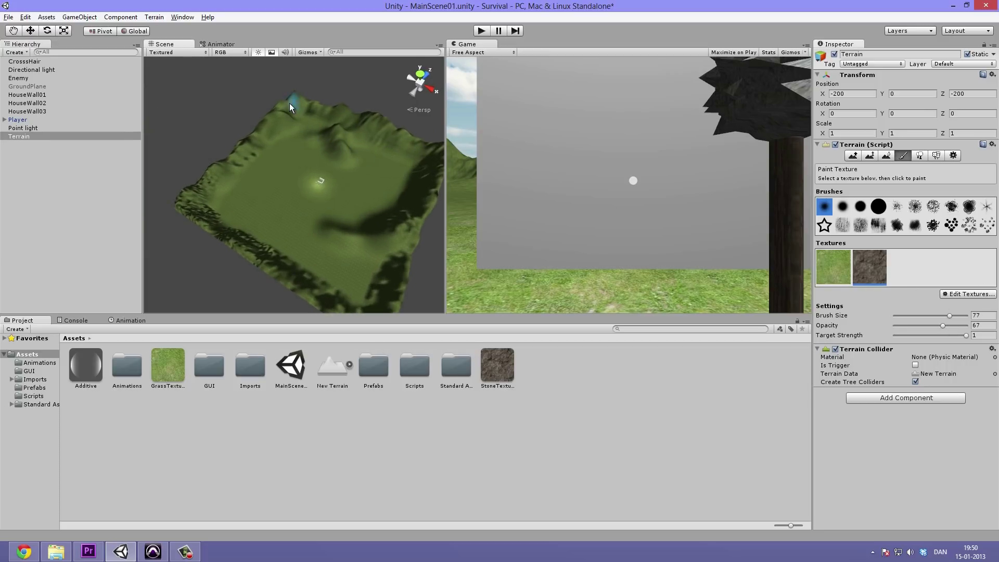
pyautogui.moveTo(262, 121)
pyautogui.mouseDown()
pyautogui.moveTo(279, 101)
pyautogui.moveTo(280, 116)
pyautogui.moveTo(319, 92)
pyautogui.moveTo(304, 99)
pyautogui.moveTo(333, 104)
pyautogui.mouseUp()
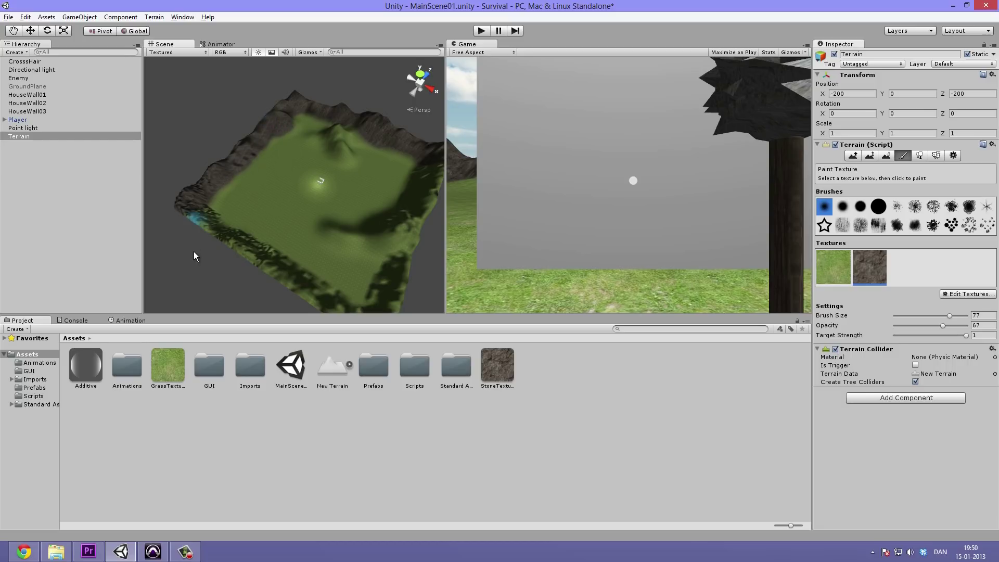
# Zoom out and orbit to inspect the stone-painted mountains from several angles
pyautogui.keyDown('alt'); pyautogui.moveTo(263, 235); pyautogui.dragTo(209, 136); pyautogui.keyUp('alt')
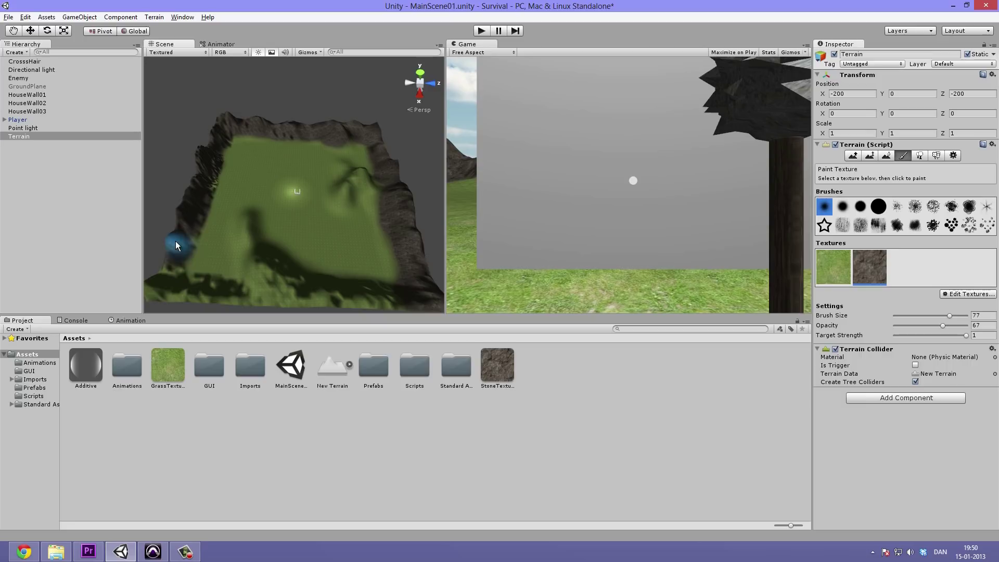
pyautogui.scroll(-3, 227, 242)
pyautogui.keyDown('alt'); pyautogui.moveTo(264, 252); pyautogui.dragTo(221, 216); pyautogui.keyUp('alt')
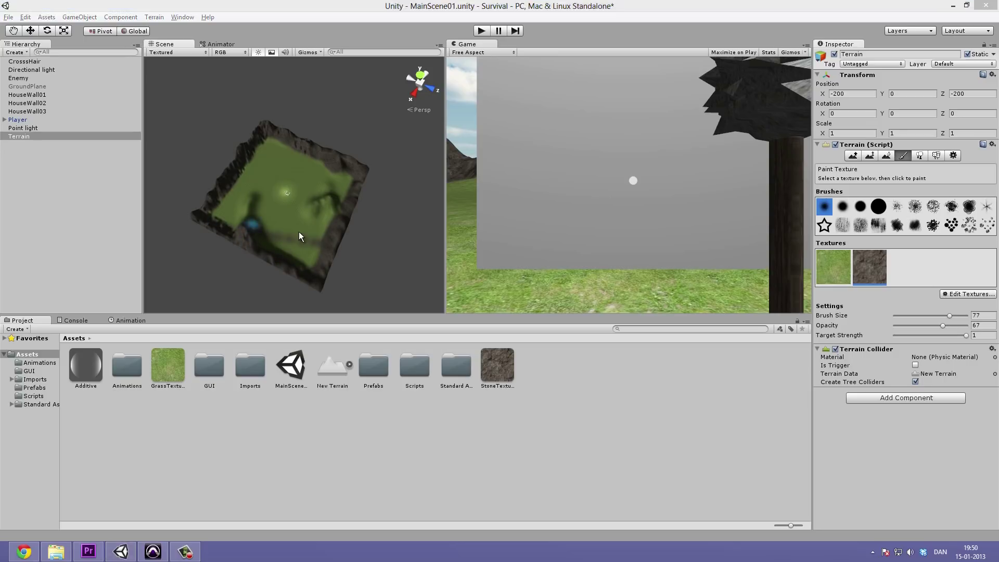
pyautogui.press('super')
pyautogui.press('super')
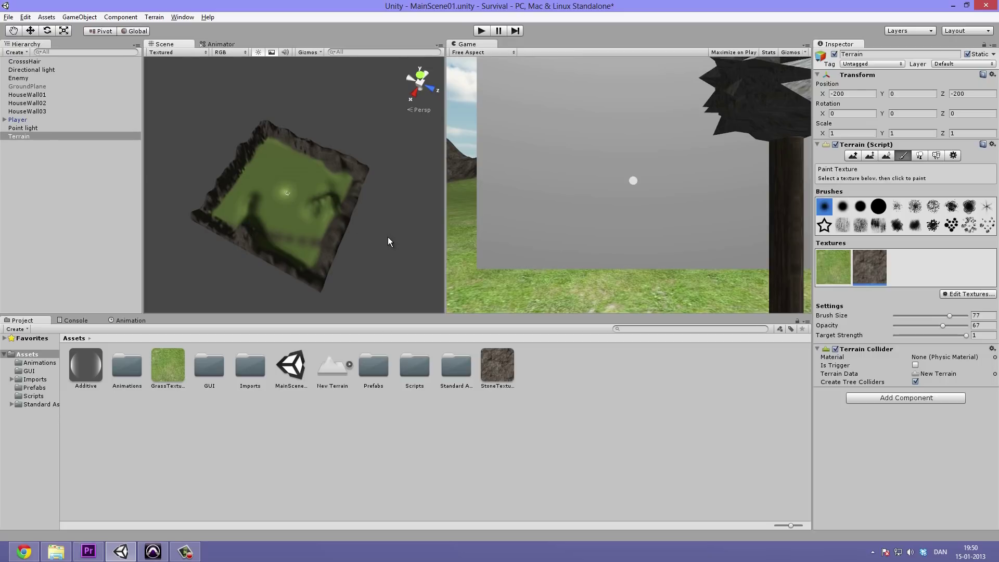
pyautogui.keyDown('alt'); pyautogui.moveTo(358, 231); pyautogui.dragTo(293, 234); pyautogui.keyUp('alt')
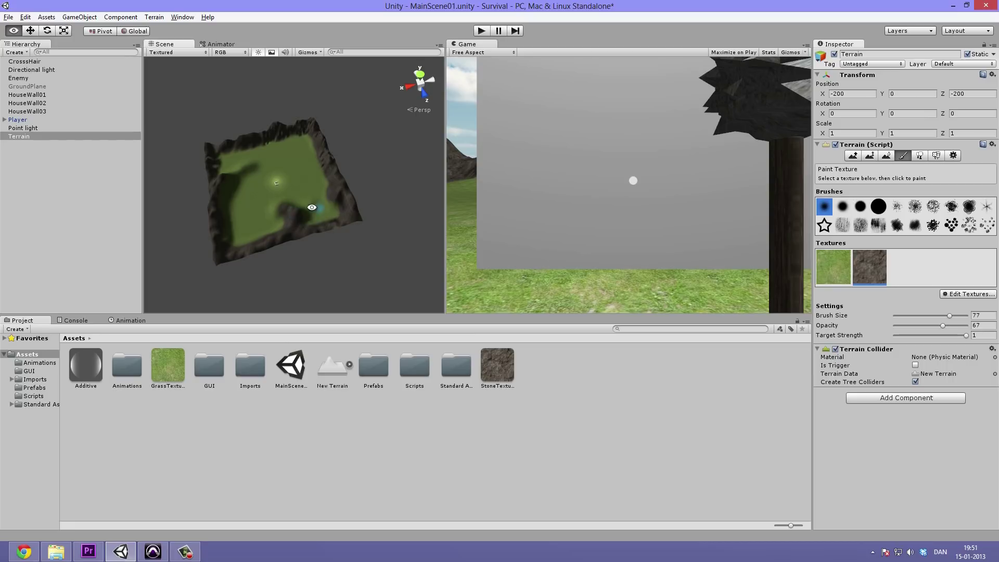
pyautogui.keyDown('alt'); pyautogui.moveTo(297, 209); pyautogui.dragTo(140, 160); pyautogui.keyUp('alt')
# Maximize the game view and play-test, walking left, back and right through the valley
pyautogui.hotkey('shift', 'space')
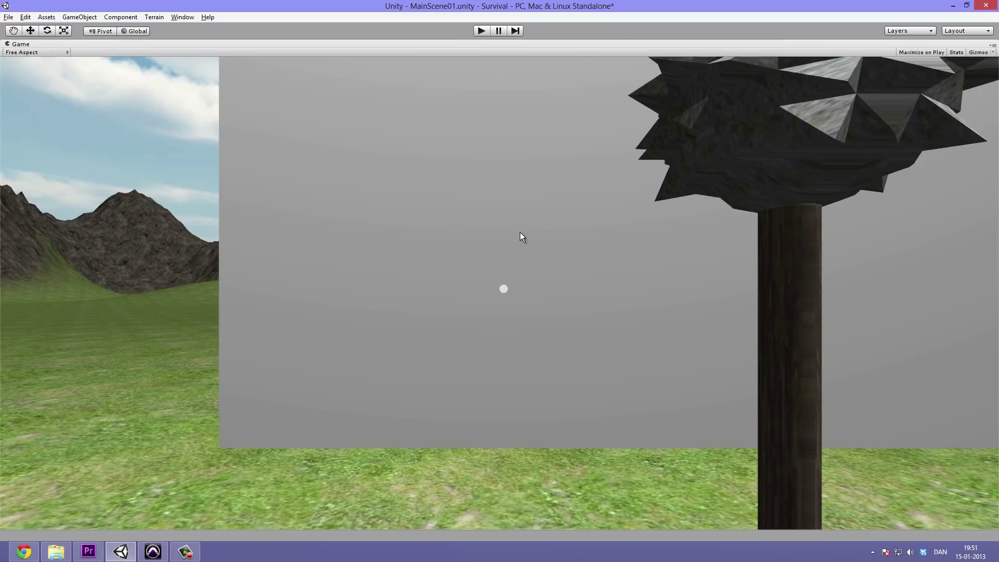
pyautogui.hotkey('ctrl', 'p')
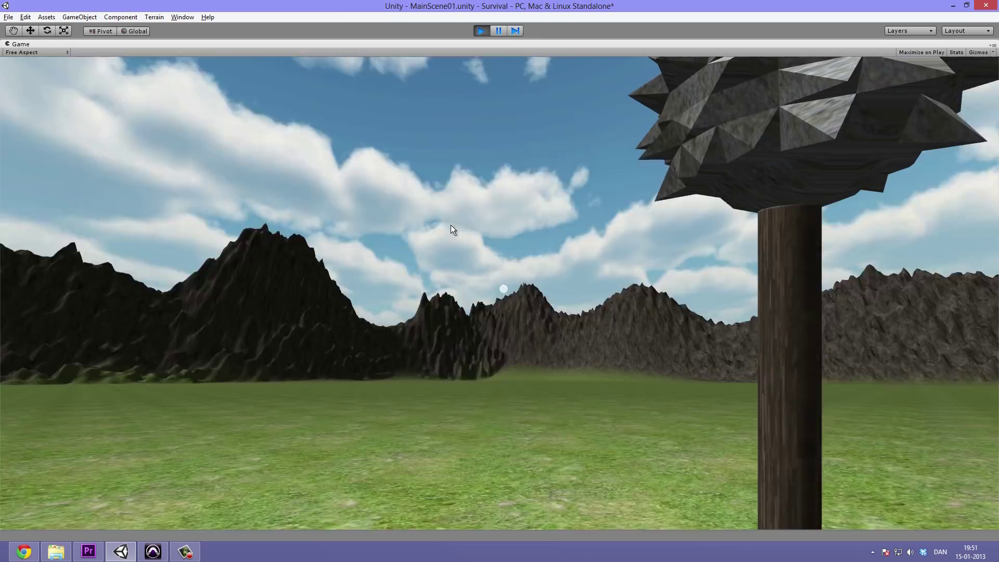
pyautogui.press('a')
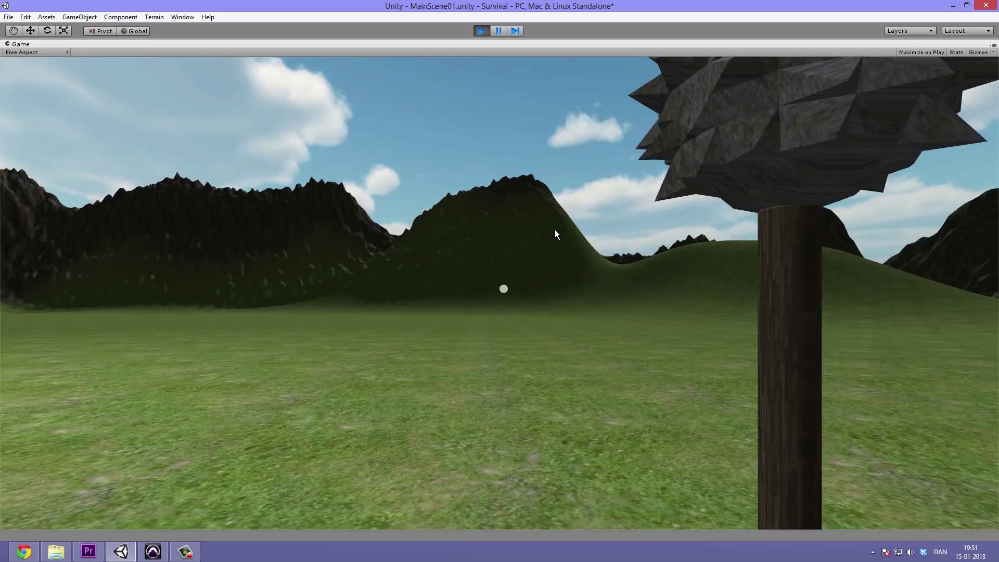
pyautogui.press('s')
pyautogui.press('d')
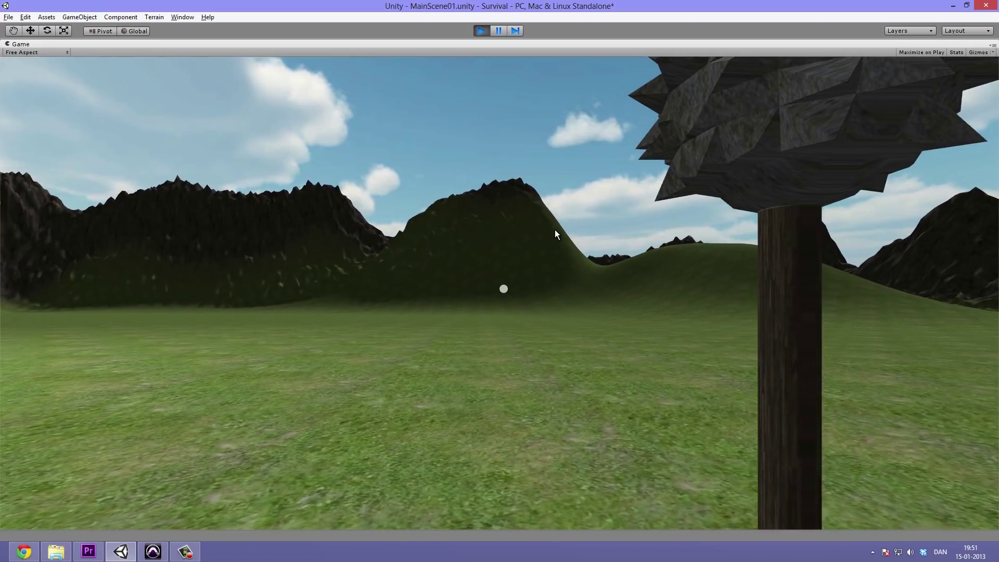
pyautogui.hotkey('ctrl', 'p')
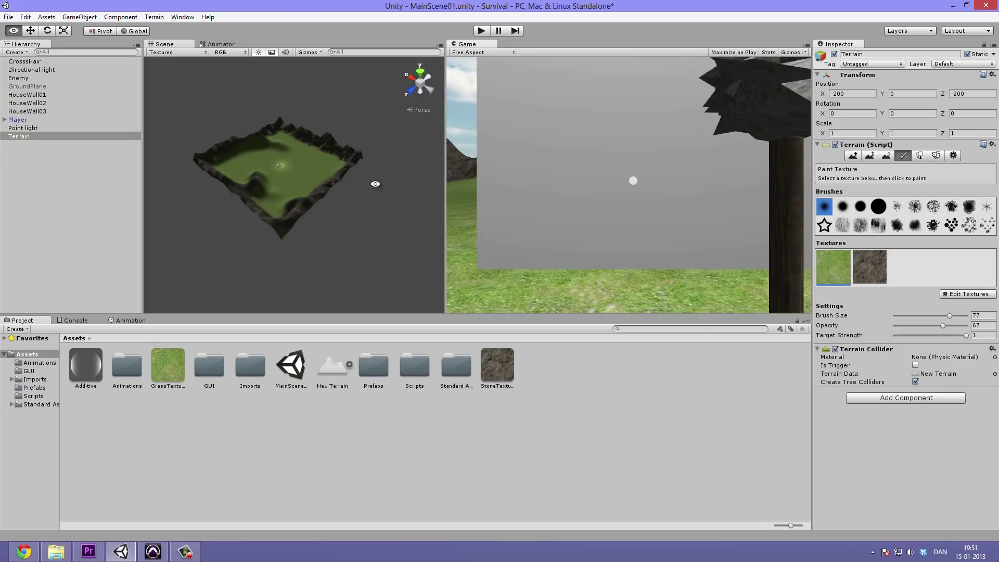
# Zoom in on the terrain and pick the stone texture for painting
pyautogui.keyDown('alt'); pyautogui.moveTo(375, 184); pyautogui.dragTo(99, 234); pyautogui.keyUp('alt')
pyautogui.scroll(5, 369, 167)
pyautogui.keyDown('alt'); pyautogui.moveTo(375, 128); pyautogui.dragTo(339, 80); pyautogui.keyUp('alt')
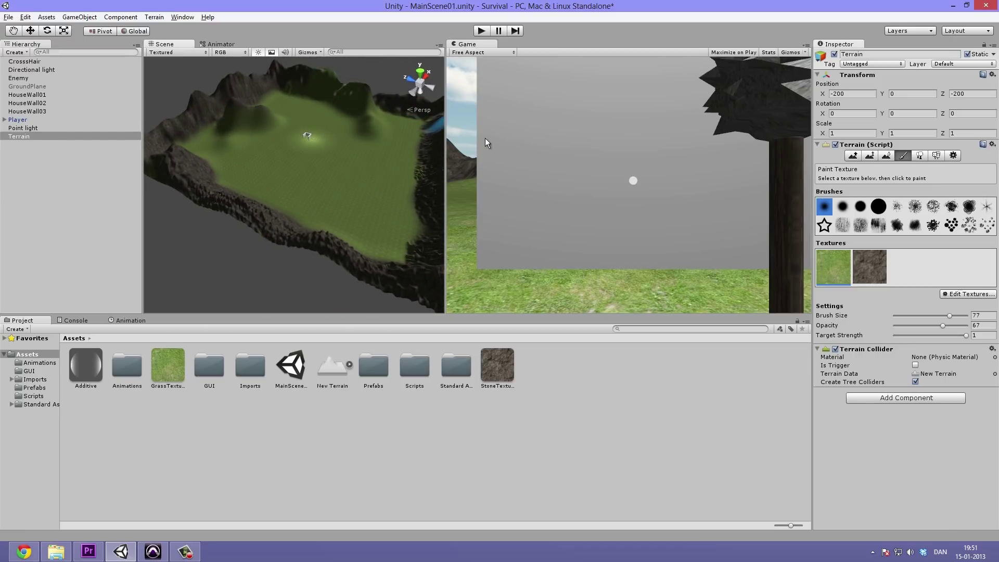
pyautogui.click(866, 269)
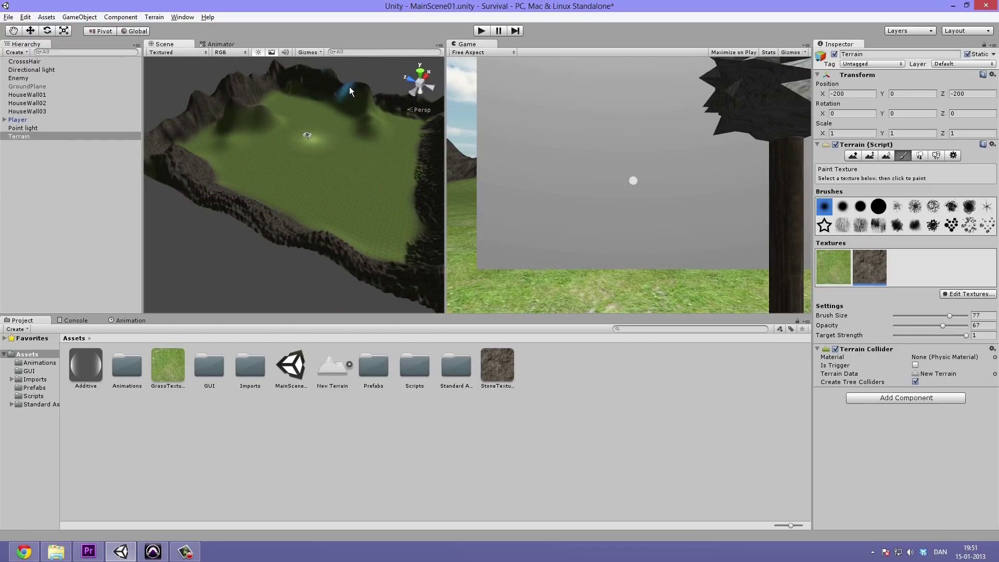
# Paint stone patches along the valley's inner edges, switching to a rough textured brush
pyautogui.moveTo(377, 95)
pyautogui.keyDown('alt'); pyautogui.mouseDown()
pyautogui.moveTo(288, 101)
pyautogui.moveTo(288, 114)
pyautogui.mouseUp(); pyautogui.keyUp('alt')
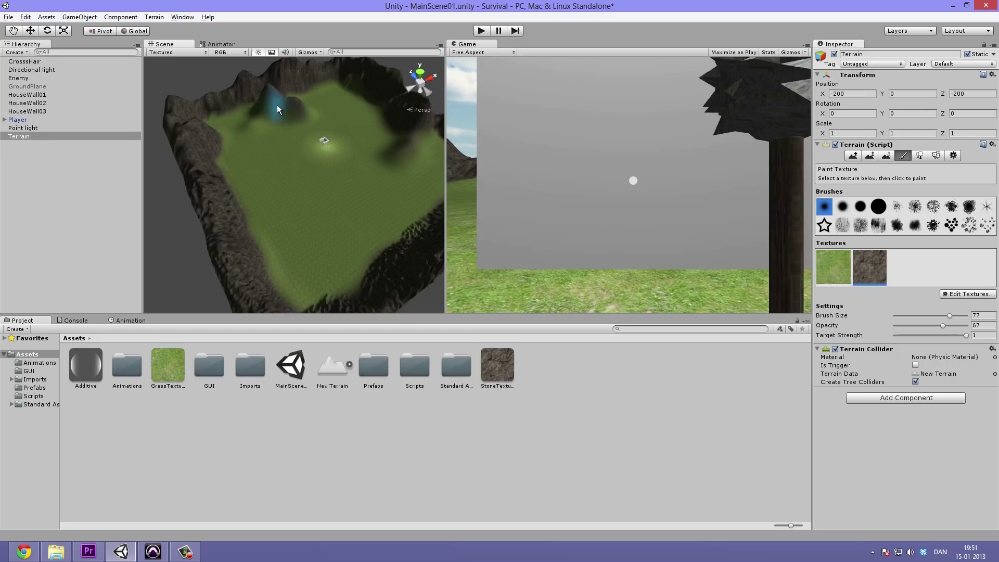
pyautogui.keyDown('alt'); pyautogui.moveTo(379, 120); pyautogui.dragTo(336, 239); pyautogui.keyUp('alt')
pyautogui.moveTo(391, 225); pyautogui.dragTo(256, 187, button='middle')
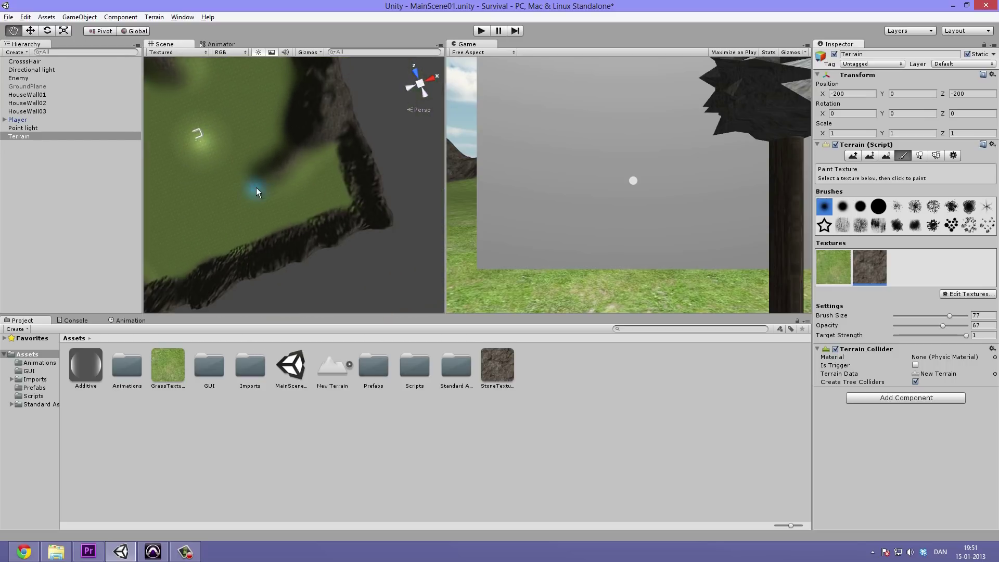
pyautogui.keyDown('alt'); pyautogui.moveTo(328, 174); pyautogui.dragTo(300, 147); pyautogui.keyUp('alt')
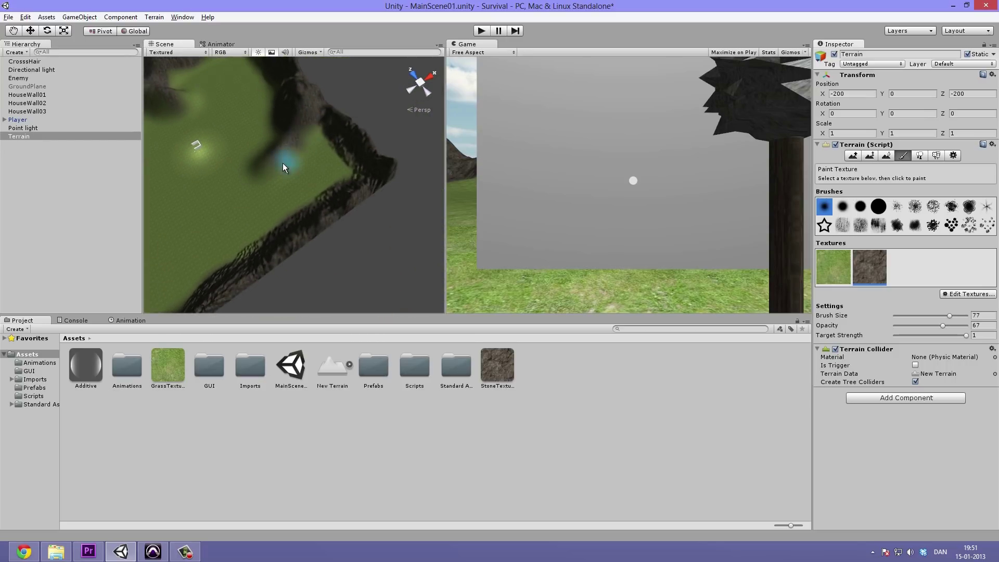
pyautogui.keyDown('alt'); pyautogui.moveTo(345, 207); pyautogui.dragTo(298, 133); pyautogui.keyUp('alt')
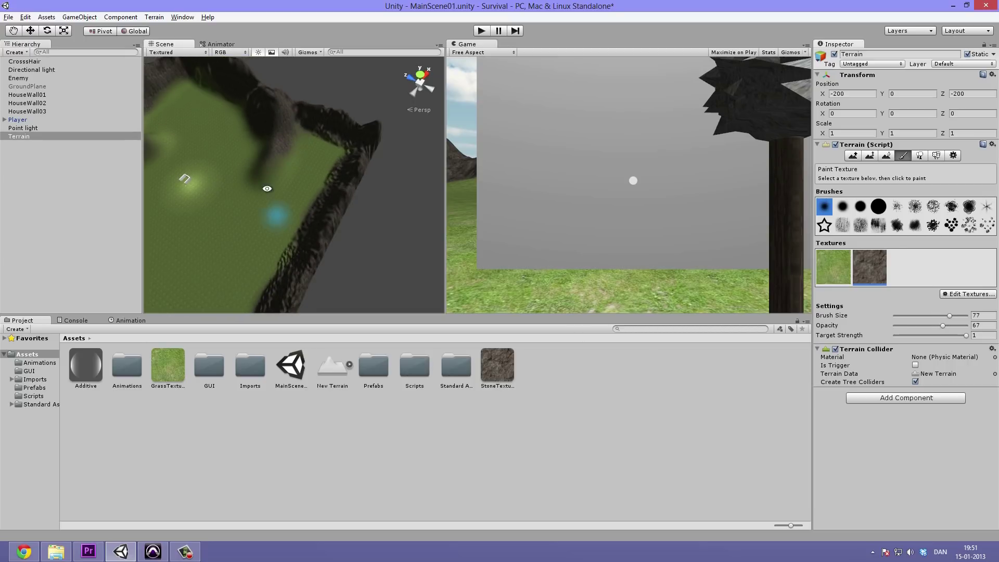
pyautogui.keyDown('alt'); pyautogui.moveTo(267, 216); pyautogui.dragTo(241, 141); pyautogui.keyUp('alt')
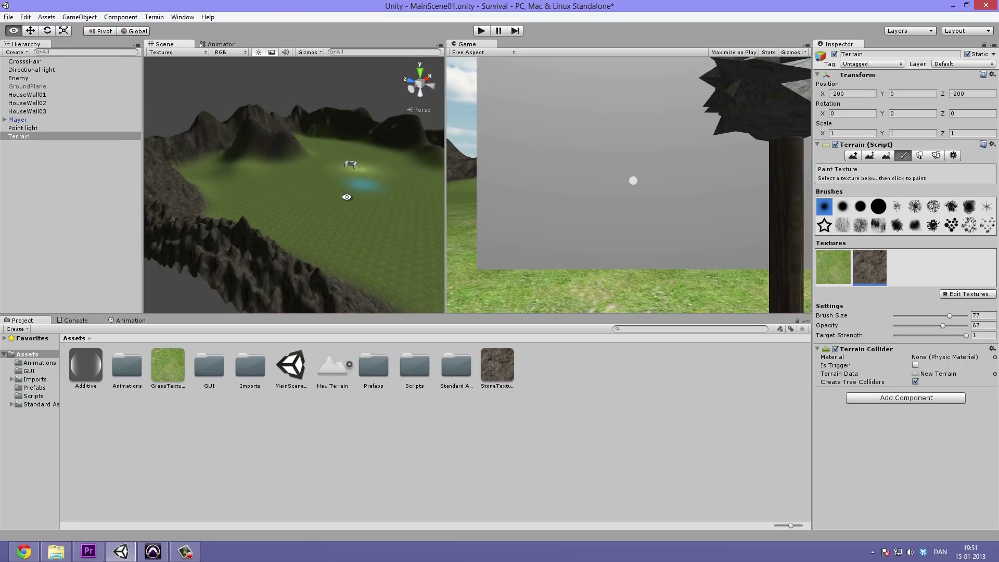
pyautogui.moveTo(357, 185)
pyautogui.keyDown('alt'); pyautogui.mouseDown()
pyautogui.moveTo(224, 308)
pyautogui.moveTo(311, 233)
pyautogui.moveTo(294, 179)
pyautogui.moveTo(326, 246)
pyautogui.mouseUp(); pyautogui.keyUp('alt')
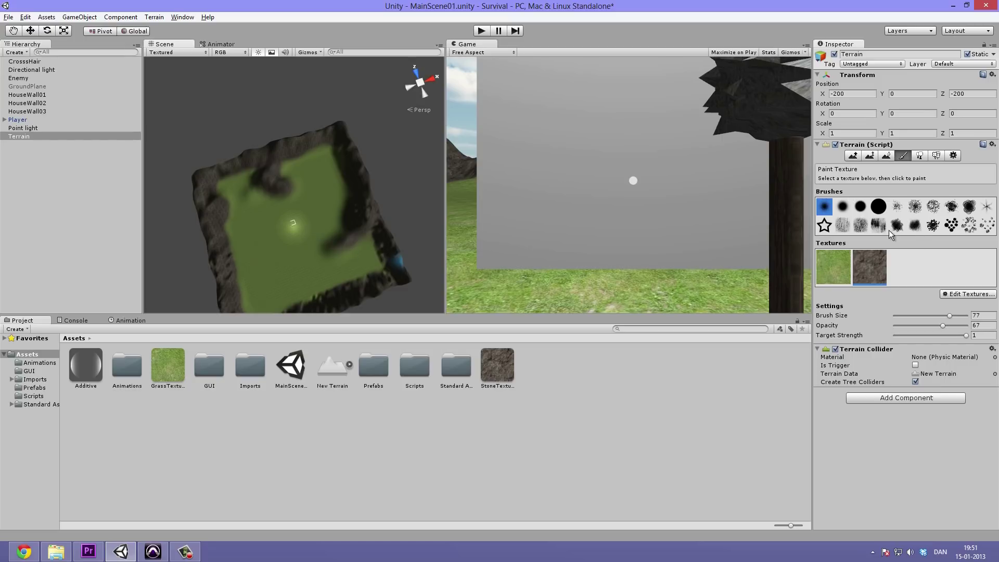
pyautogui.click(860, 225)
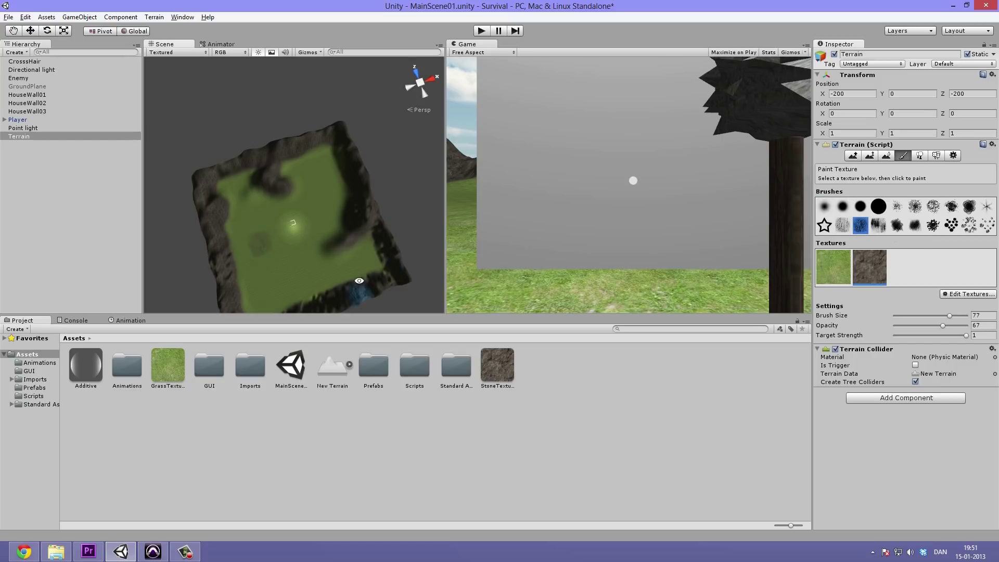
pyautogui.keyDown('alt'); pyautogui.moveTo(359, 281); pyautogui.dragTo(312, 148); pyautogui.keyUp('alt')
# Maximize the game view and play-test, walking and turning toward the stone mountains before stopping
pyautogui.click(617, 213)
pyautogui.hotkey('shift', 'space')
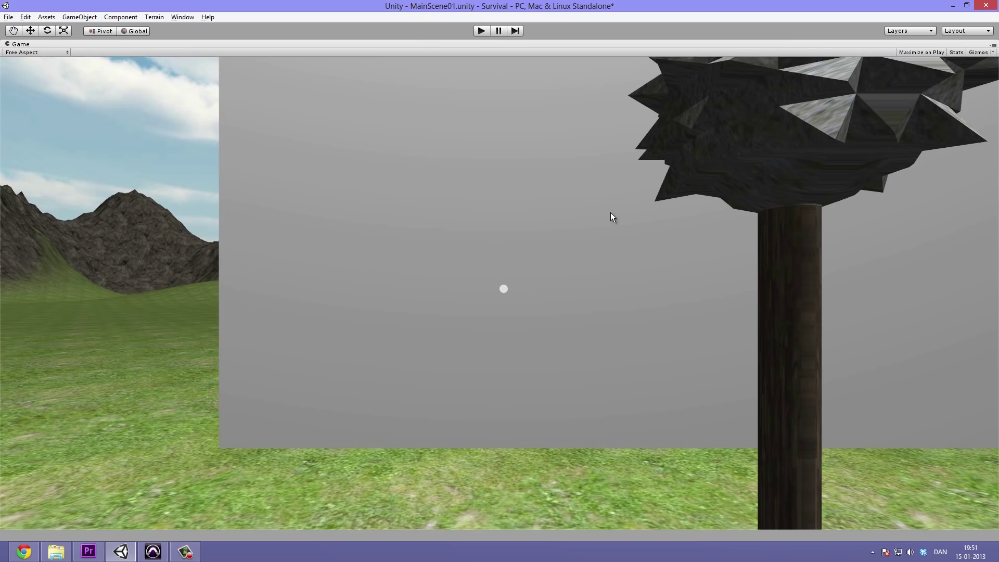
pyautogui.hotkey('ctrl', 'p')
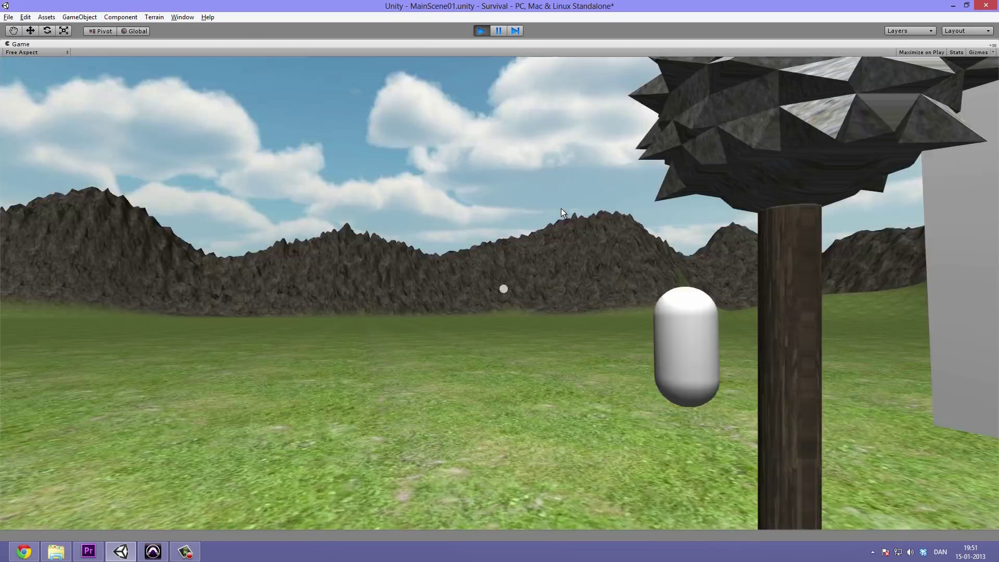
pyautogui.press('w')
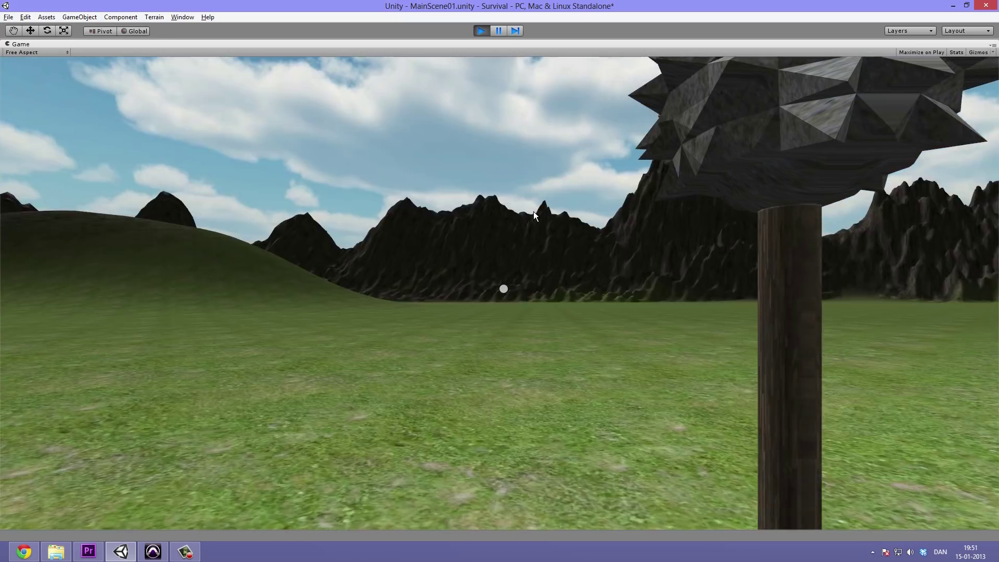
pyautogui.press('w')
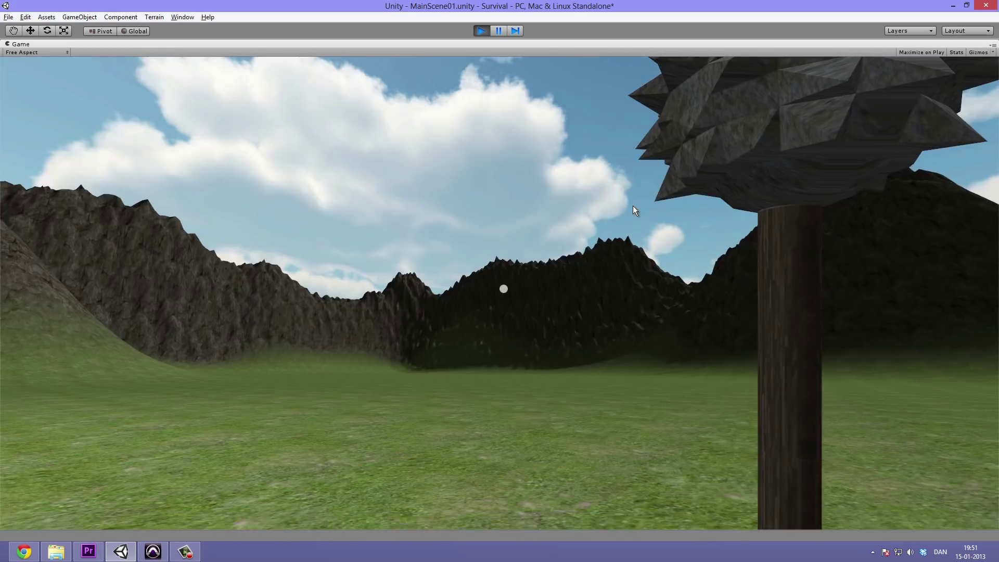
pyautogui.press('w')
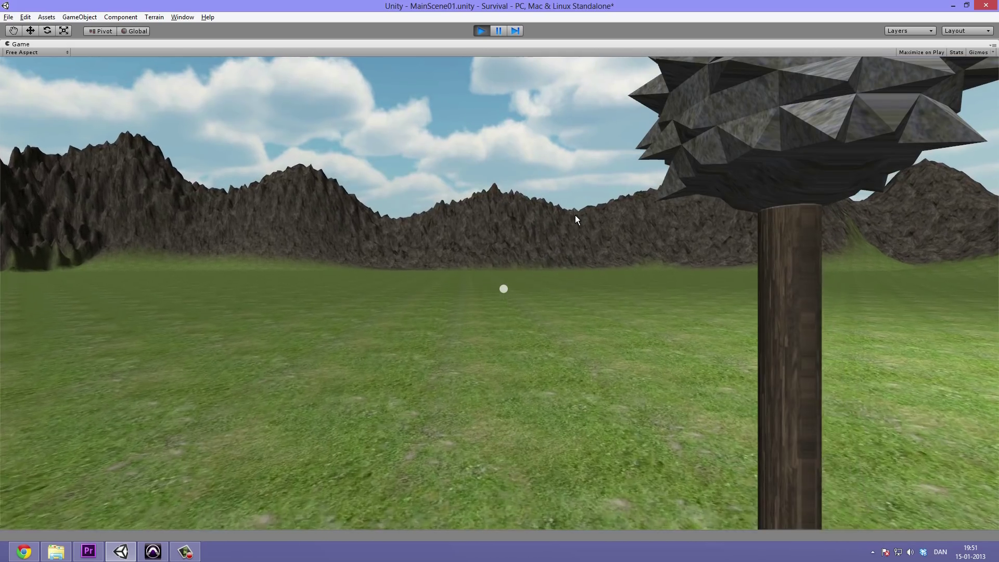
pyautogui.press('w')
pyautogui.hotkey('ctrl', 'p')
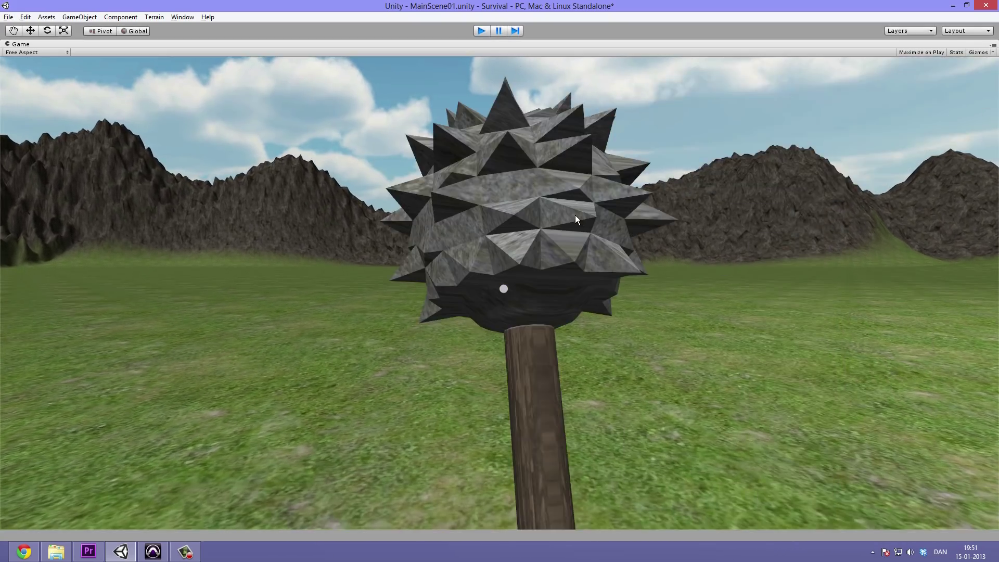